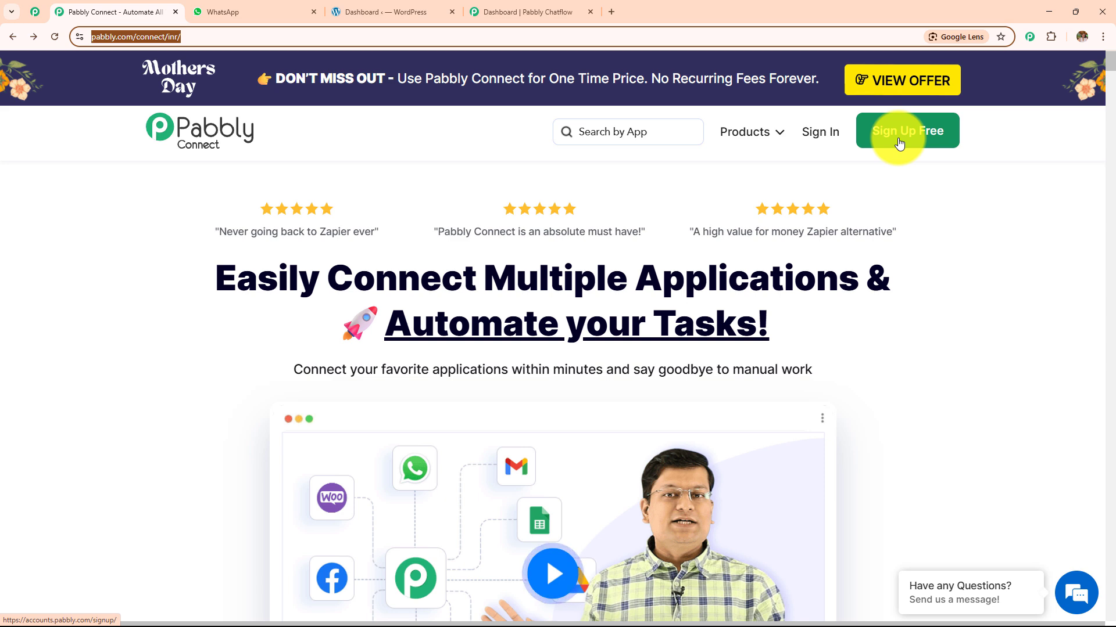
- Go to the Pabbly account's apps list and launch Pabbly Connect in a new tab
left_click(827, 185)
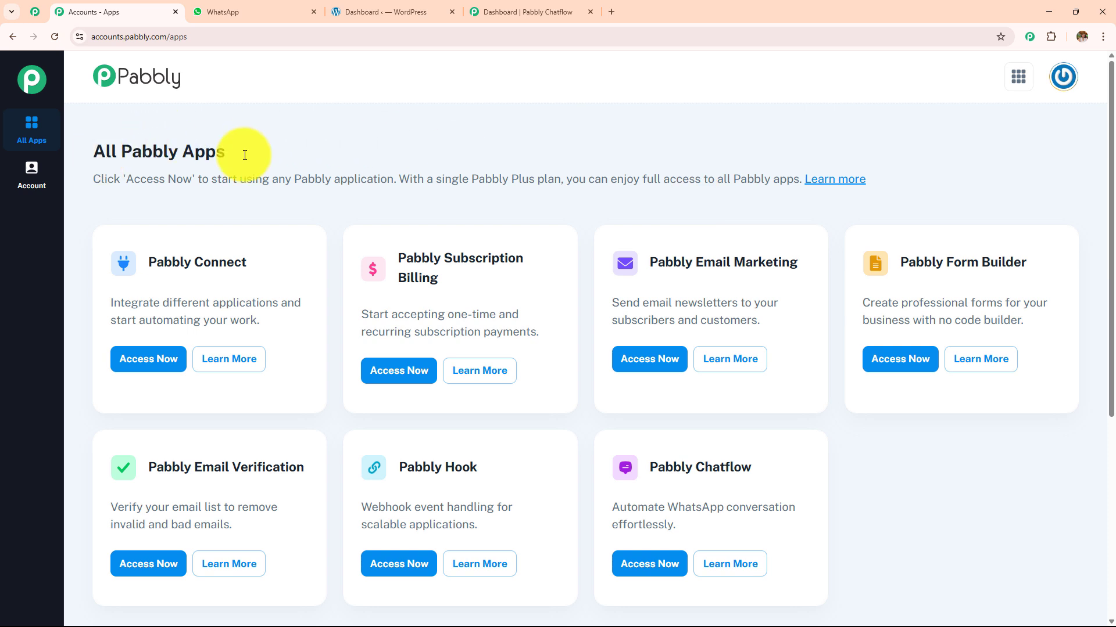
triple_click(230, 152)
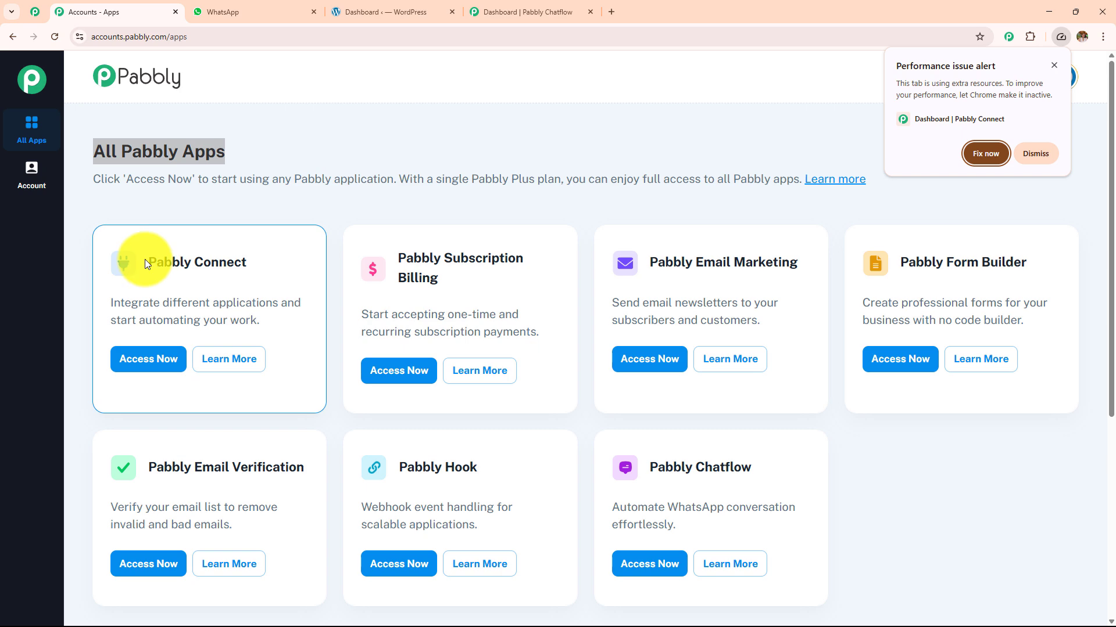
left_click_drag(145, 259, 418, 269)
left_click(158, 361)
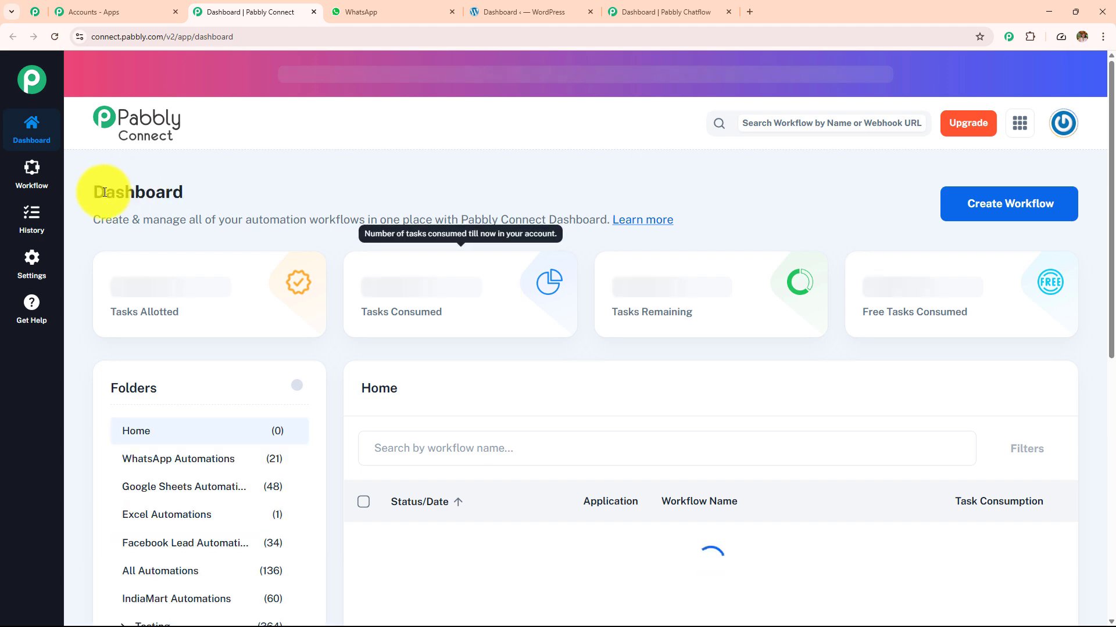
- Review the dashboard's task usage, then open and dismiss the Create Folder form
left_click_drag(104, 192, 264, 194)
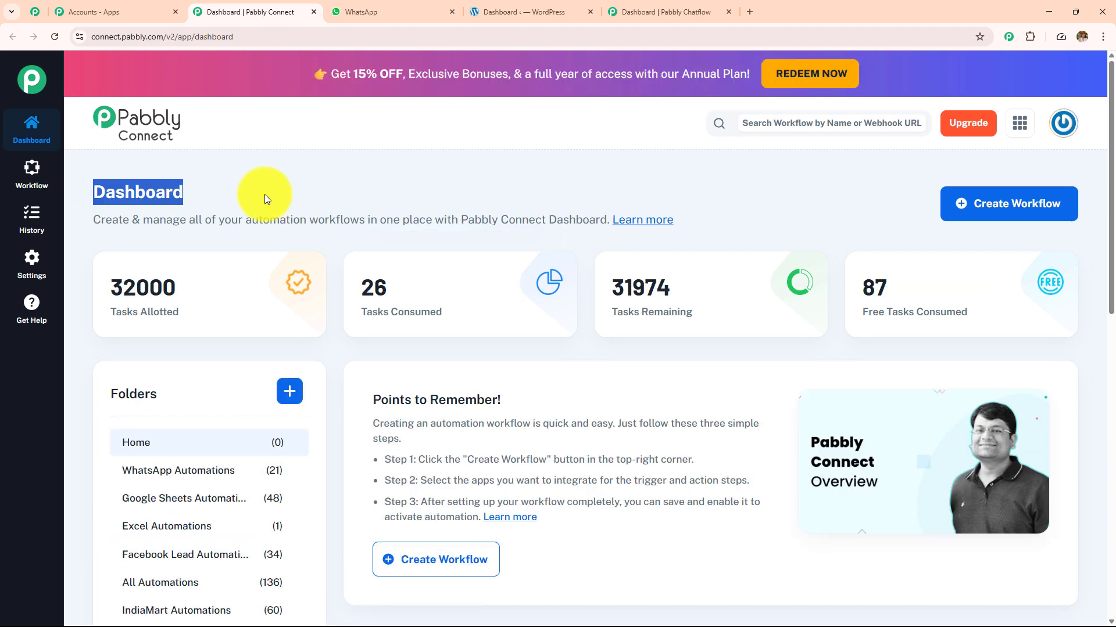
scroll(511, 300, "down", 10)
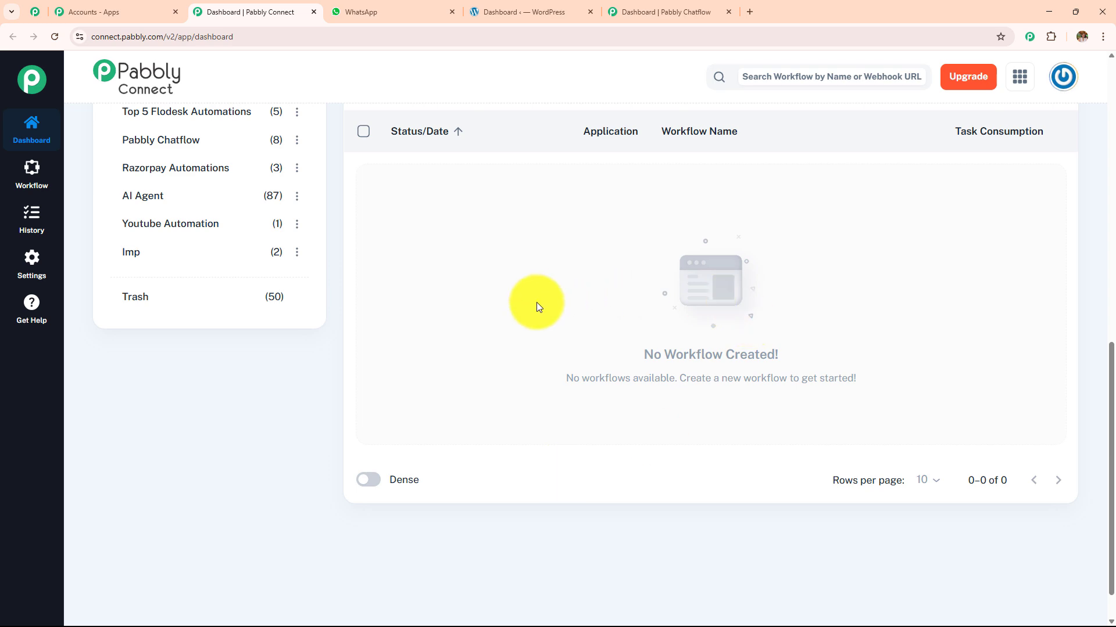
scroll(181, 420, "up", 10)
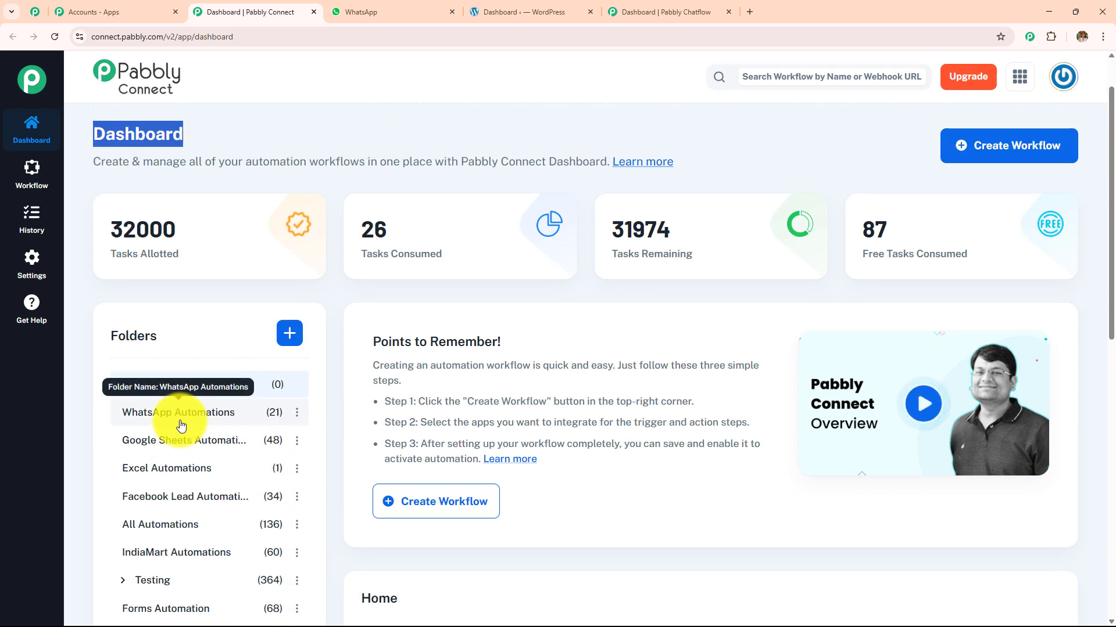
left_click(290, 333)
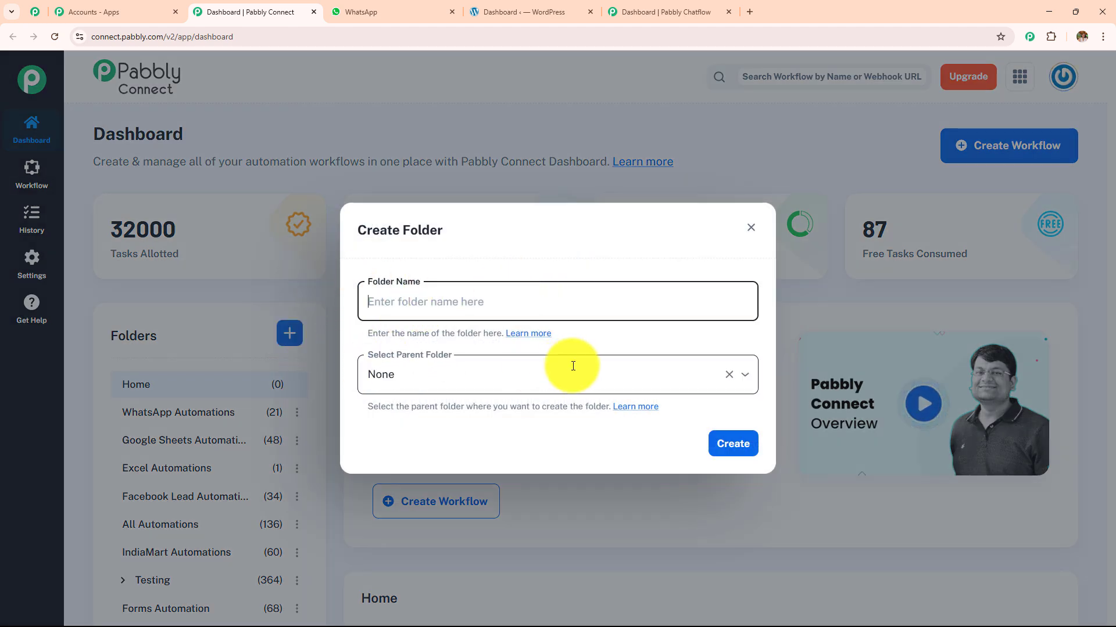
left_click(750, 227)
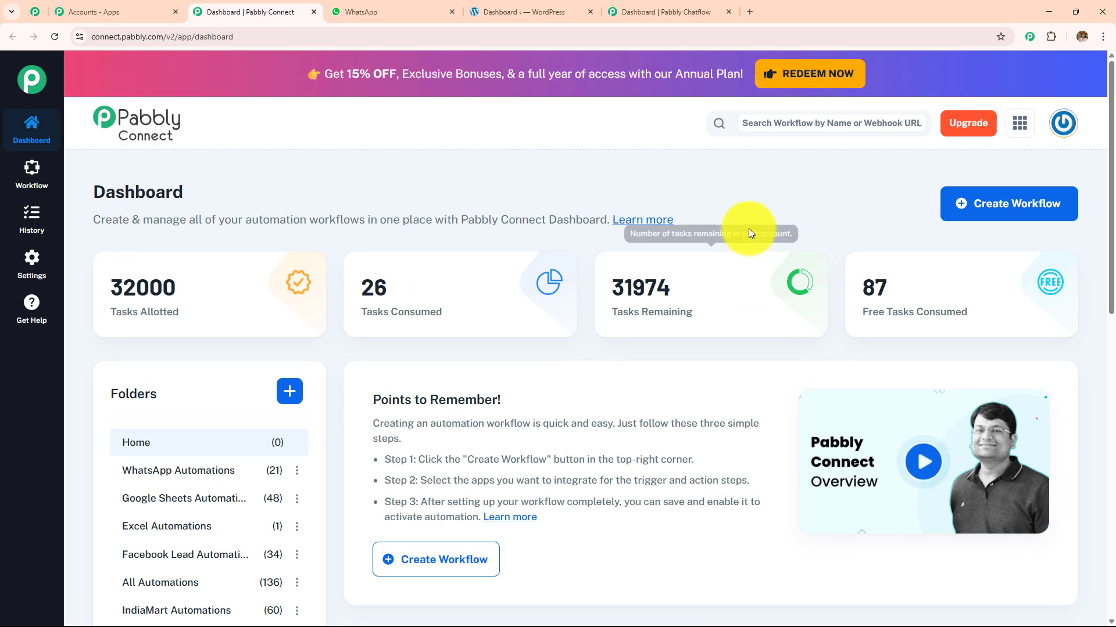
- Start a new workflow and replace its default name with the pasted WooCommerce WhatsApp order-confirmation title
left_click(974, 217)
key("ctrl+a")
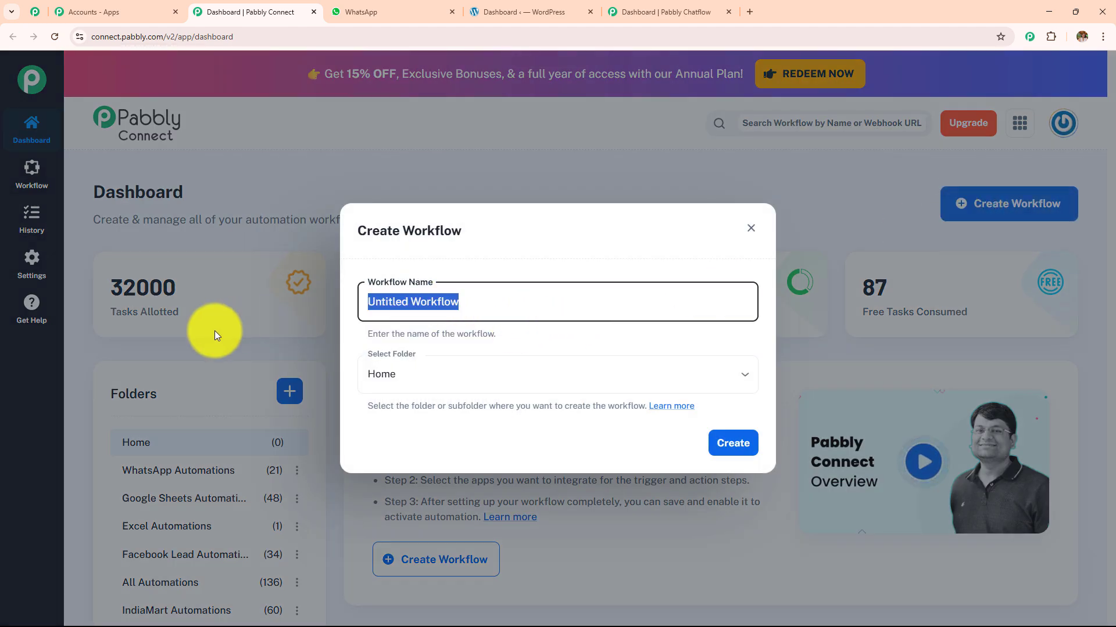
key("BackSpace")
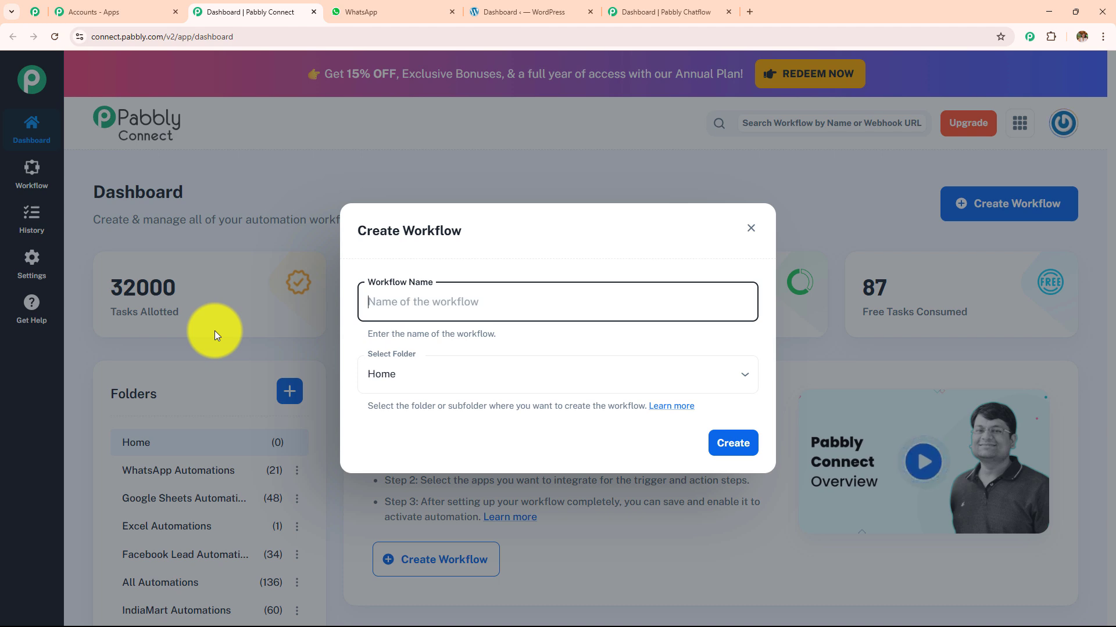
left_click(521, 381)
scroll(520, 314, "down", 5)
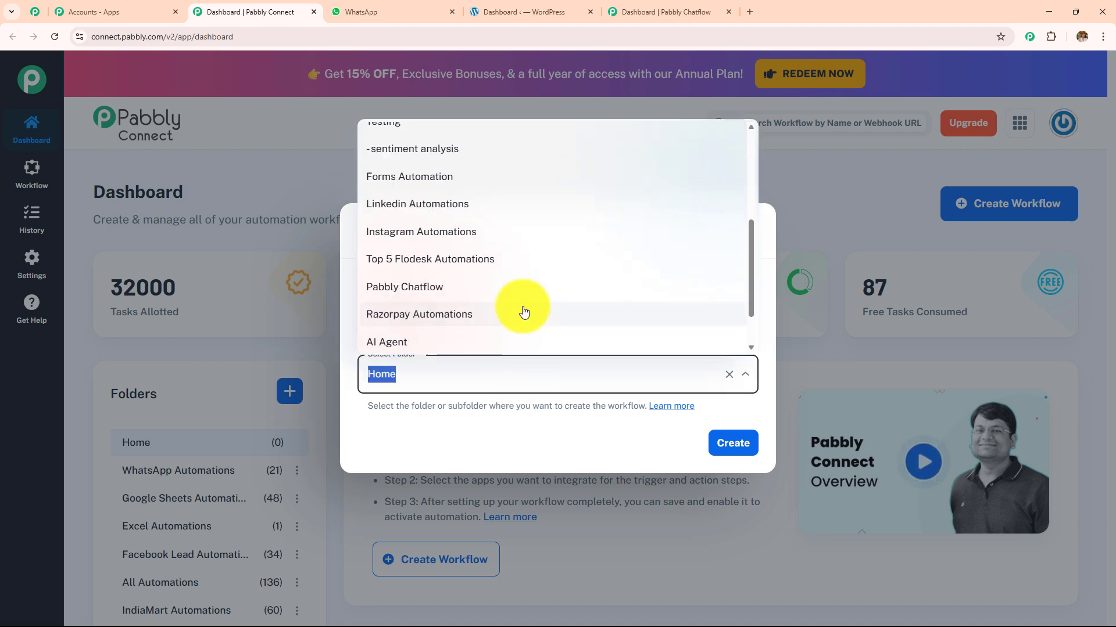
left_click(497, 445)
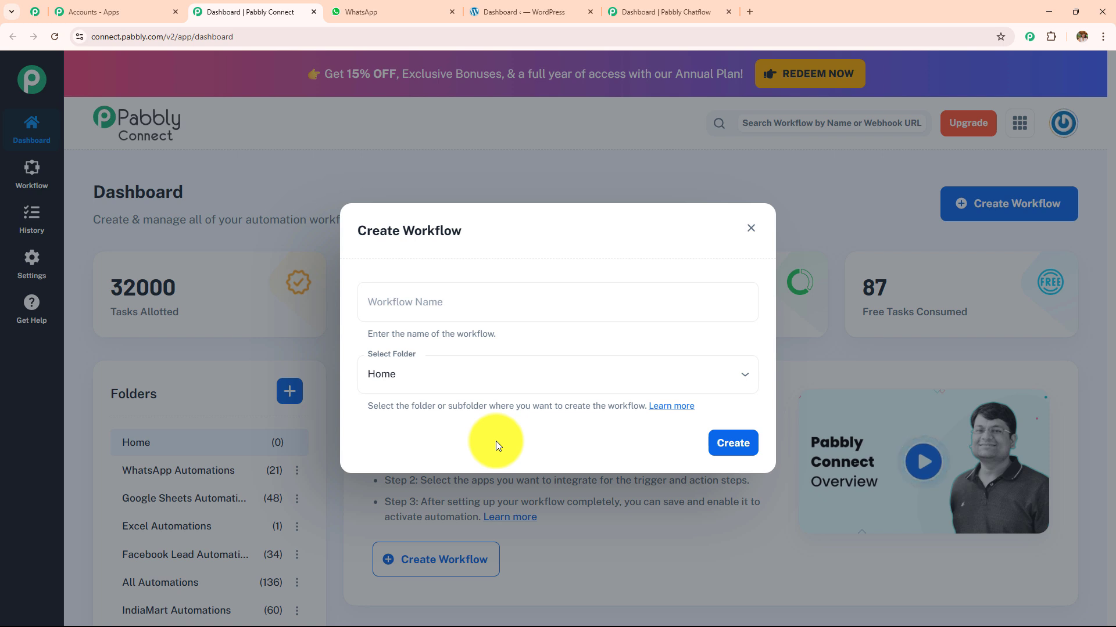
left_click(480, 299)
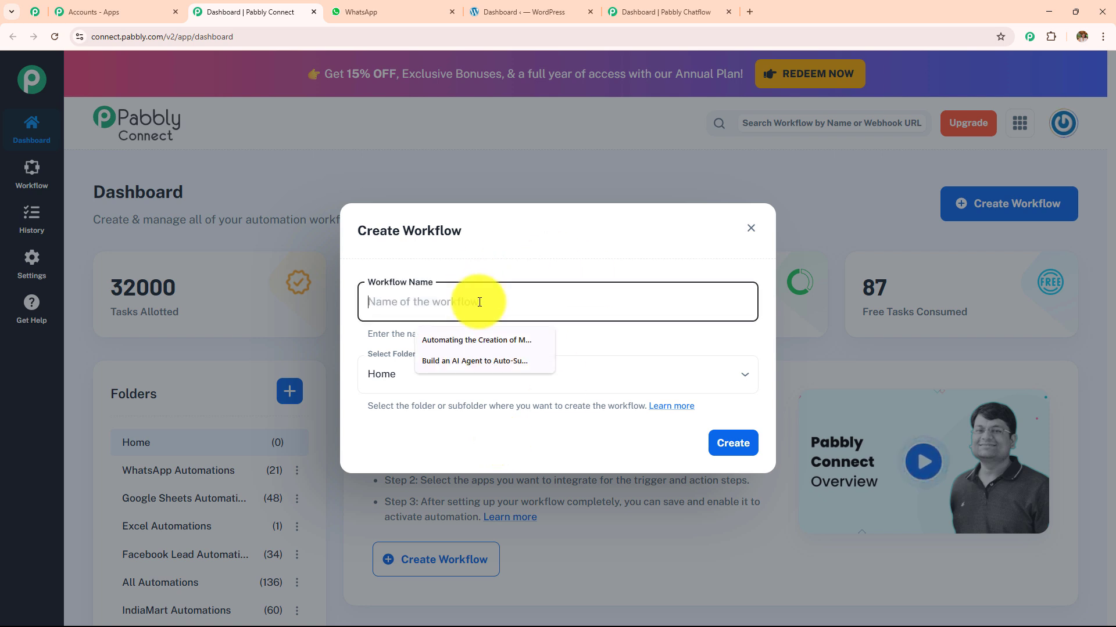
key("ctrl+v")
mouse_move(749, 302)
left_mouse_down()
mouse_move(304, 303)
mouse_move(759, 304)
left_mouse_up()
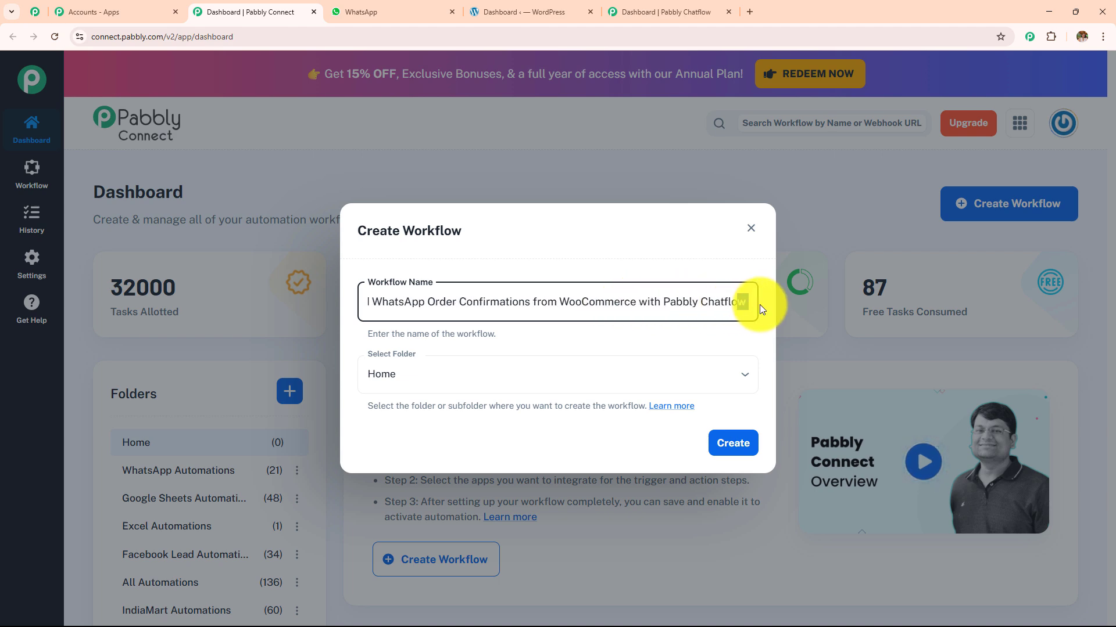
- File the workflow in the Pabbly Chatflow folder and create it
left_click(519, 380)
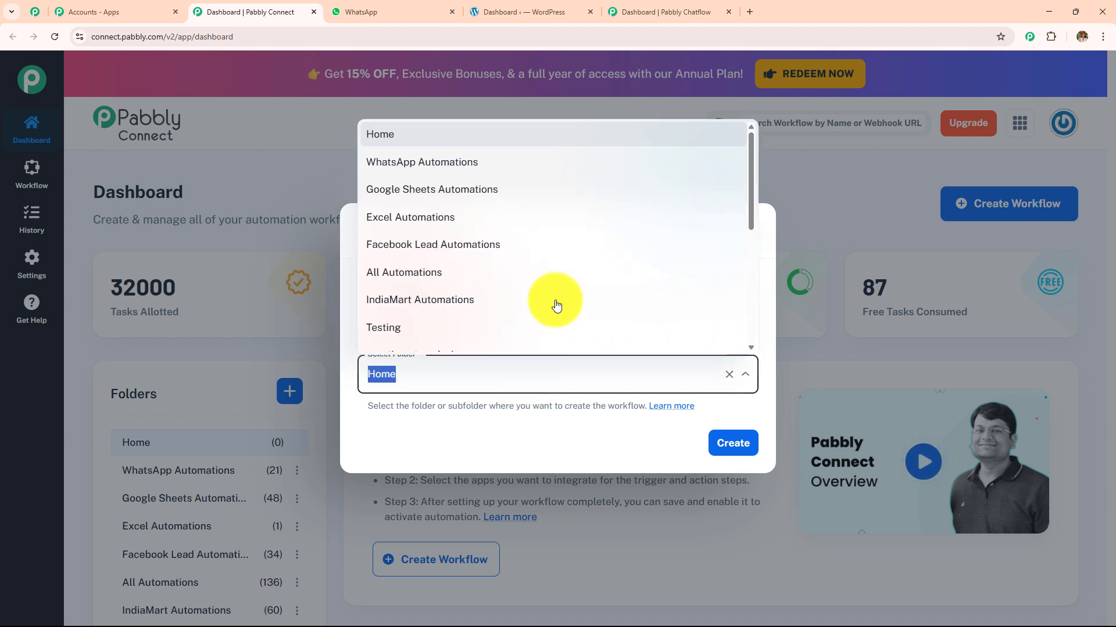
scroll(559, 293, "down", 5)
scroll(560, 288, "up", 5)
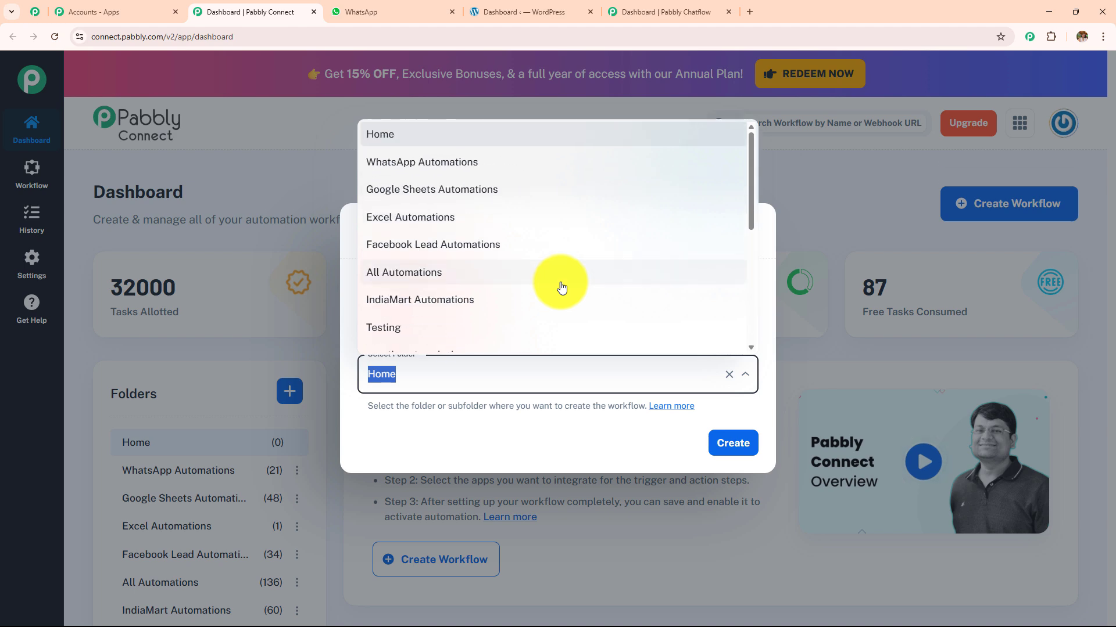
scroll(561, 288, "down", 5)
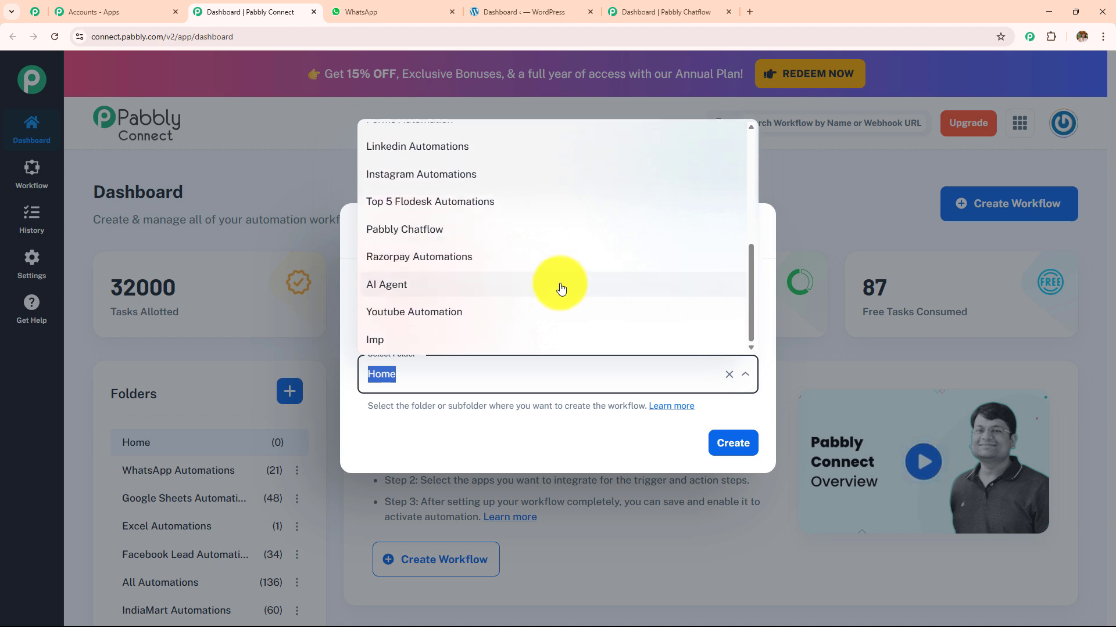
left_click(549, 233)
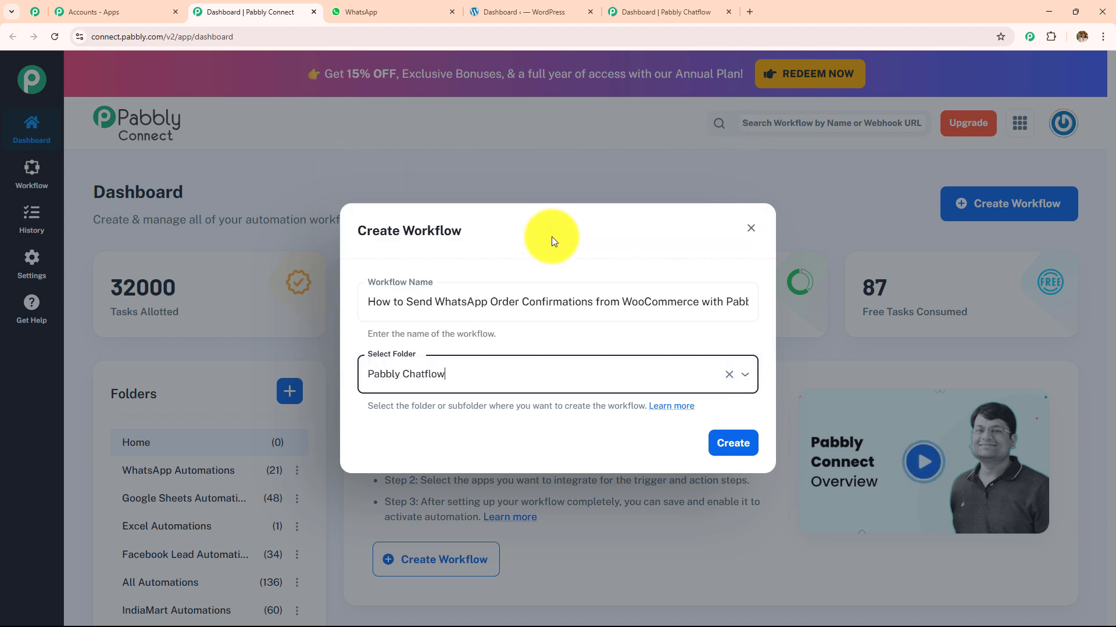
left_click(732, 444)
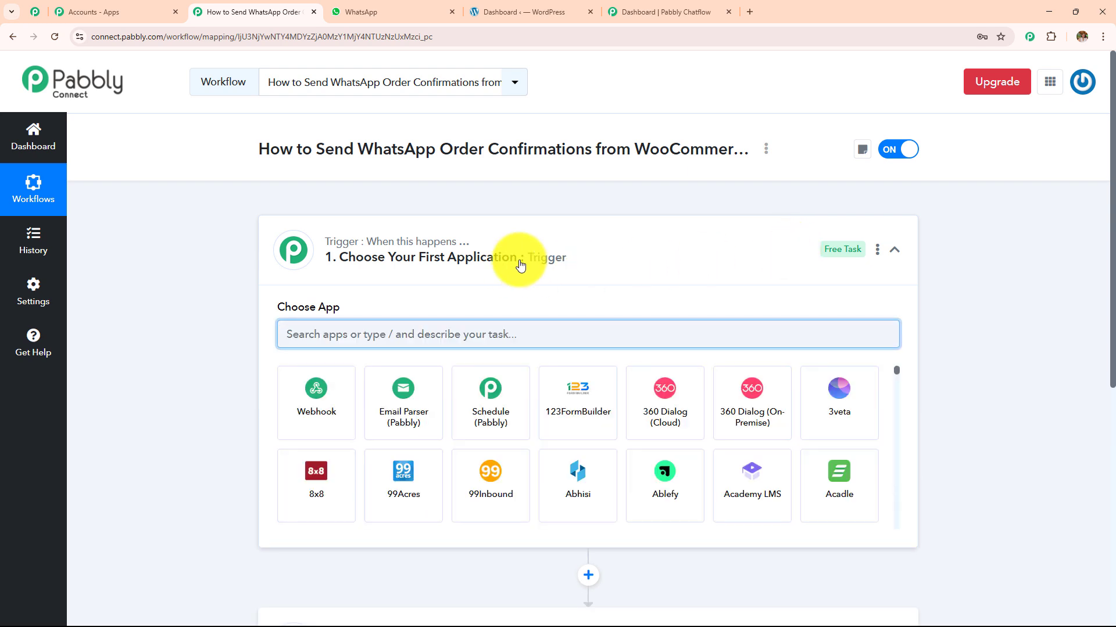
- Collapse the trigger step's app picker, then switch to the WordPress admin dashboard
left_click(520, 265)
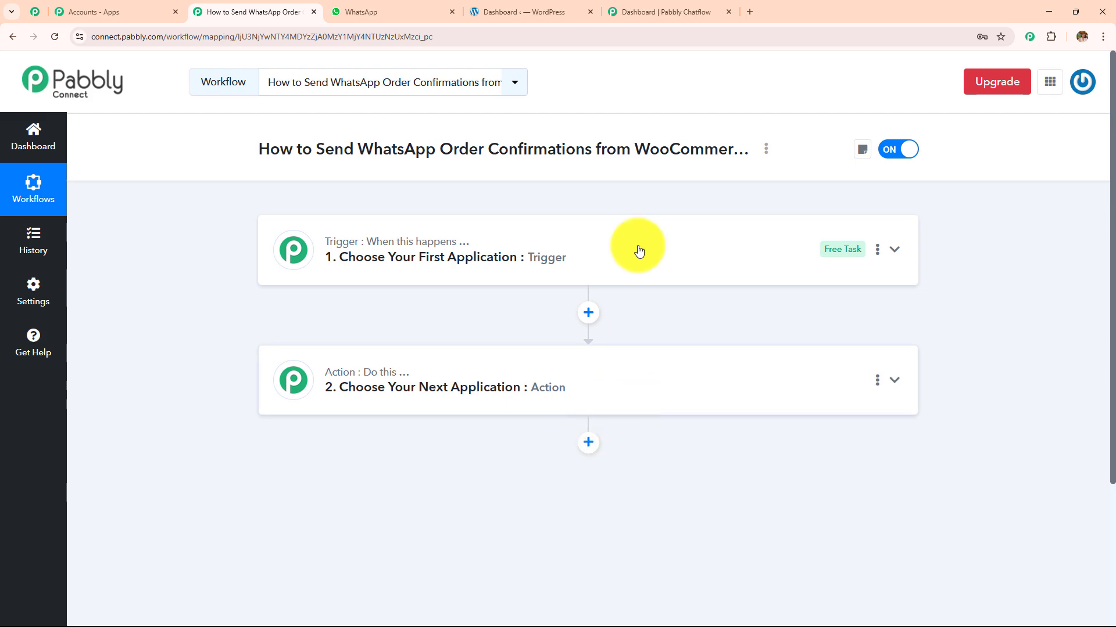
left_click(540, 7)
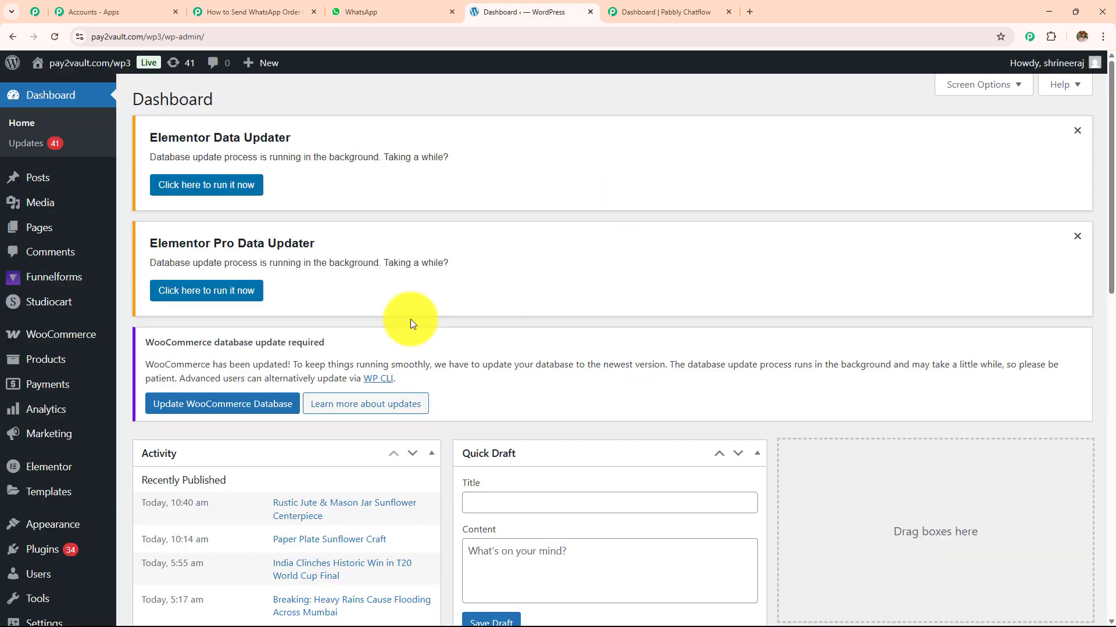
- Switch from WordPress back to the Pabbly Connect workflow editor
left_click(244, 12)
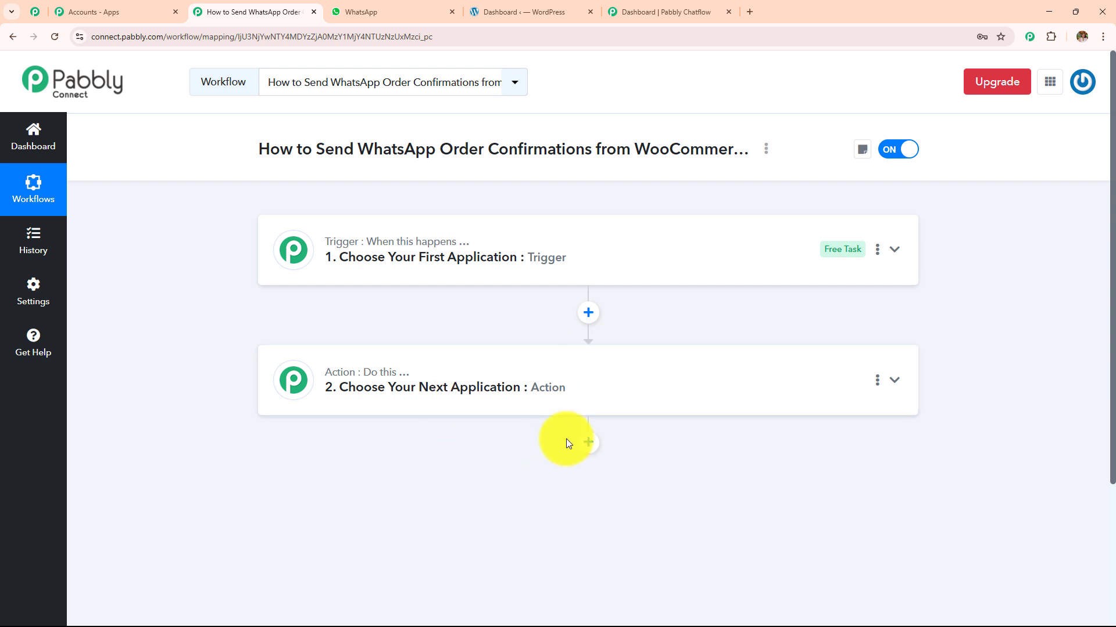
- Set the trigger to WooCommerce with the New Order Created event
left_click(535, 250)
left_click(435, 332)
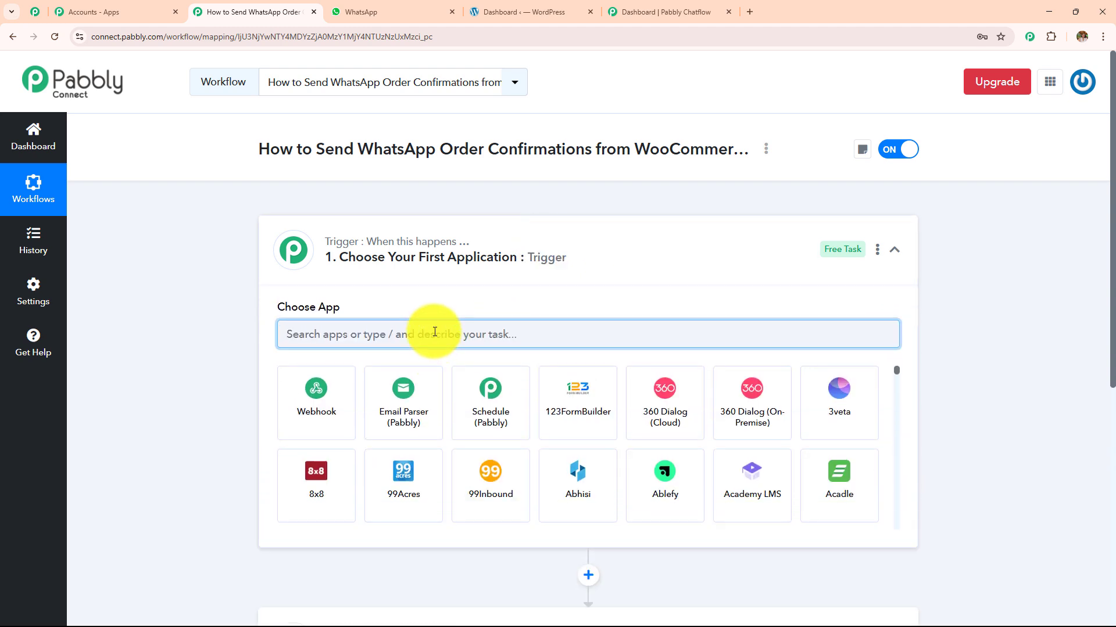
type("Woo")
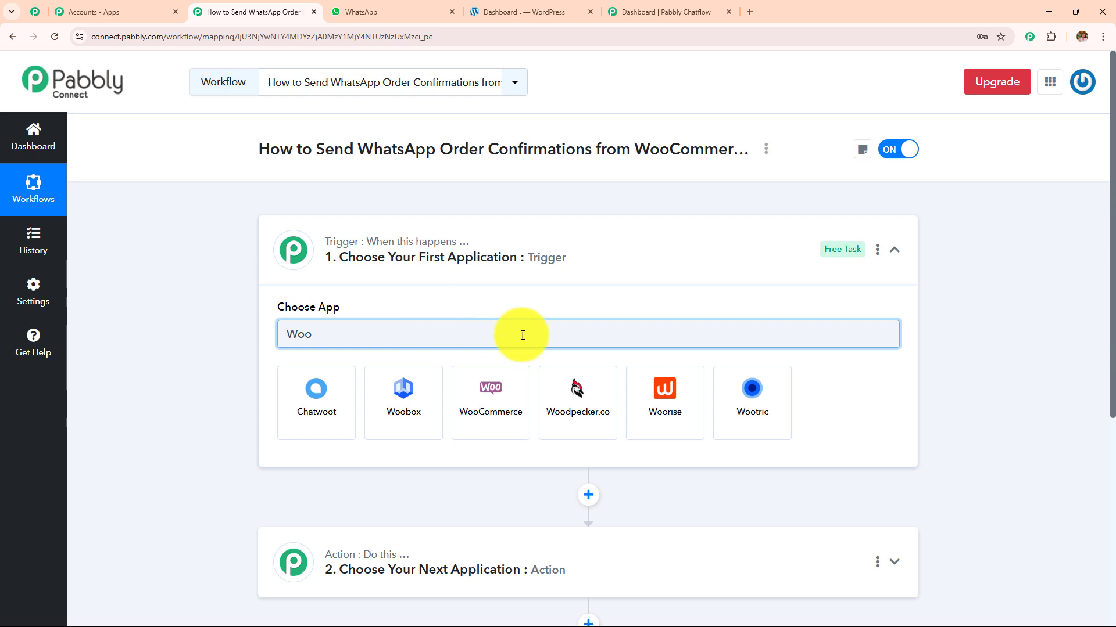
left_click(522, 398)
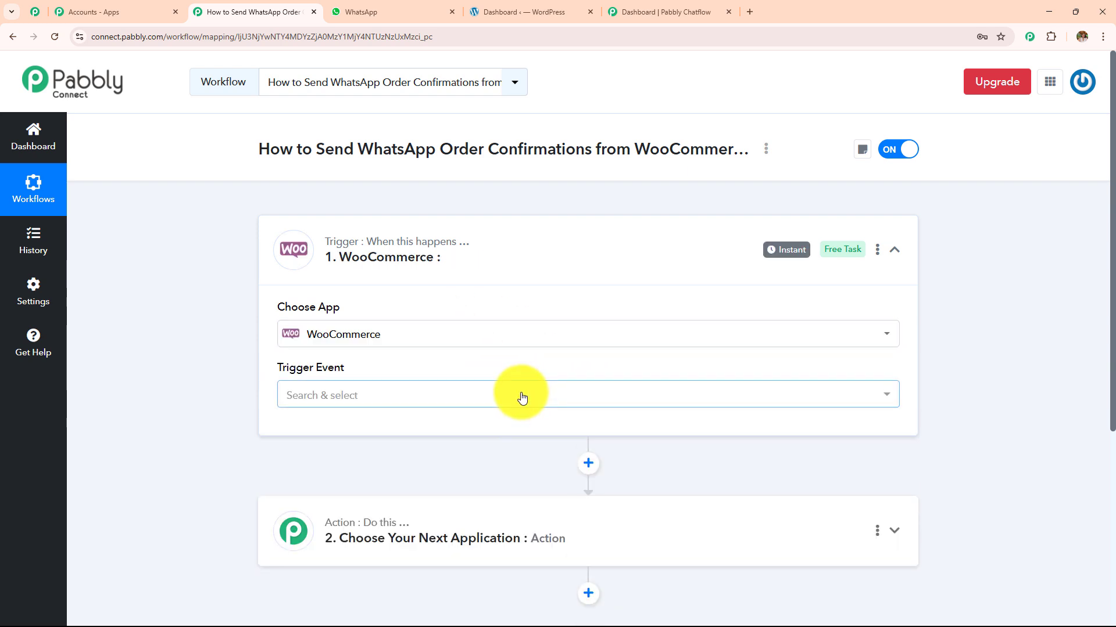
left_click(519, 397)
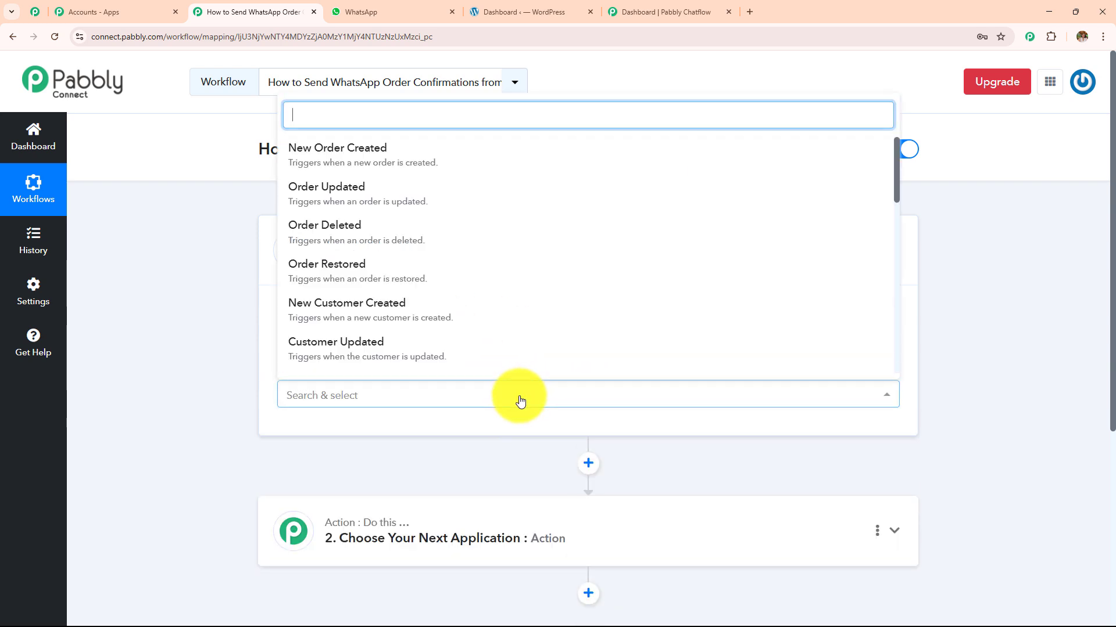
left_click(443, 154)
- Read the WooCommerce webhook setup instructions, then go to the WordPress admin dashboard
scroll(537, 261, "down", 2)
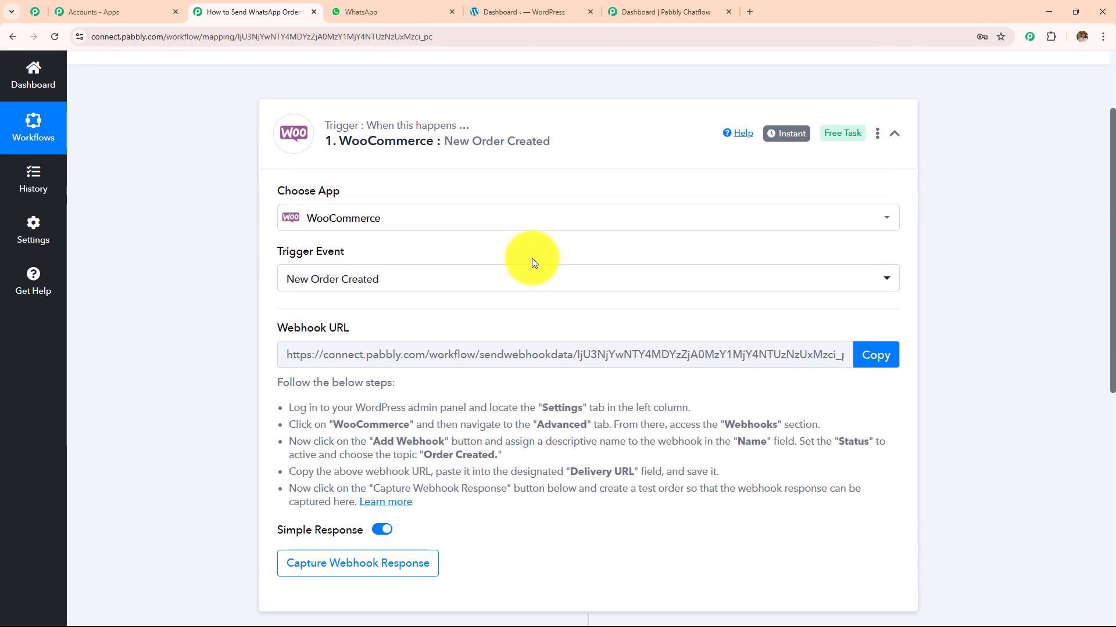
scroll(531, 260, "down", 1)
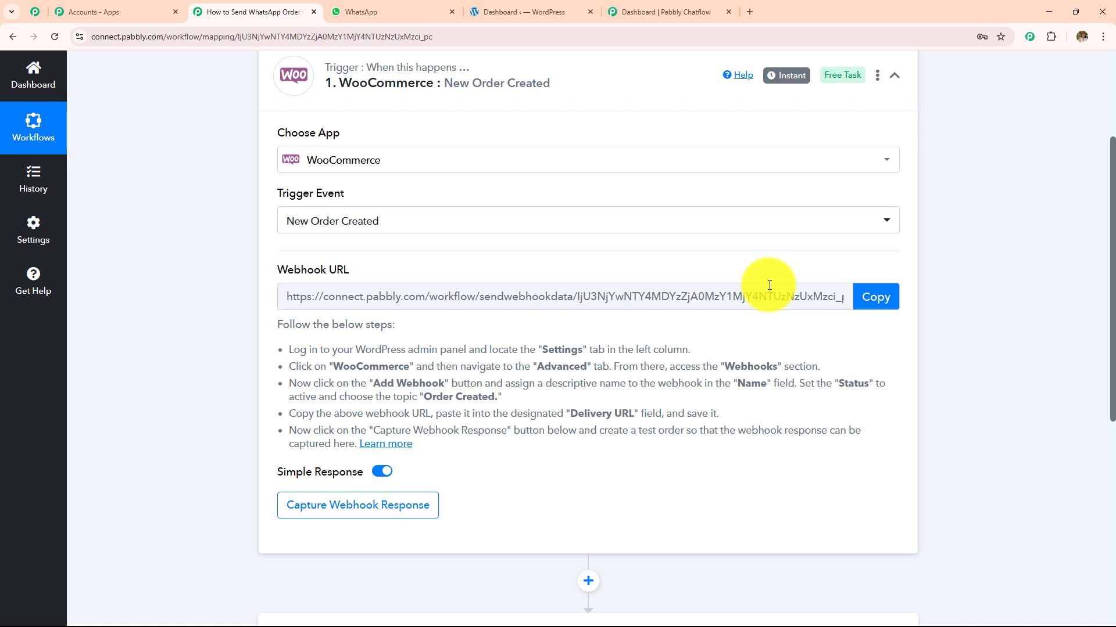
left_click_drag(285, 344, 633, 448)
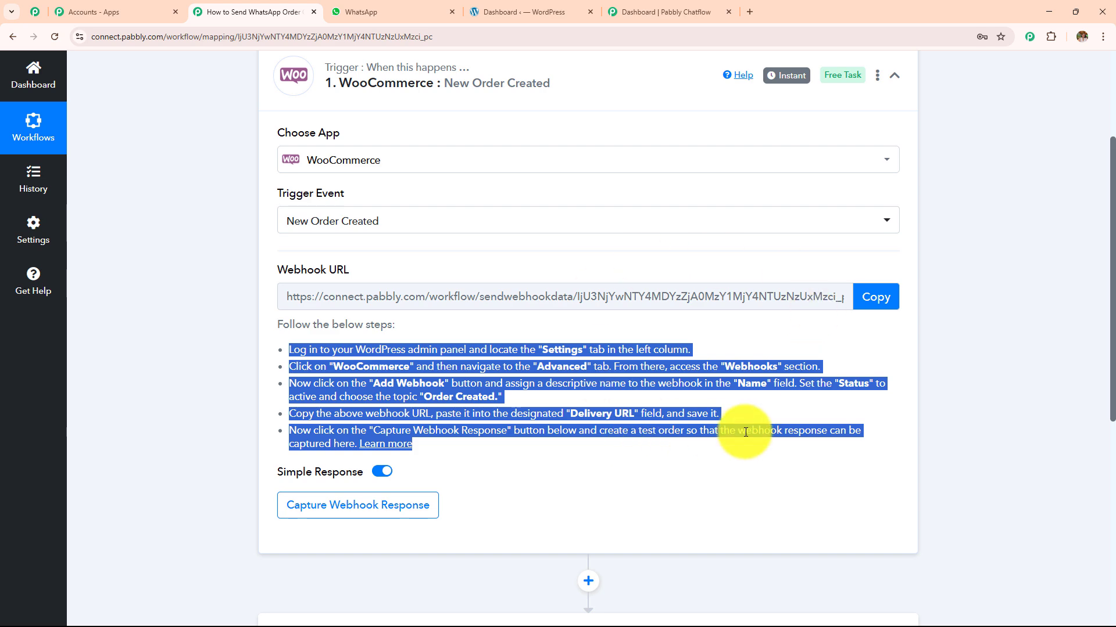
left_click(520, 10)
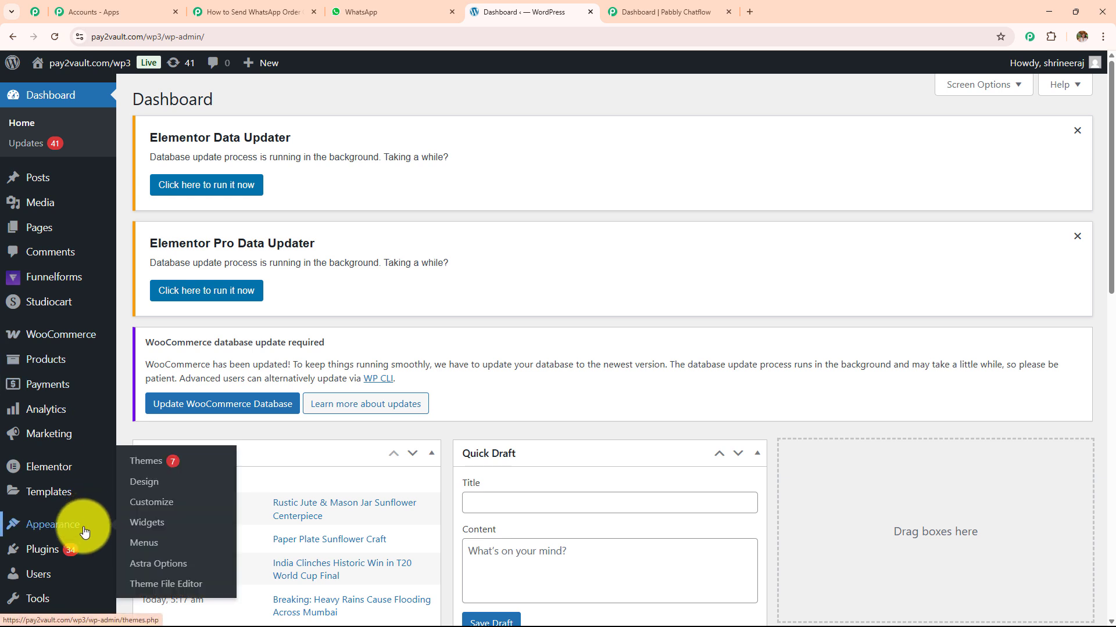
- Go to WooCommerce Settings > Advanced > Webhooks and start a new webhook
mouse_move(74, 549)
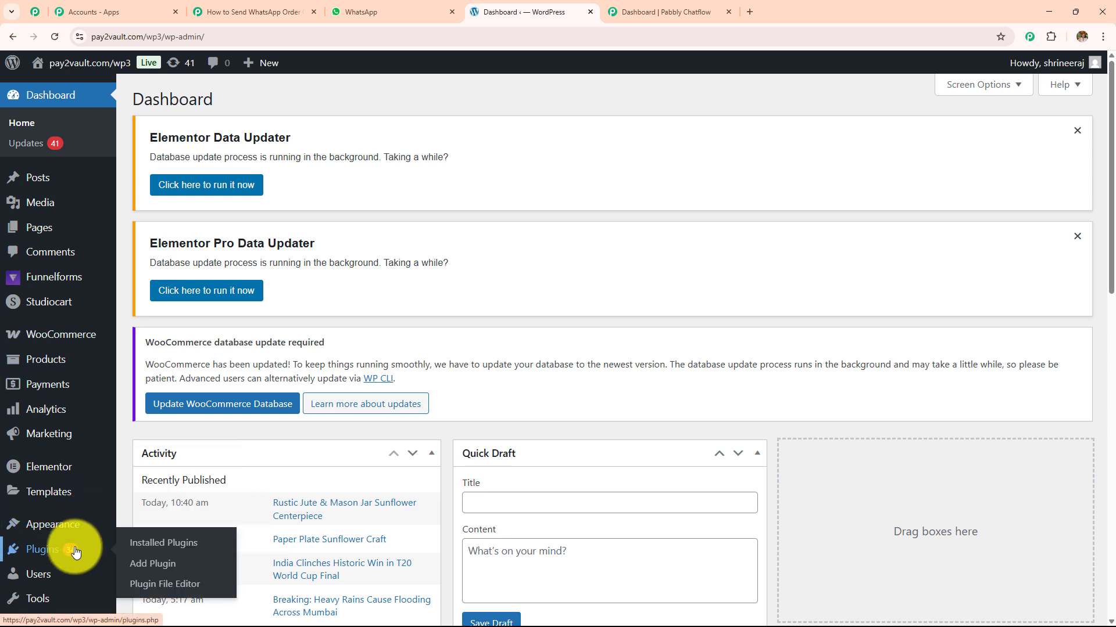
left_click(61, 335)
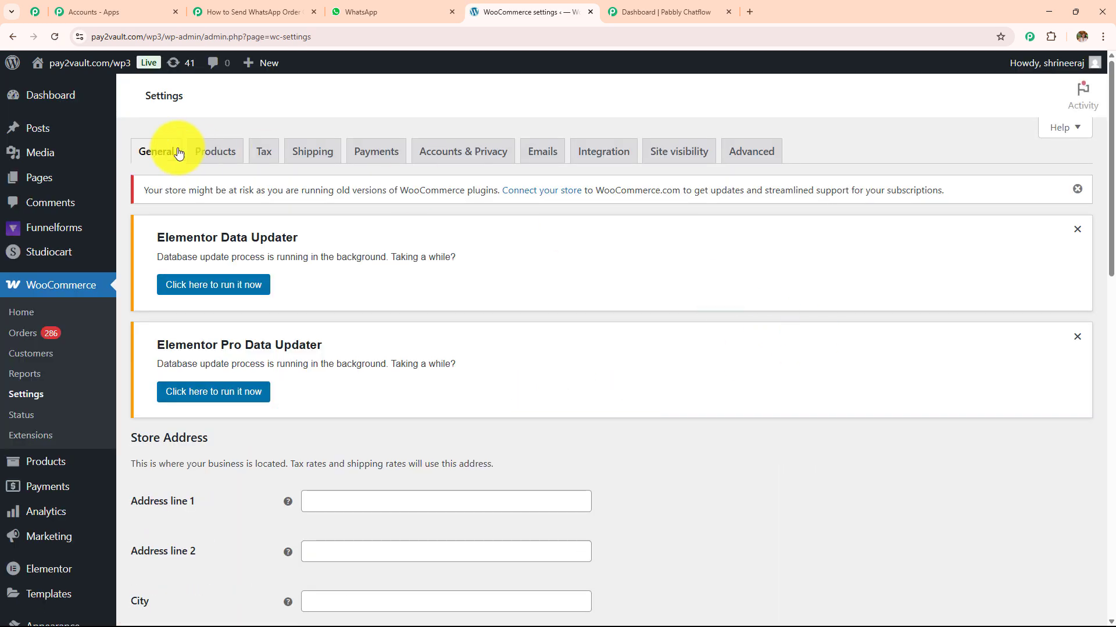
left_click(741, 155)
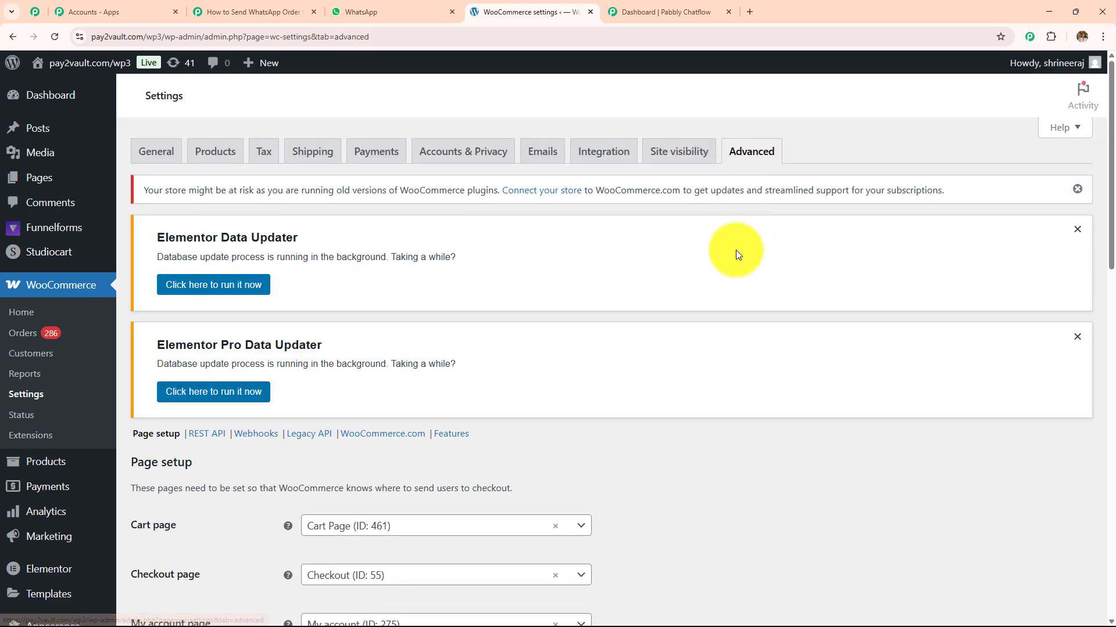
scroll(623, 264, "down", 3)
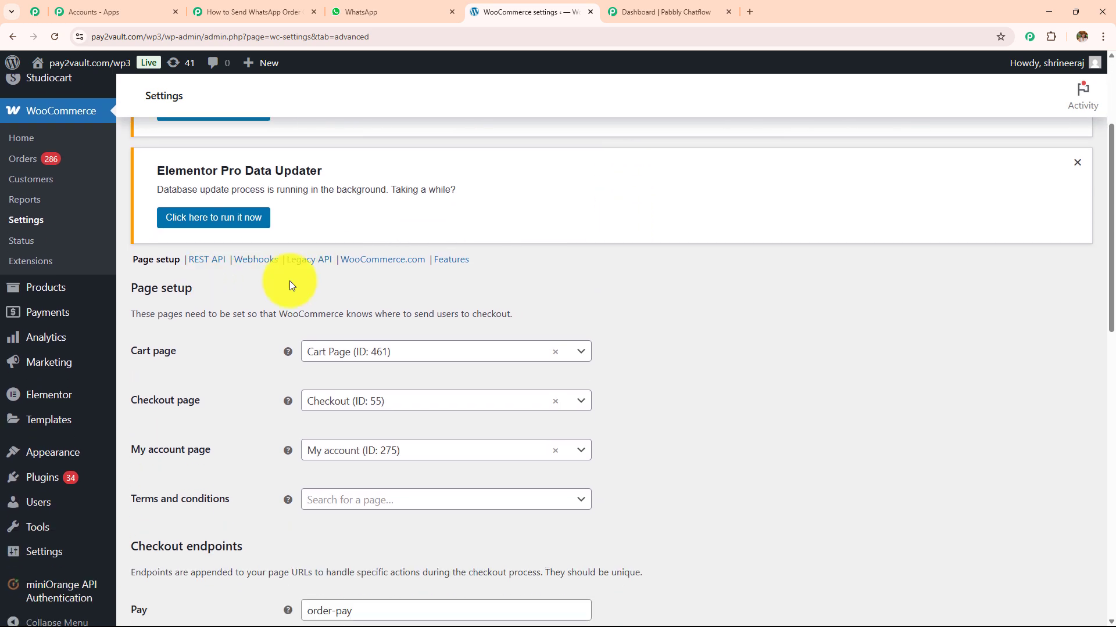
left_click(262, 267)
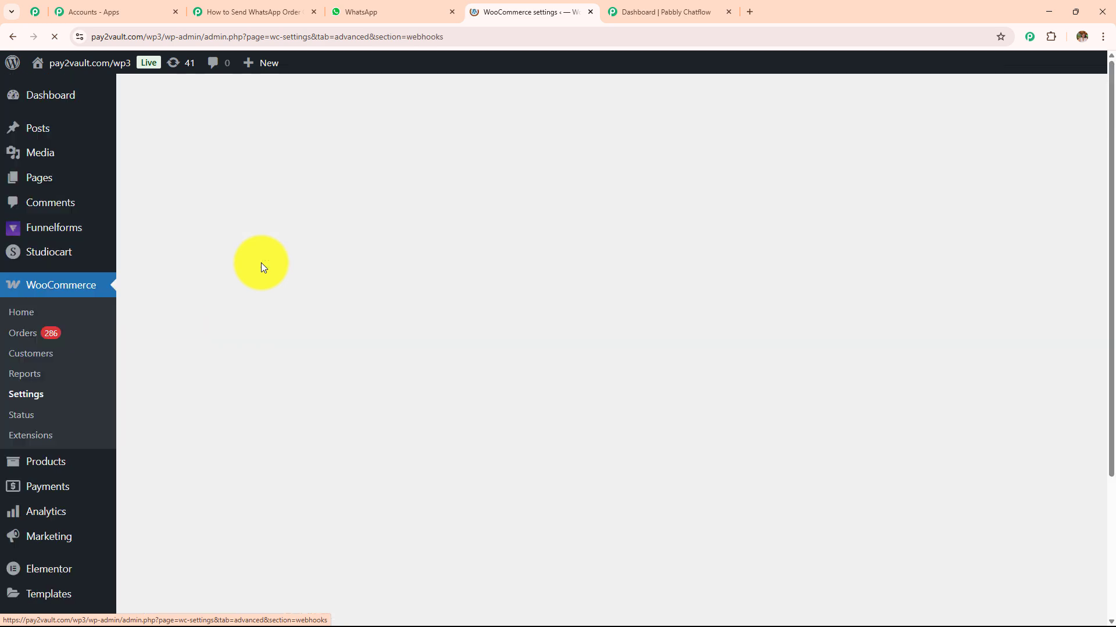
scroll(383, 281, "down", 4)
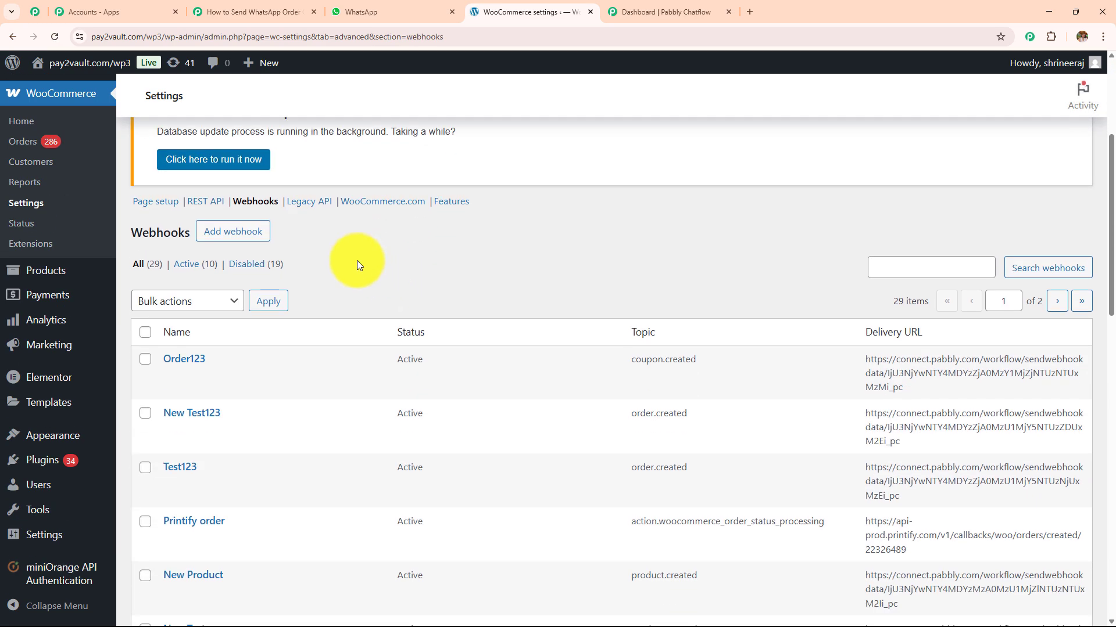
left_click(218, 240)
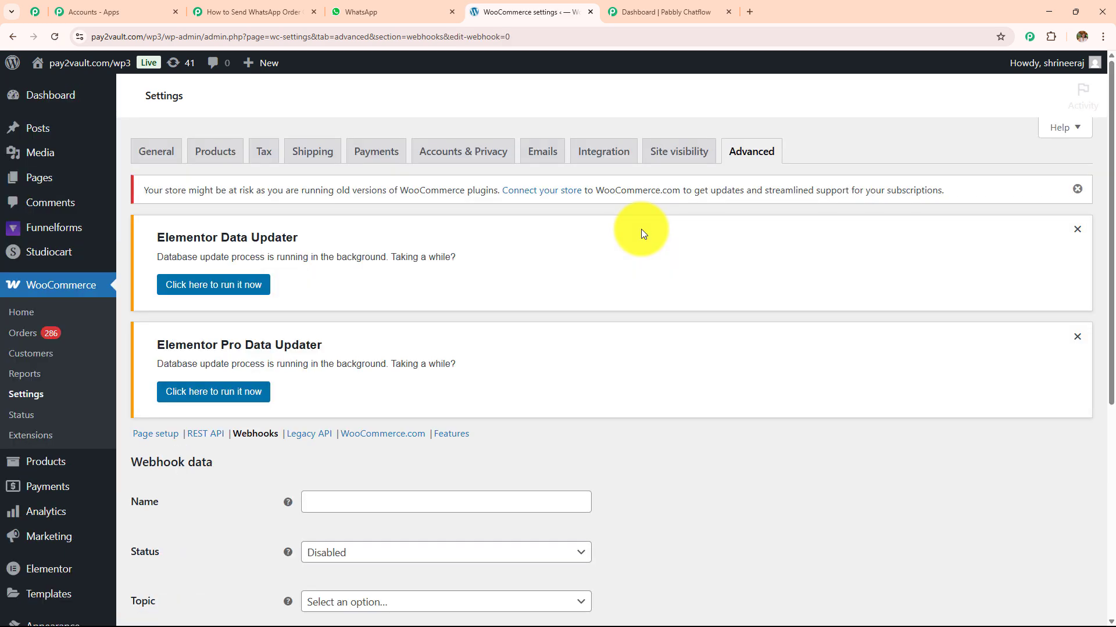
- Name the webhook 'Order Created', with status Active and topic Order created
scroll(641, 234, "down", 5)
left_click(357, 212)
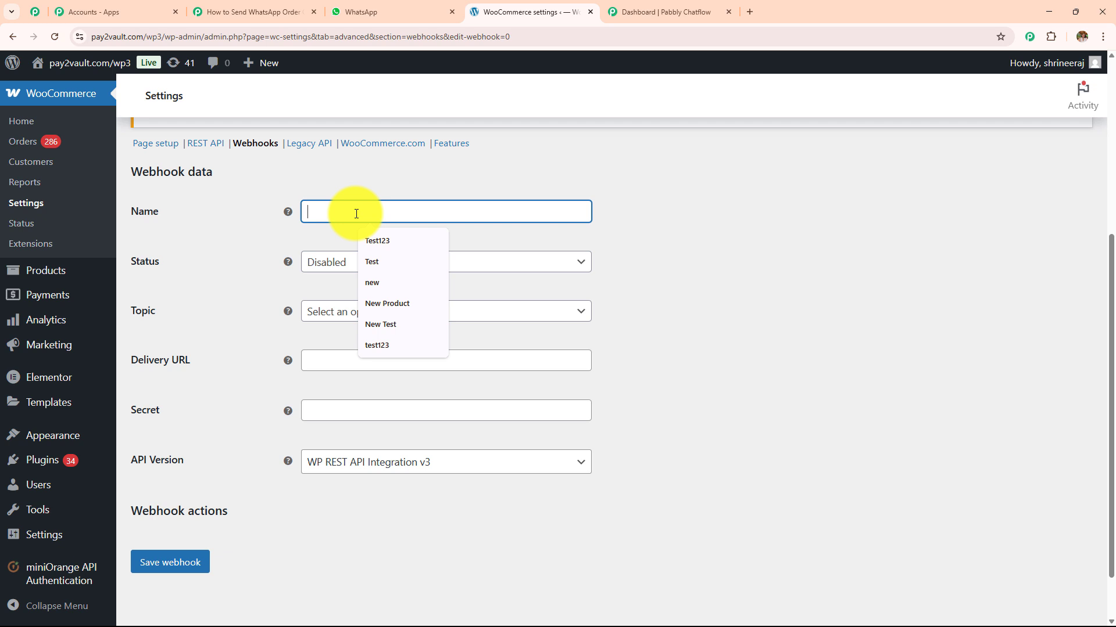
type("Orde")
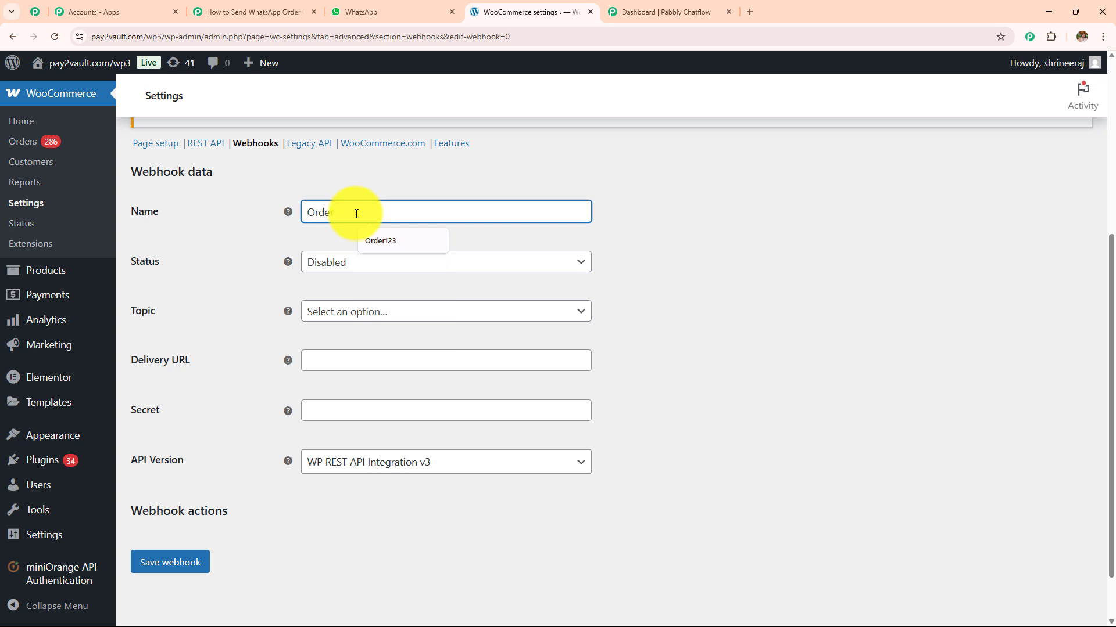
type("r Crea")
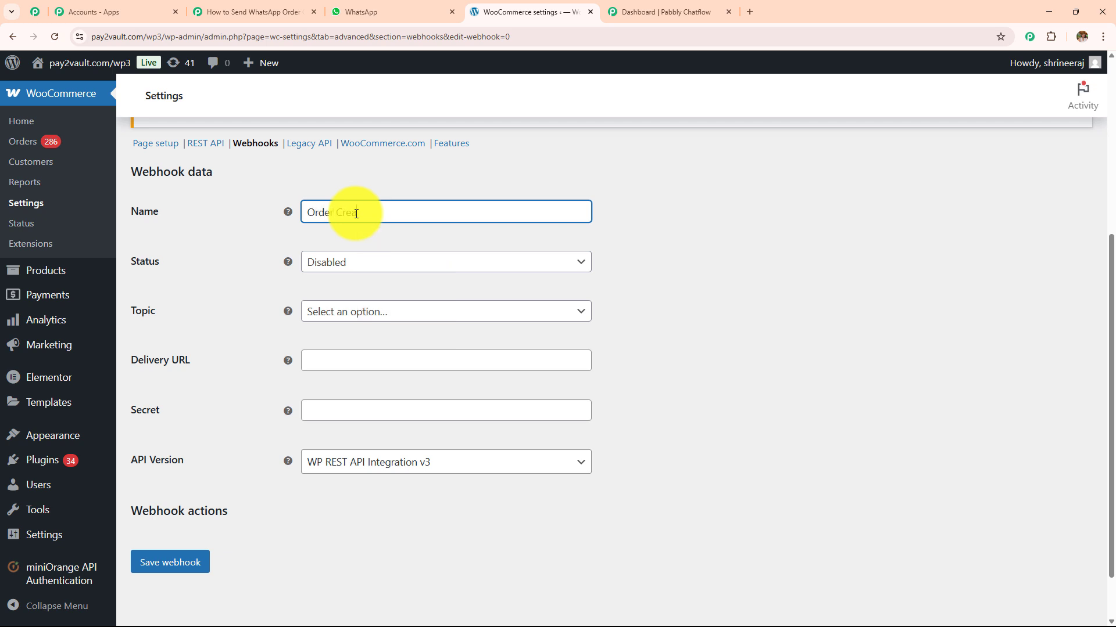
type("ted")
left_click(370, 269)
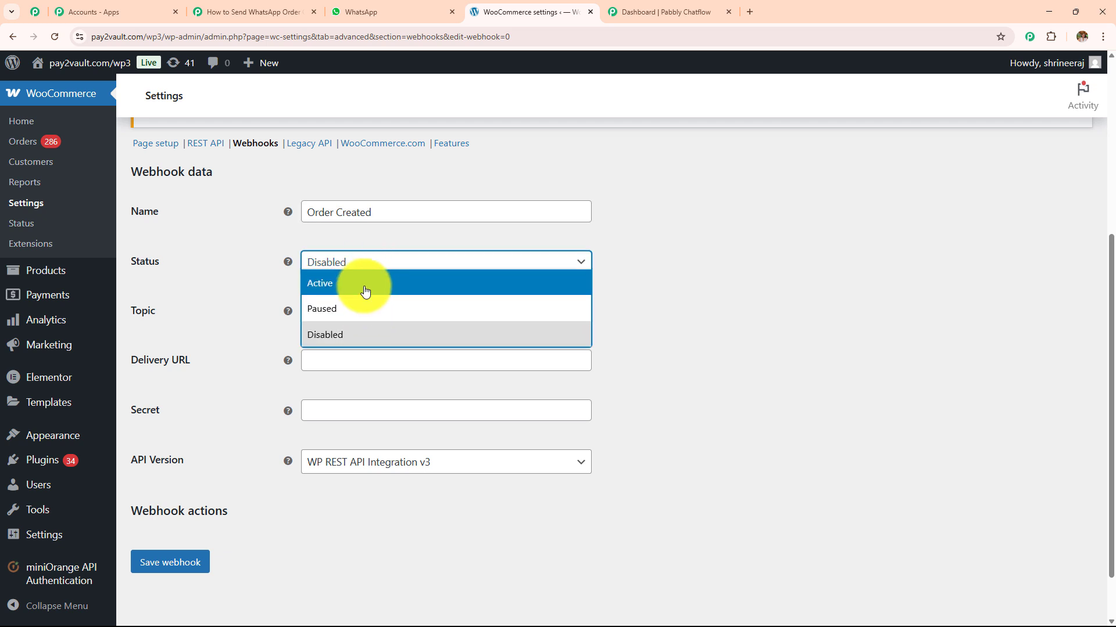
left_click(365, 291)
left_click(370, 312)
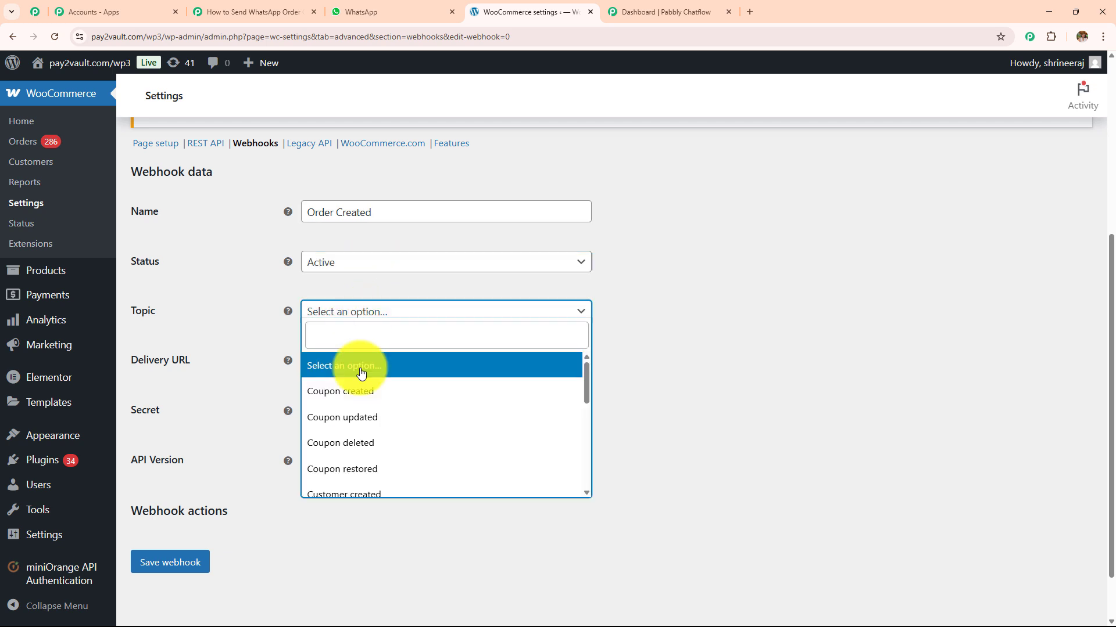
type("rde")
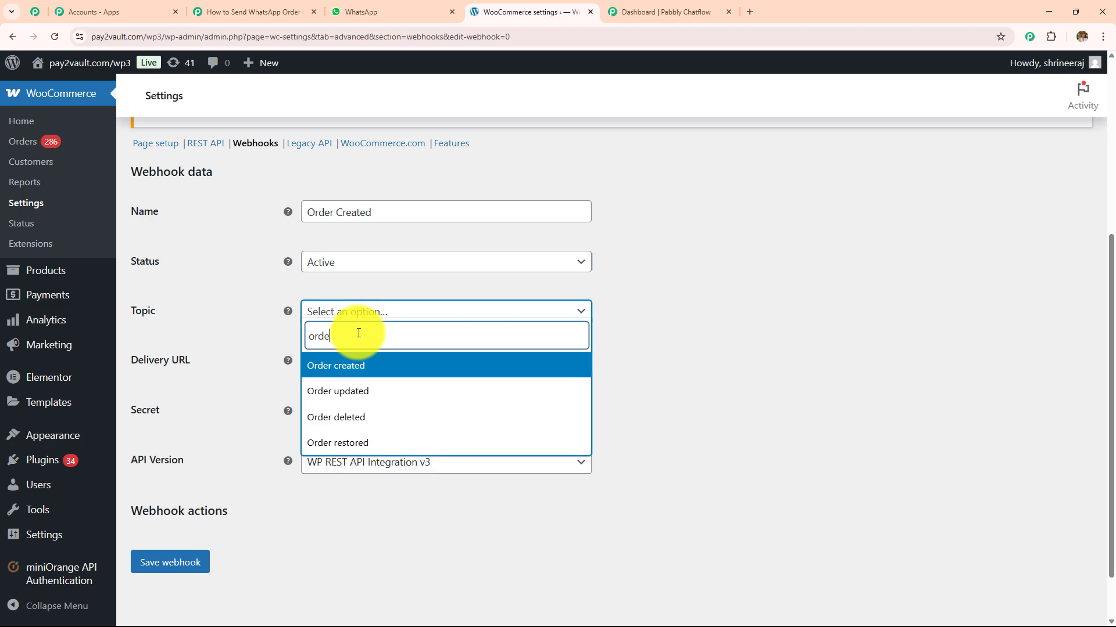
left_click(361, 361)
- Copy the Pabbly webhook URL and paste it in as the Delivery URL
left_click(363, 365)
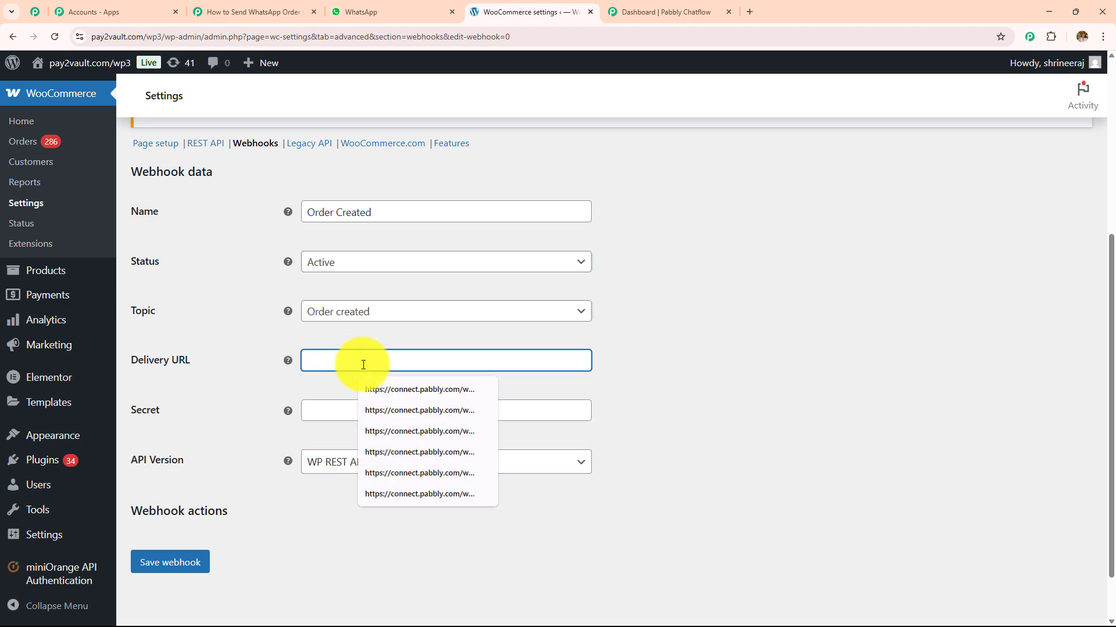
left_click(244, 12)
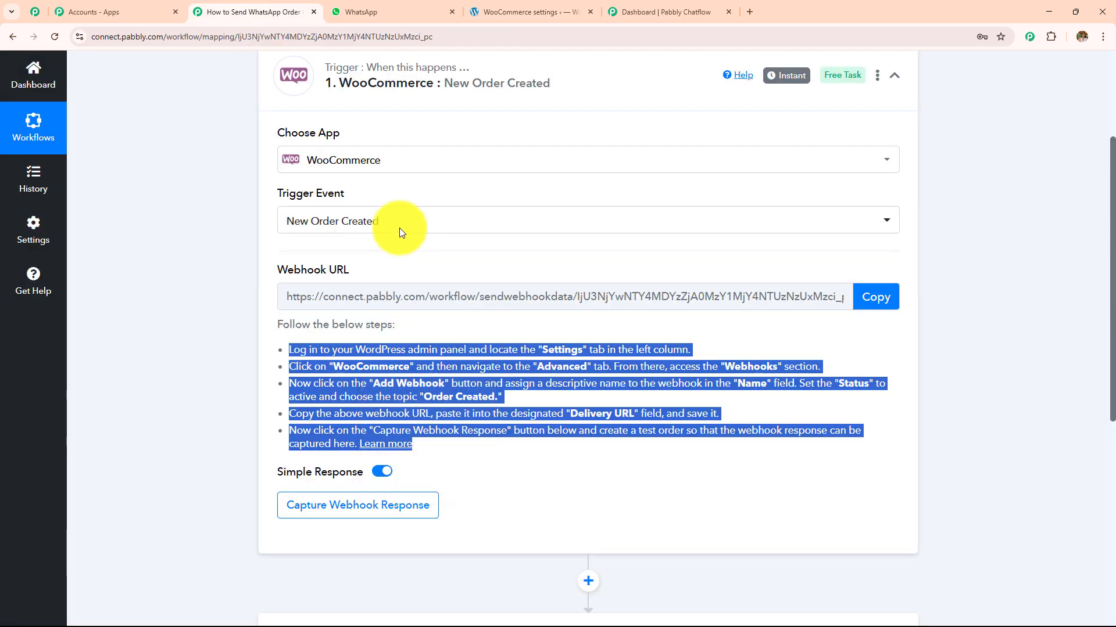
left_click(866, 297)
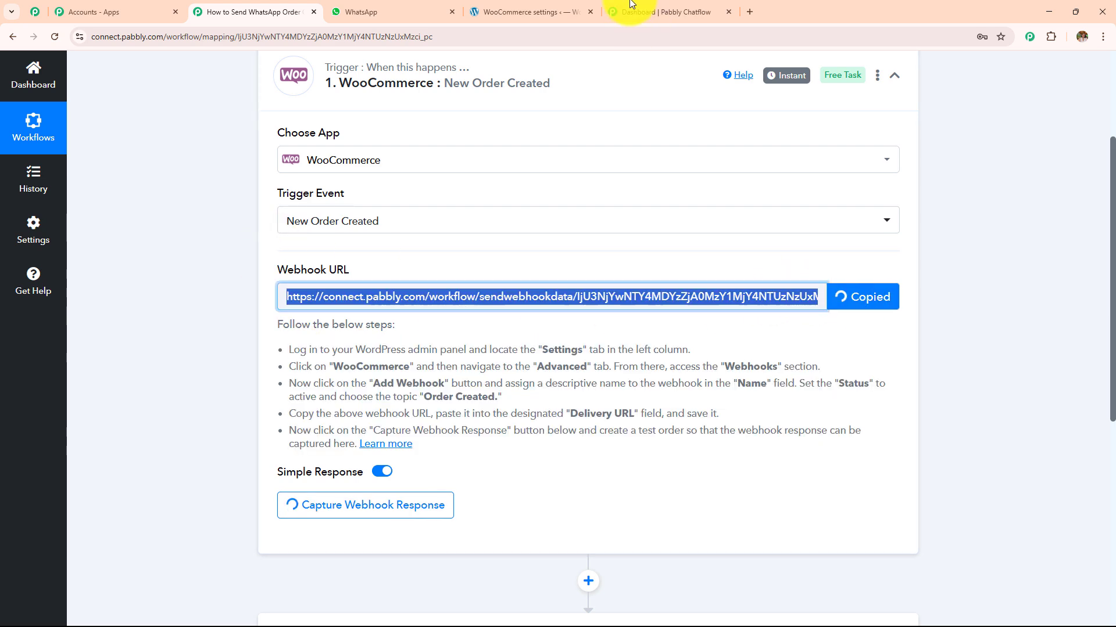
left_click(507, 7)
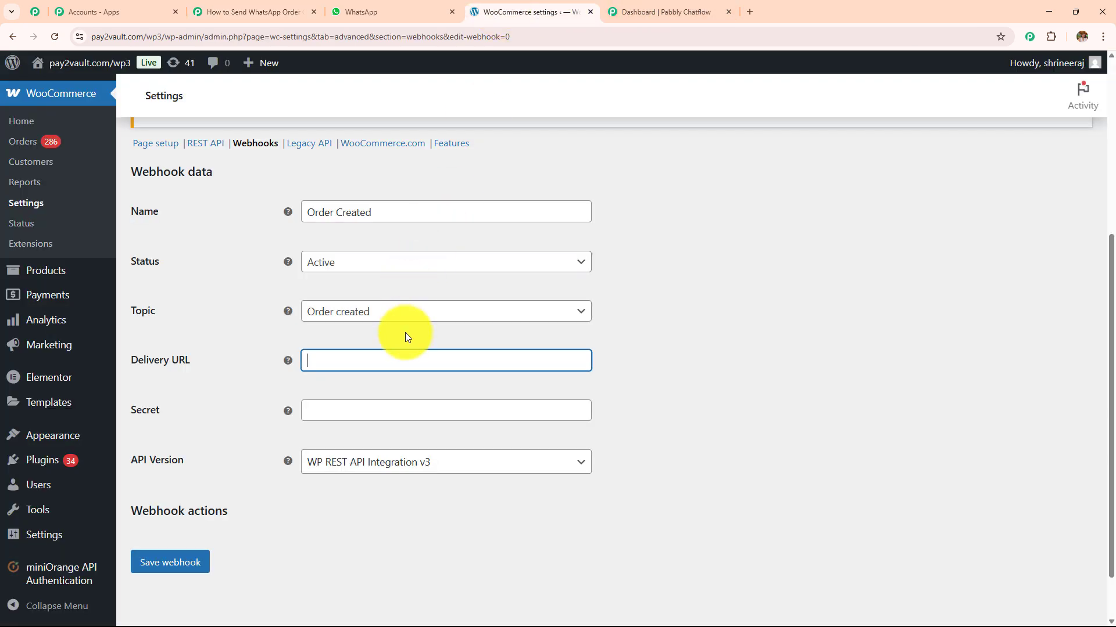
key("ctrl+v")
- Enter a webhook secret, keep WP REST API Integration v3, and save the webhook
left_click(379, 410)
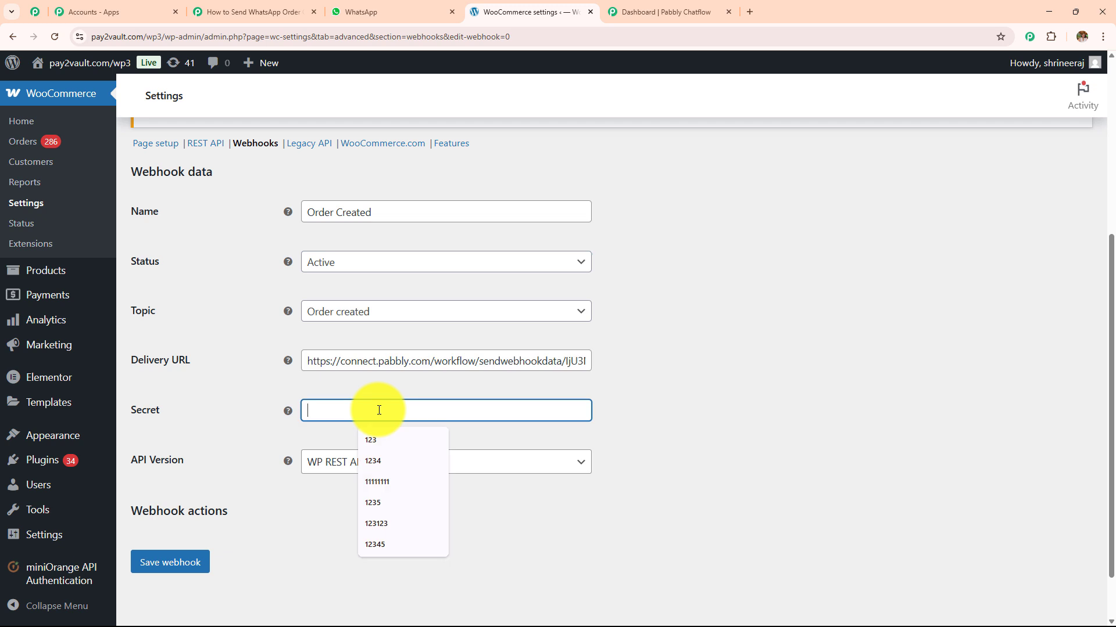
type("987")
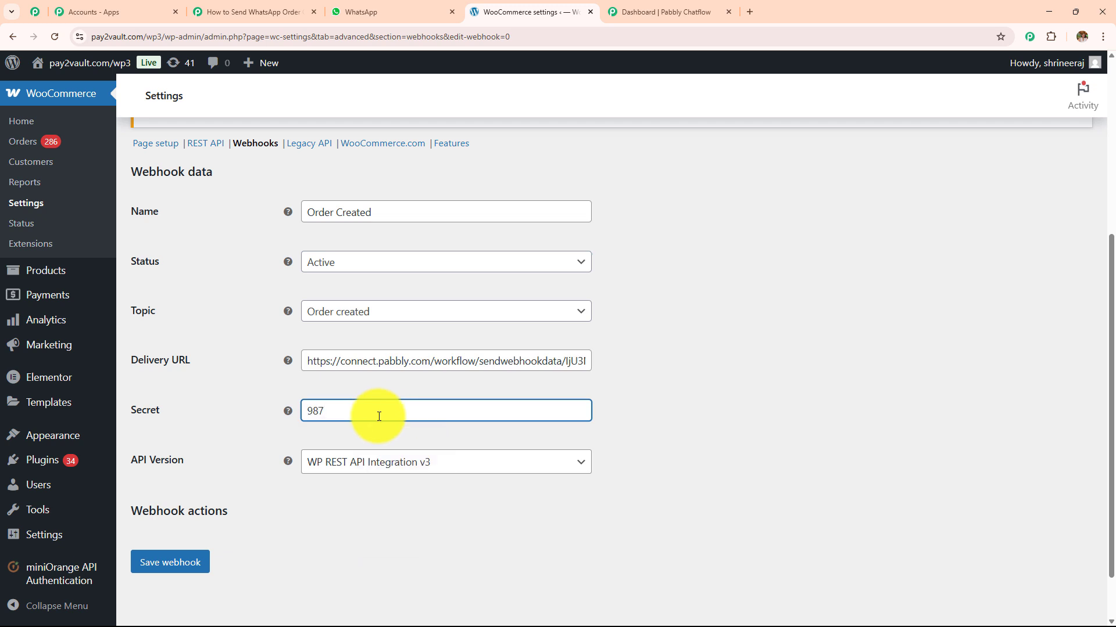
left_click(386, 461)
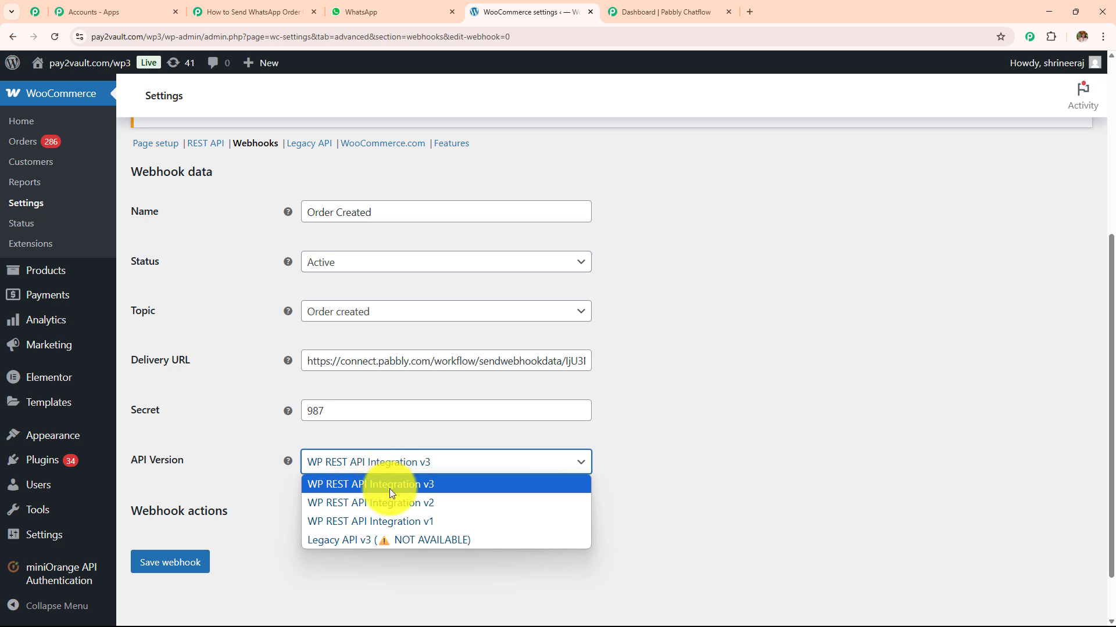
left_click(390, 489)
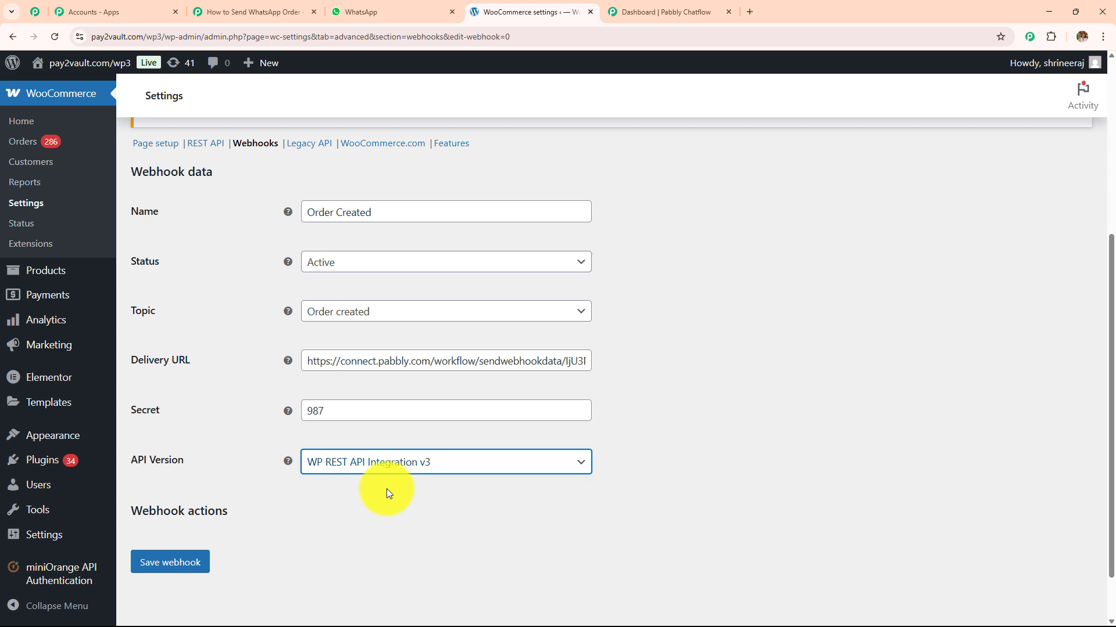
left_click(180, 568)
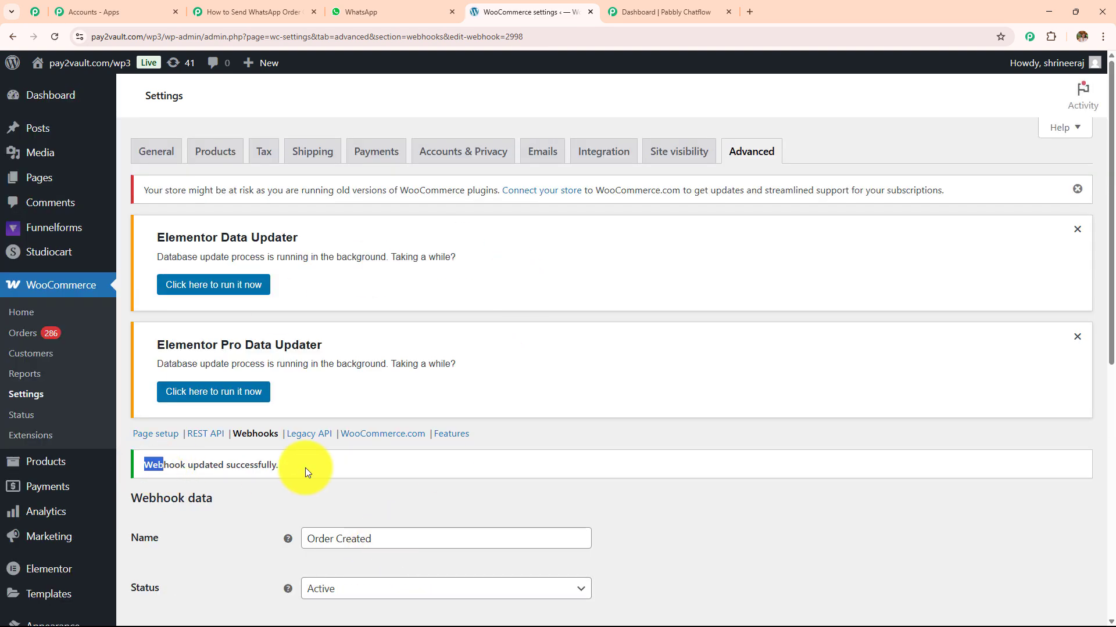
left_click_drag(305, 468, 322, 468)
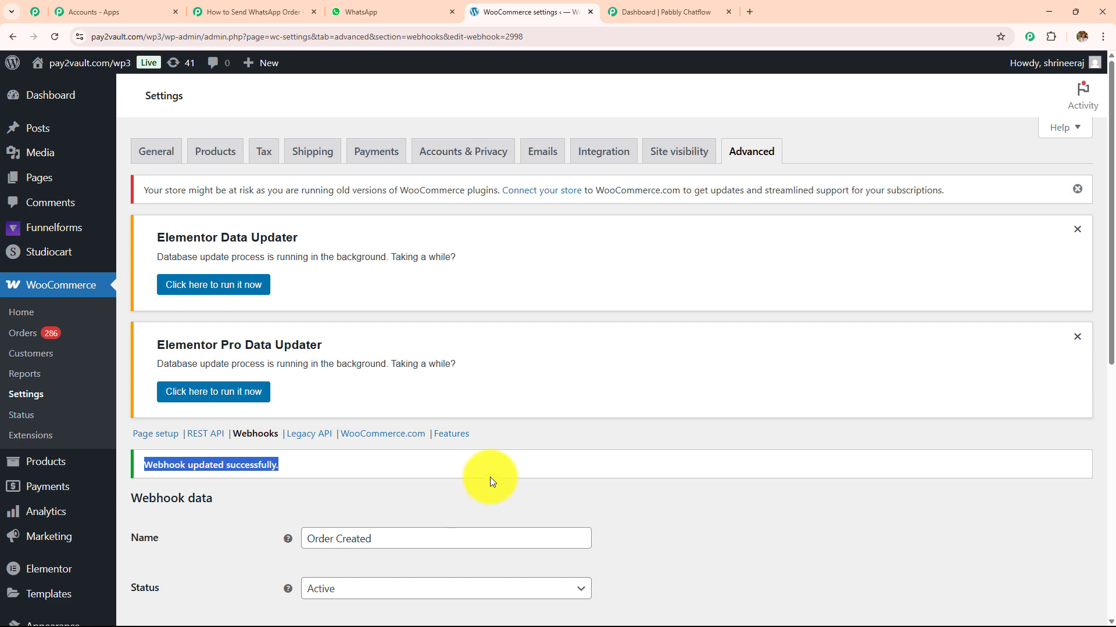
scroll(490, 476, "down", 3)
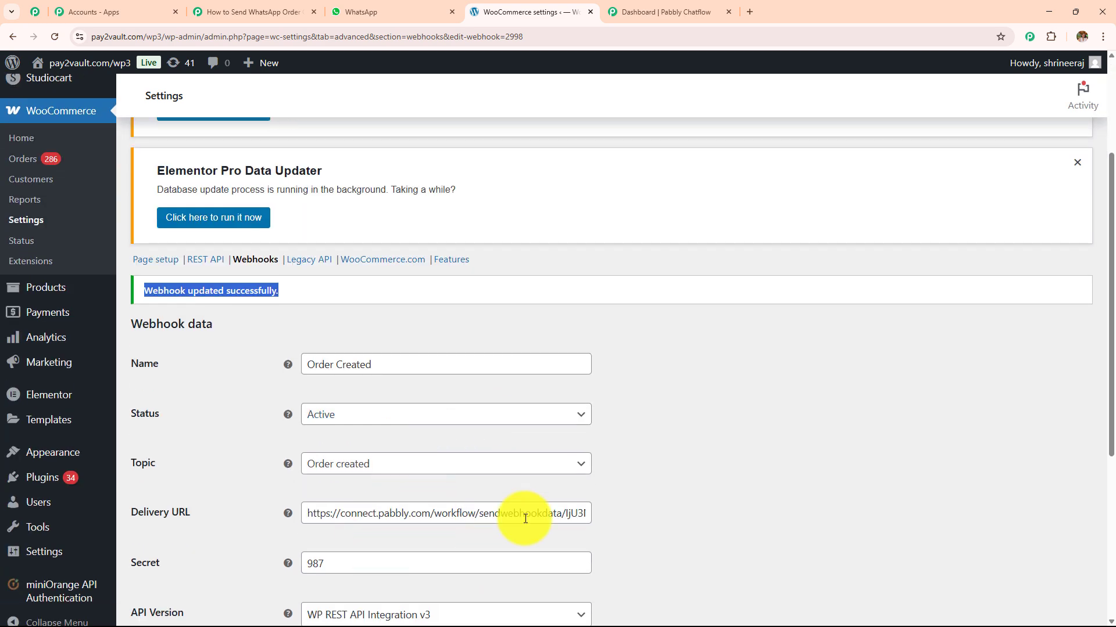
scroll(549, 569, "down", 2)
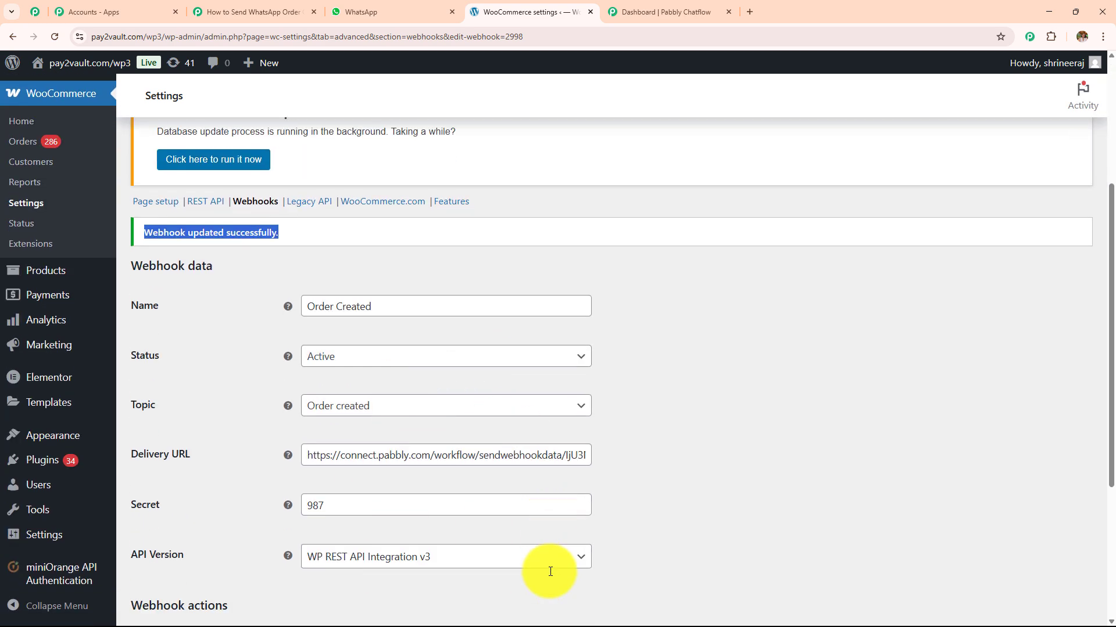
- Back in Pabbly, check the captured Webhook Id 2998, then confirm re-capturing the webhook response
left_click(273, 12)
scroll(494, 383, "down", 2)
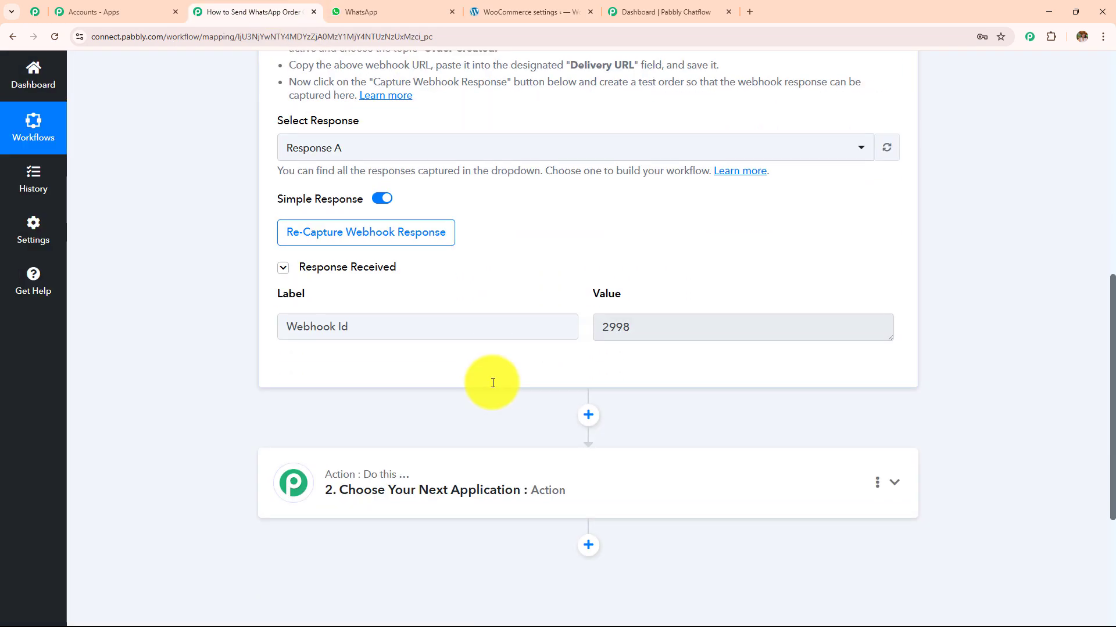
left_click_drag(381, 331, 182, 341)
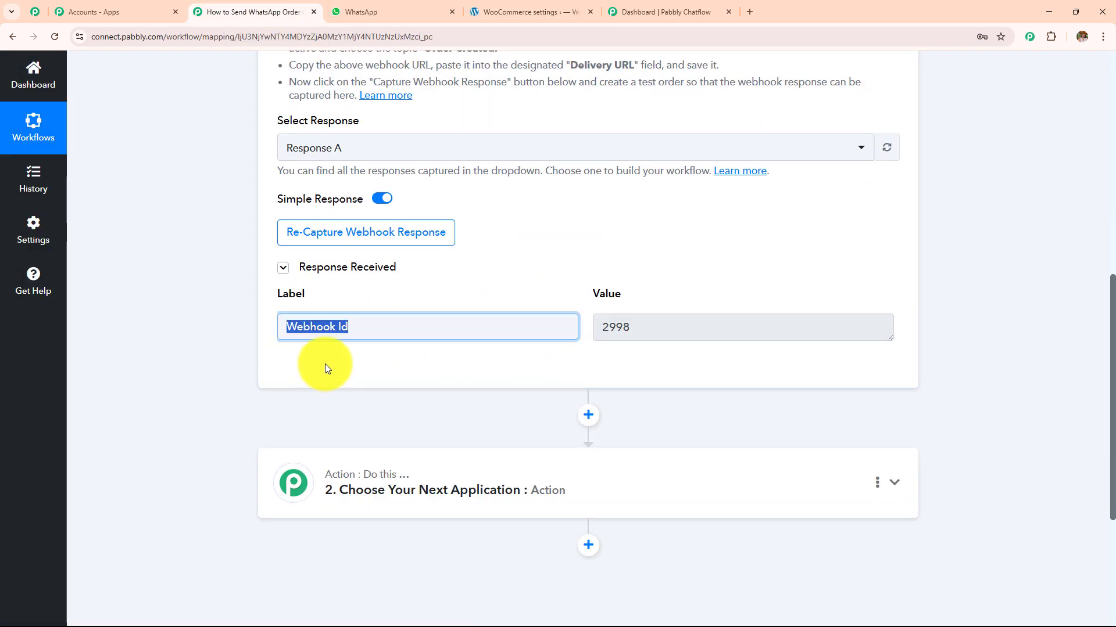
left_click_drag(722, 324, 463, 351)
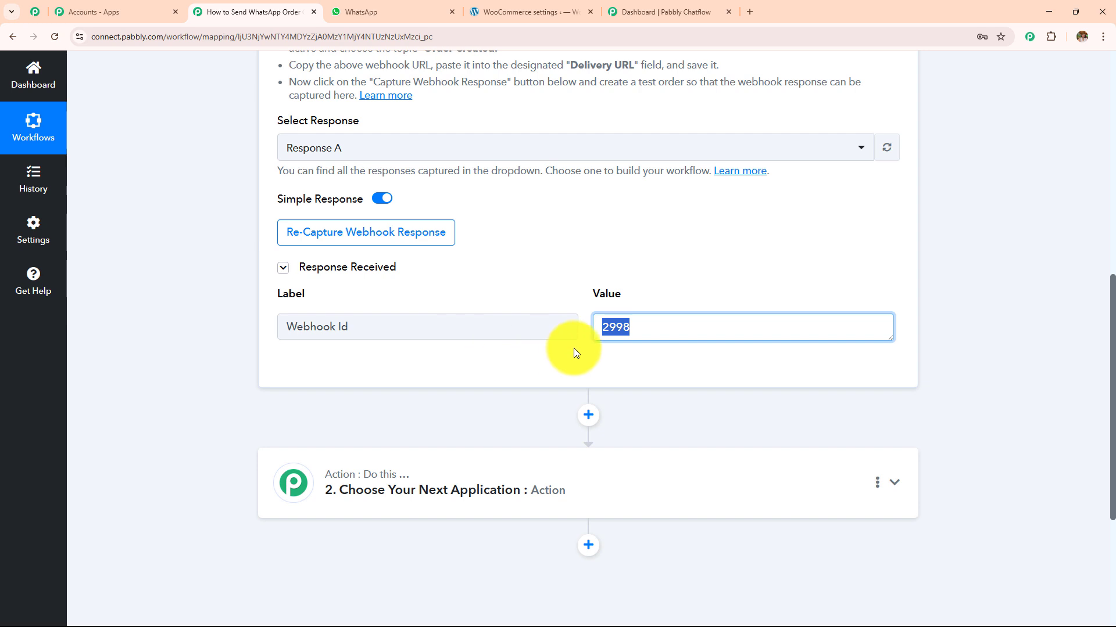
left_click(401, 231)
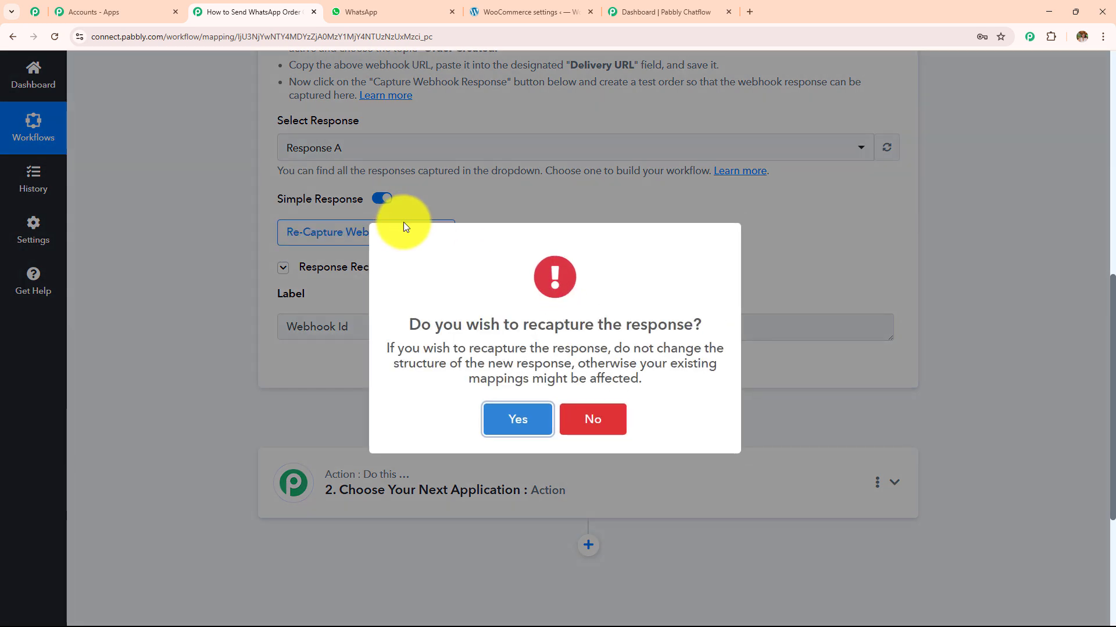
left_click(518, 429)
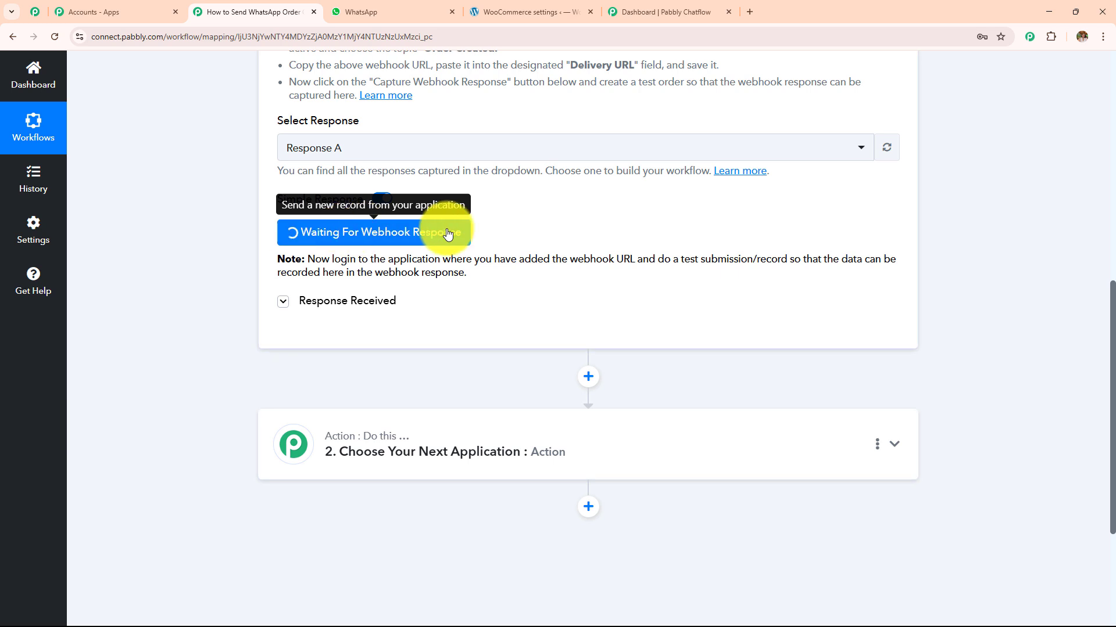
left_click_drag(309, 258, 508, 283)
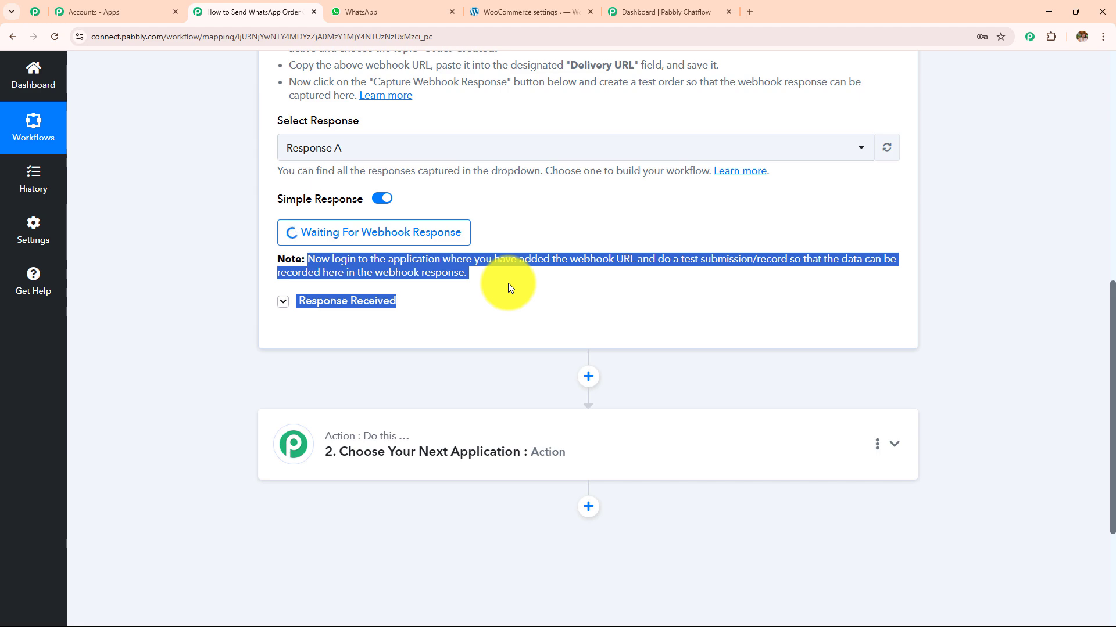
scroll(509, 287, "up", 8)
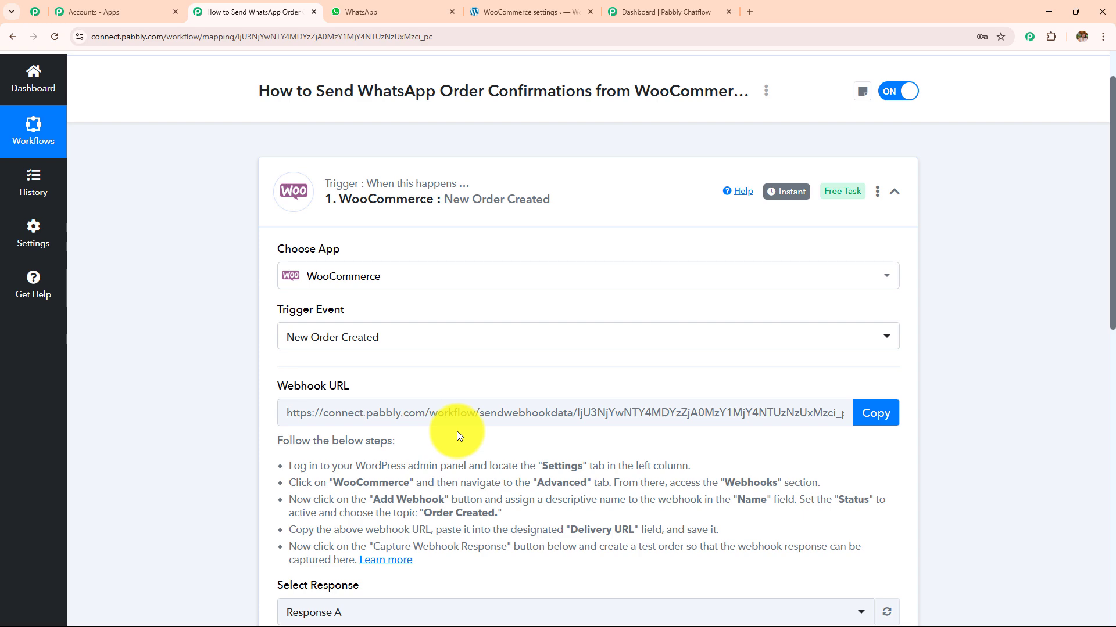
- From the WooCommerce Products list, open the Smart Camera product's storefront page
left_click(511, 12)
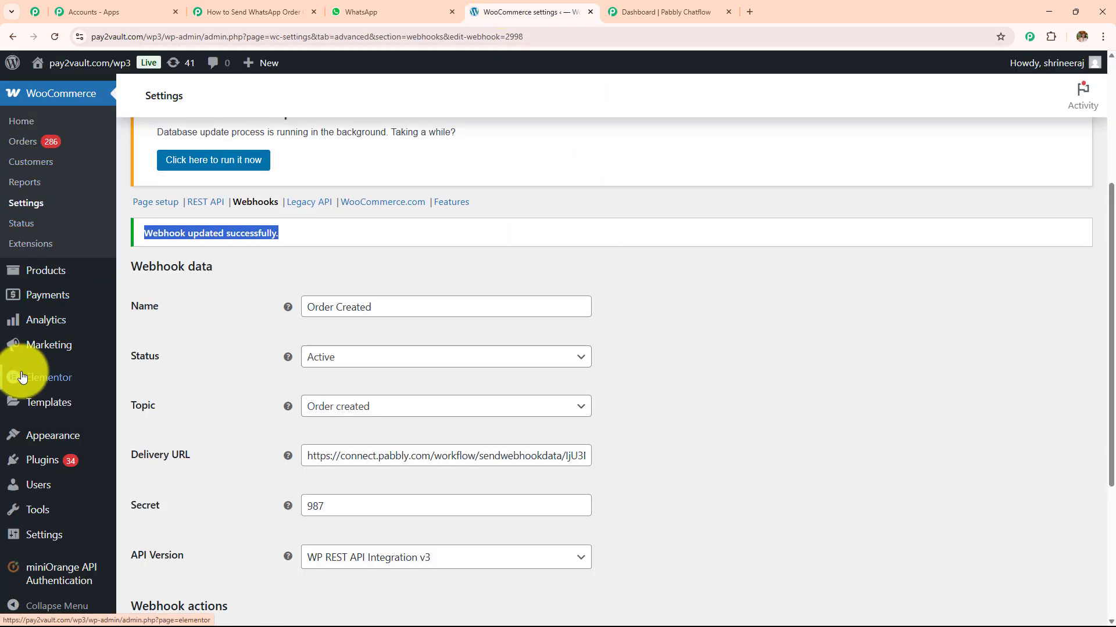
scroll(22, 376, "up", 4)
scroll(22, 372, "down", 7)
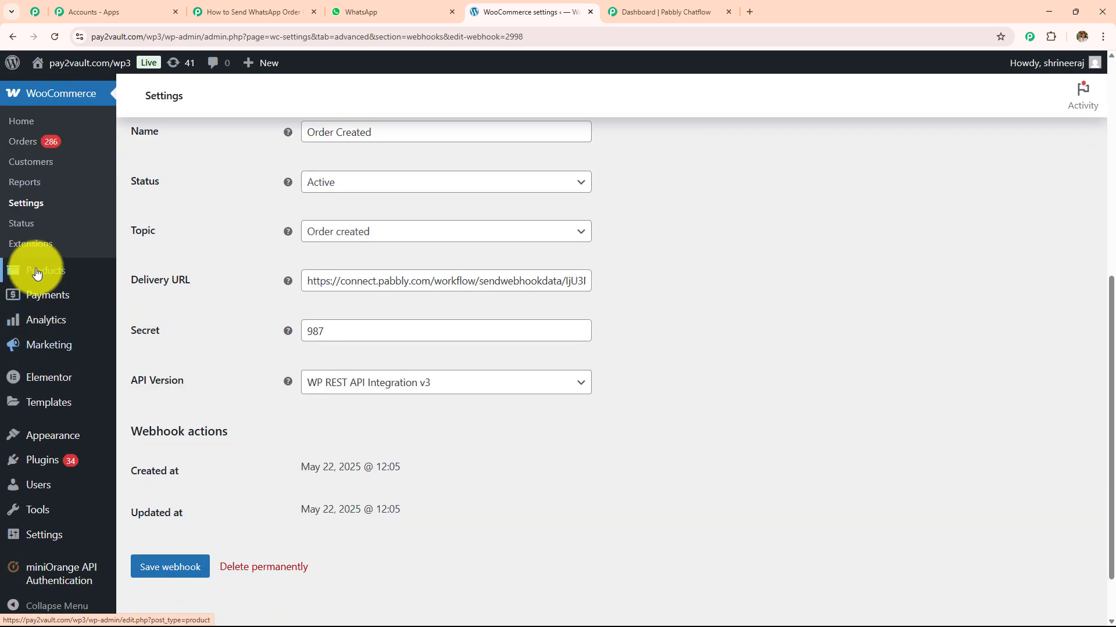
left_click(50, 276)
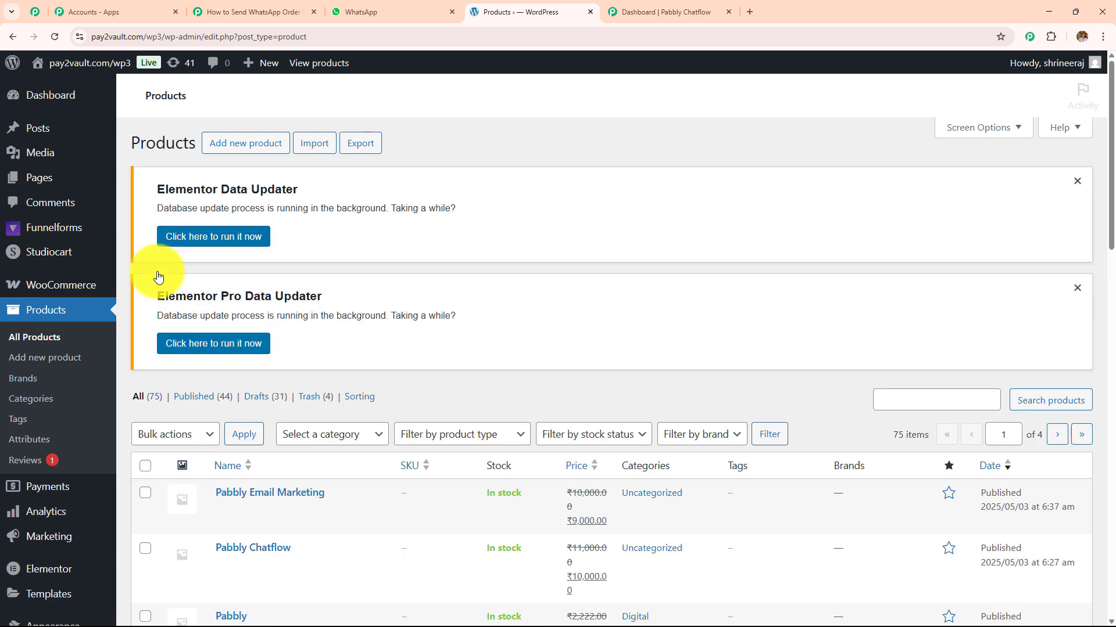
scroll(506, 313, "down", 5)
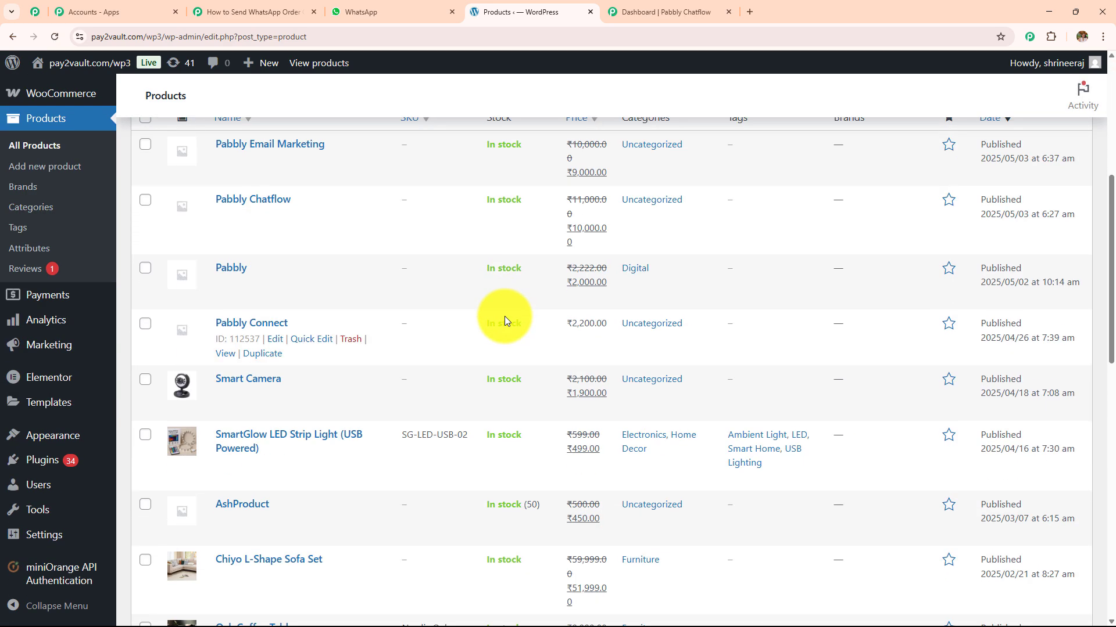
scroll(504, 316, "down", 3)
scroll(503, 317, "up", 2)
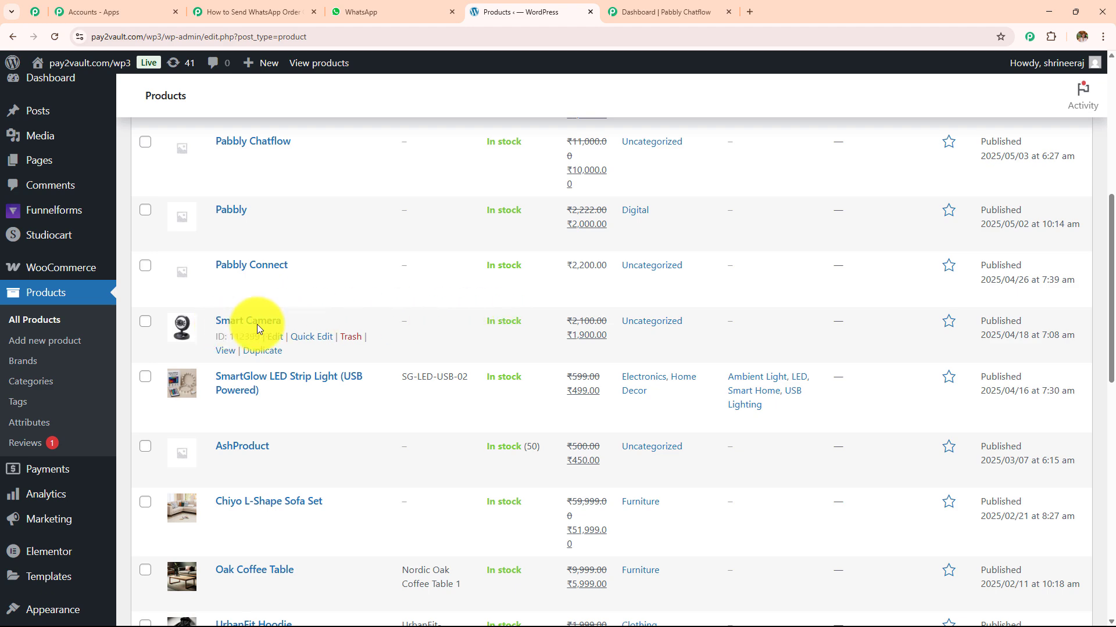
left_click(226, 349)
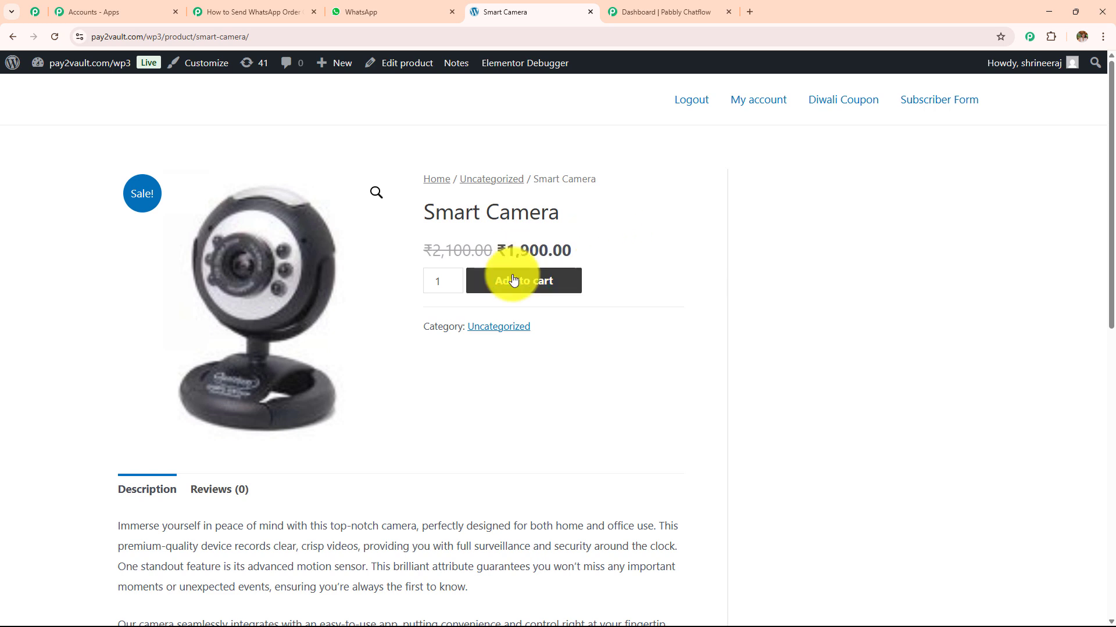
- Add one Smart Camera to the cart and proceed to checkout
left_click(514, 280)
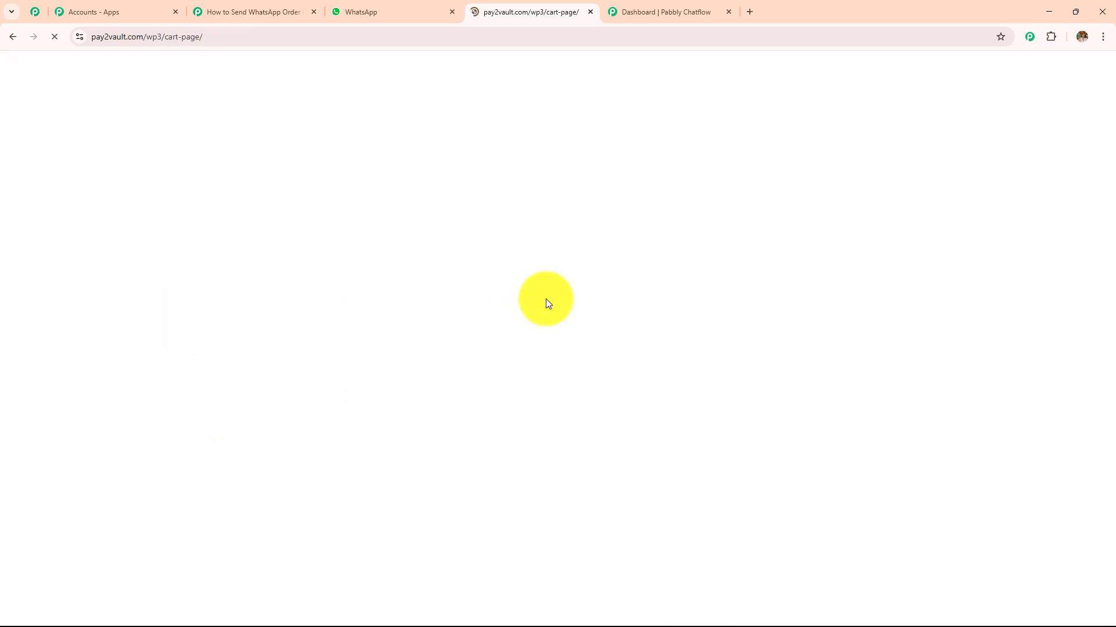
scroll(546, 299, "down", 1)
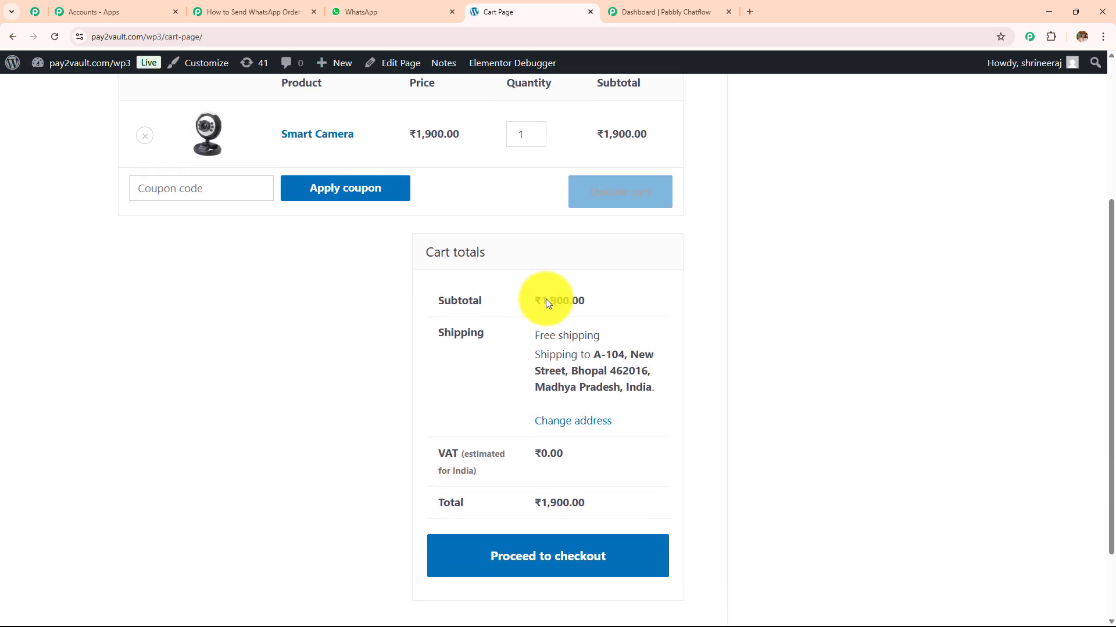
left_click(560, 547)
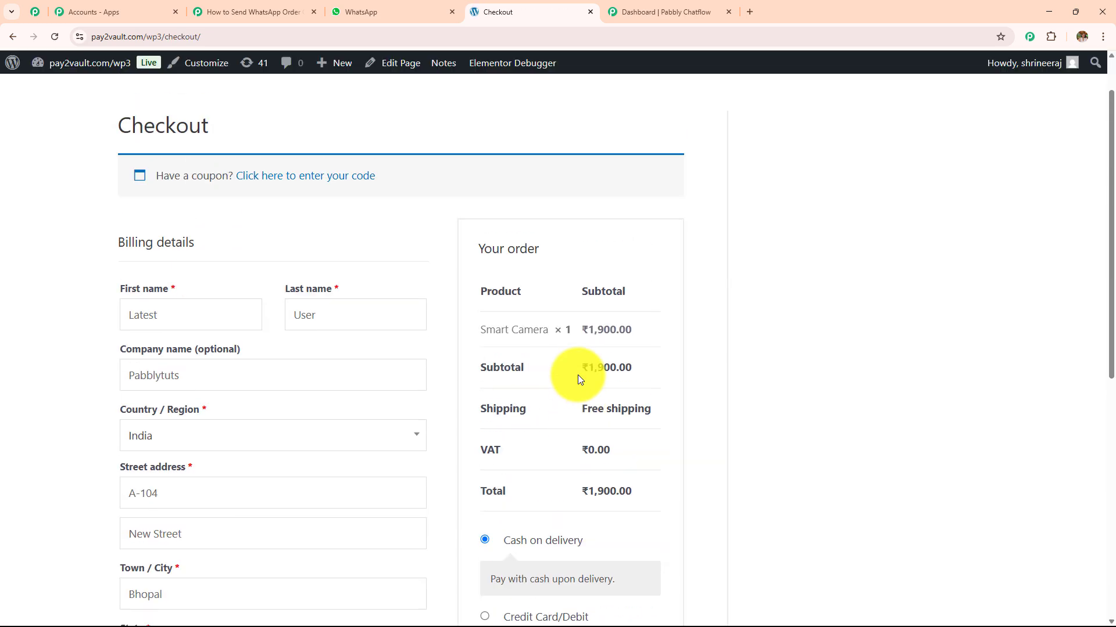
- Review the prefilled billing name and company fields and the rest of the checkout form
left_click_drag(203, 322, 88, 310)
left_click(317, 314)
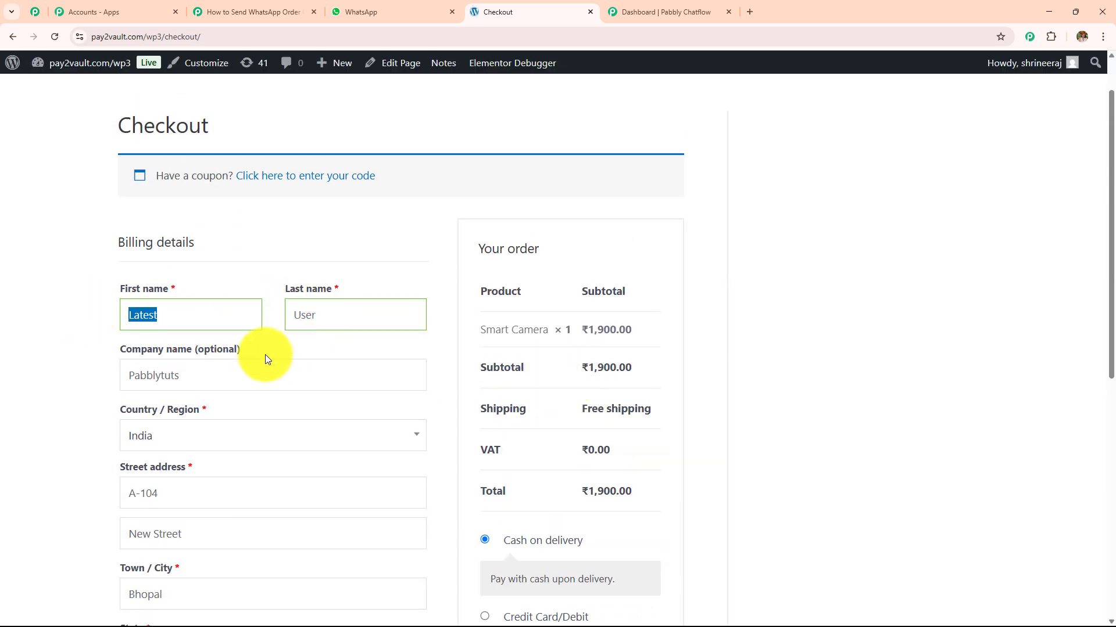
left_click_drag(260, 369, 308, 348)
scroll(308, 348, "down", 3)
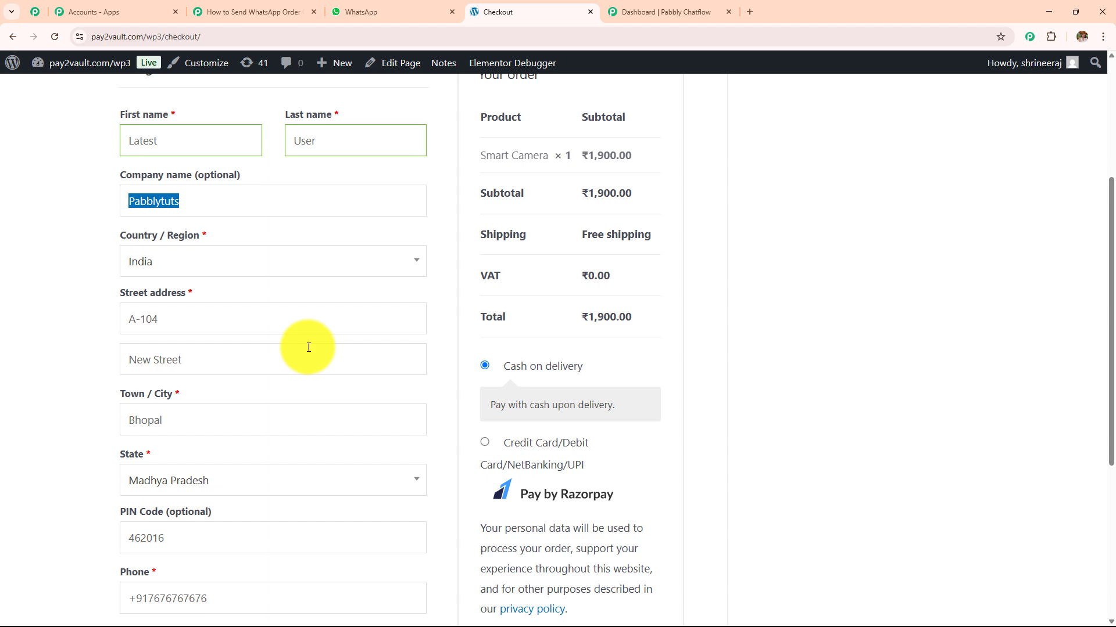
scroll(227, 301, "down", 2)
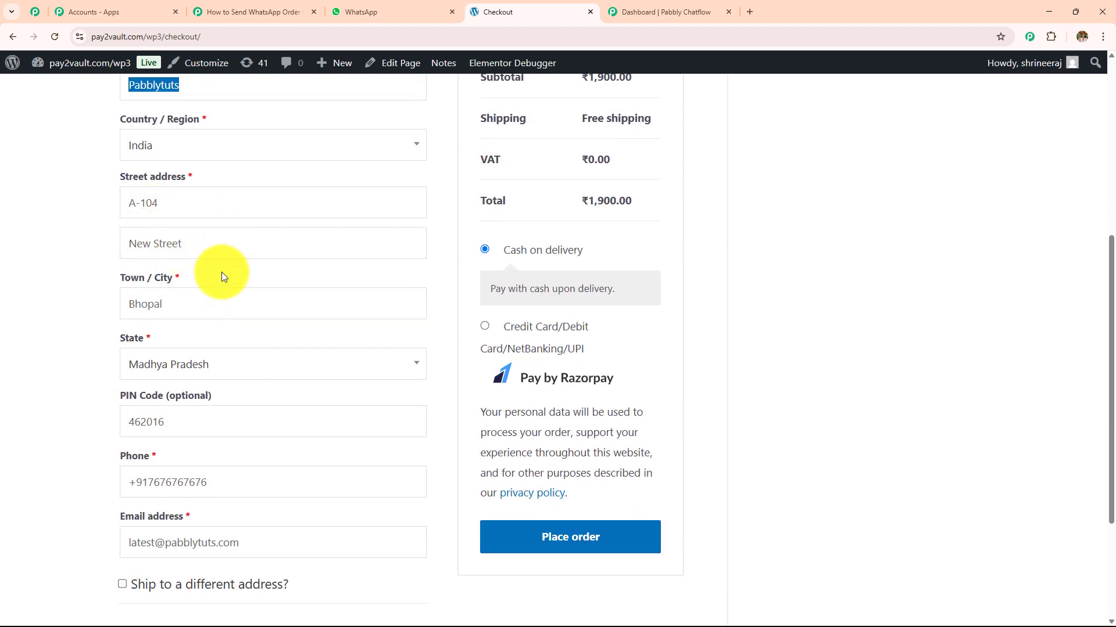
scroll(201, 309, "down", 2)
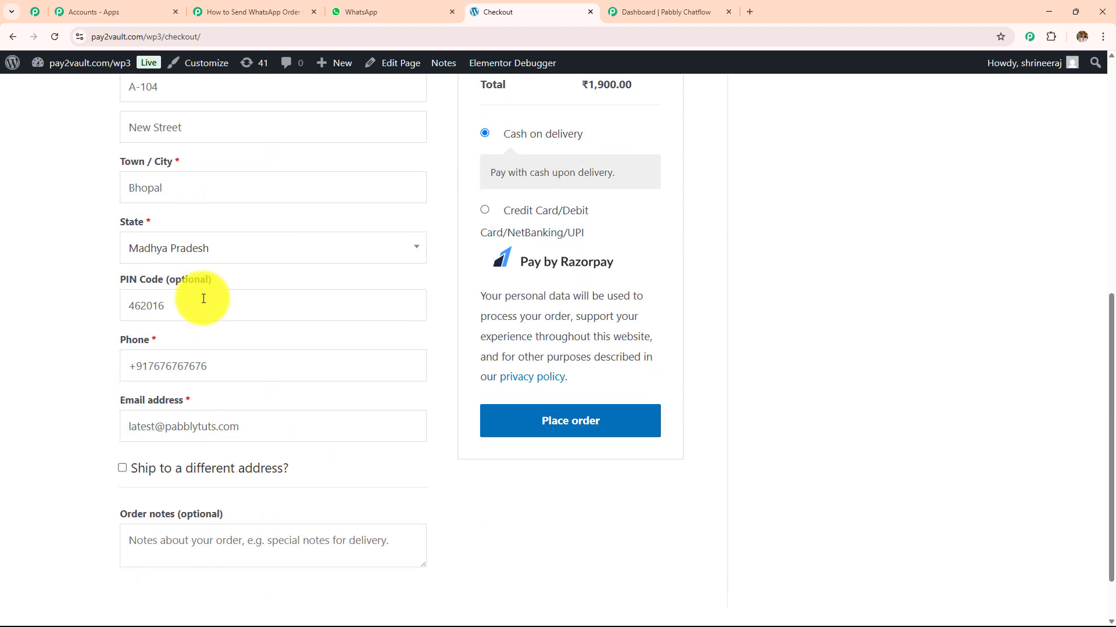
scroll(227, 272, "down", 1)
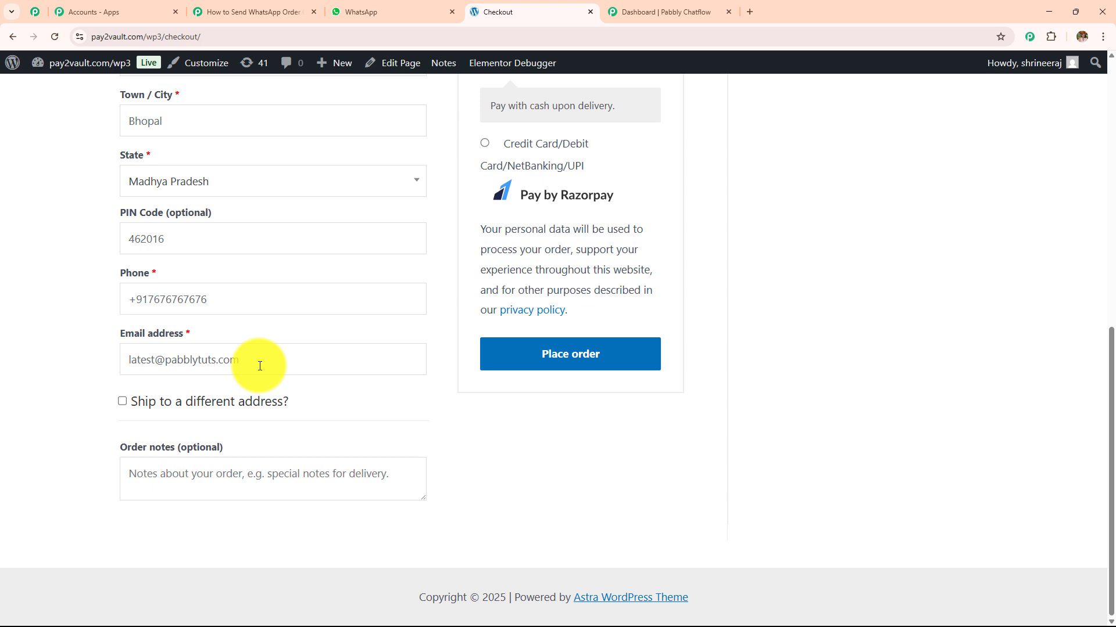
- Place the cash-on-delivery Smart Camera order and review the ₹1,900.00 confirmation and thank-you message
left_click(577, 360)
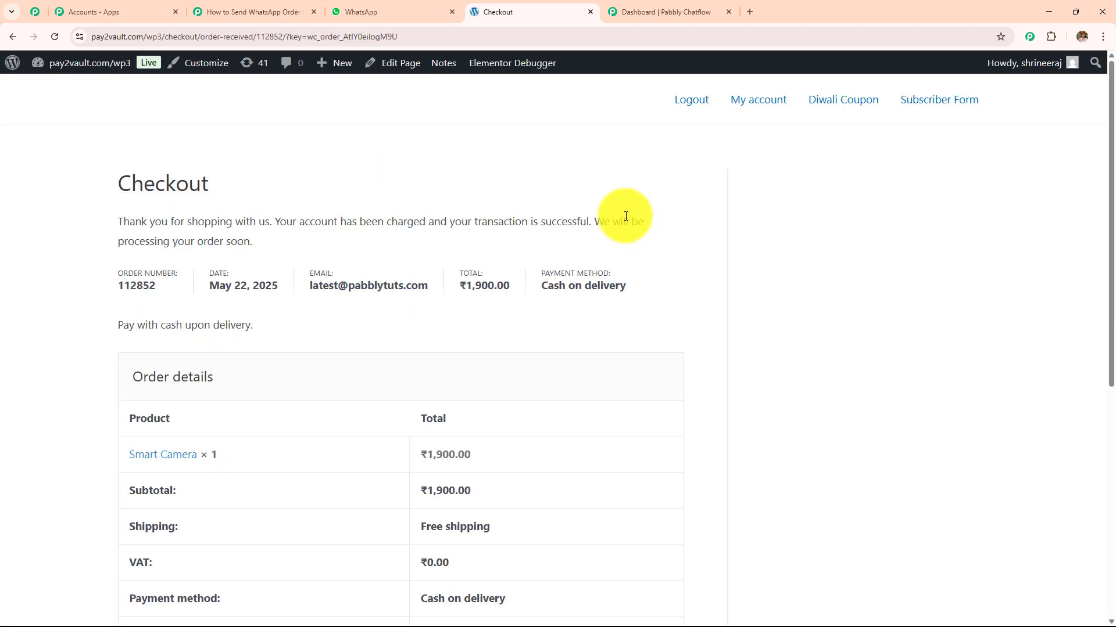
scroll(326, 296, "down", 2)
left_click_drag(118, 168, 474, 583)
left_click(714, 307)
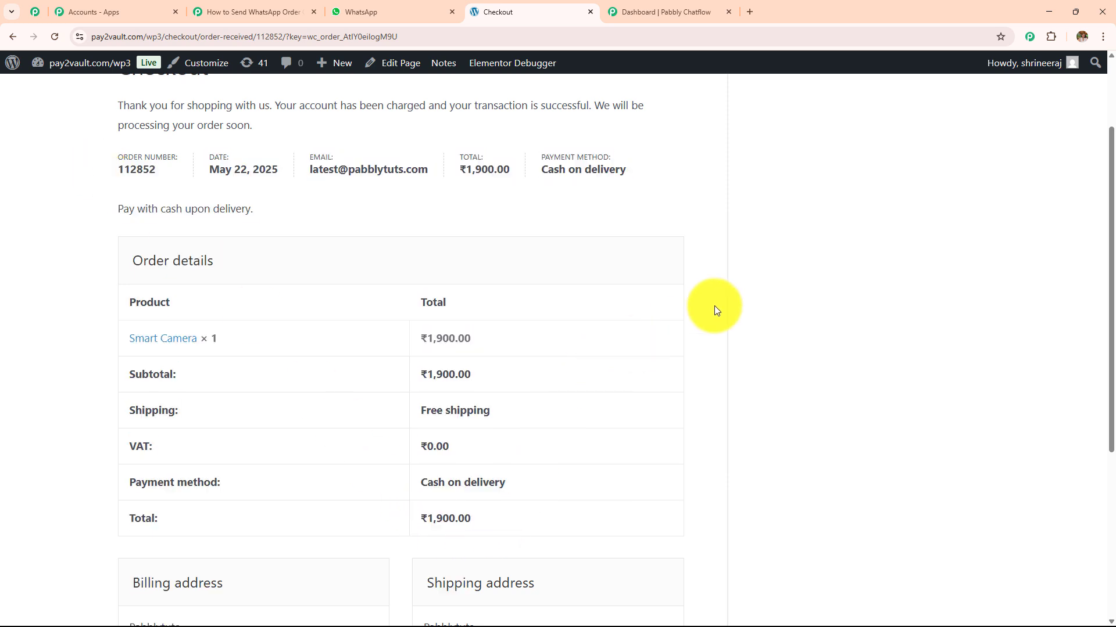
scroll(539, 332, "up", 2)
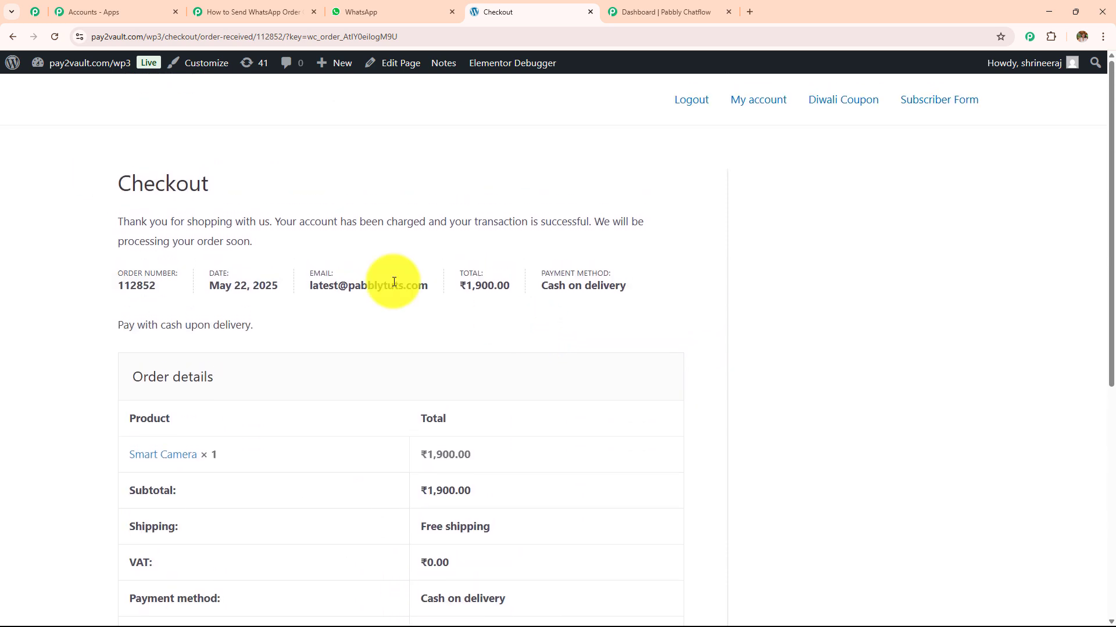
left_click_drag(93, 184, 153, 220)
left_click(301, 261)
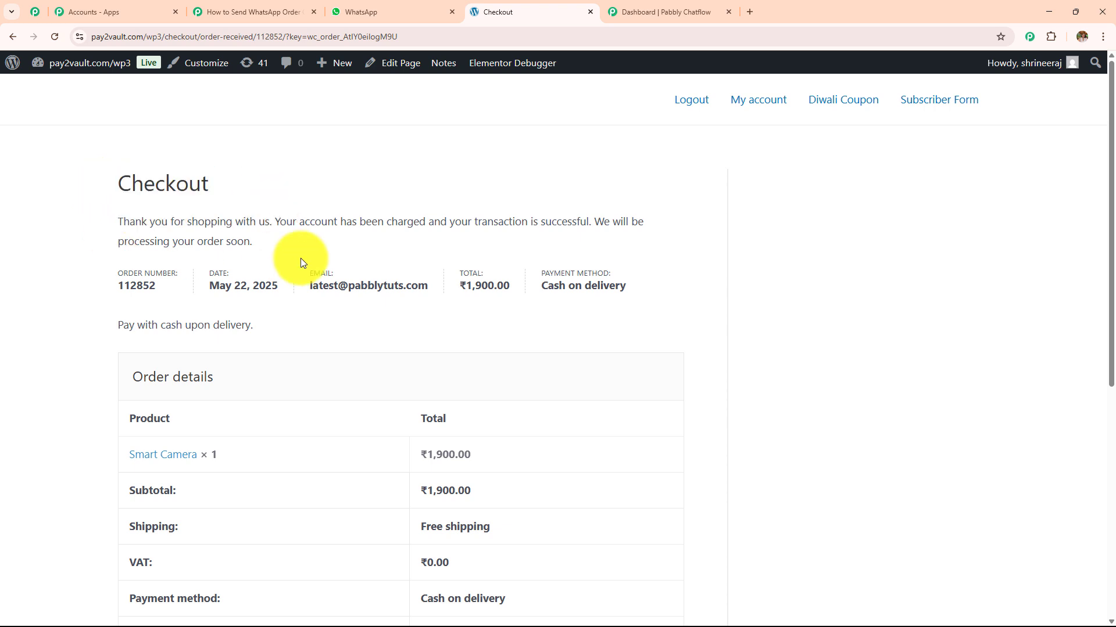
- Review the billing and shipping addresses on the order-received page
scroll(300, 262, "down", 4)
scroll(301, 263, "down", 2)
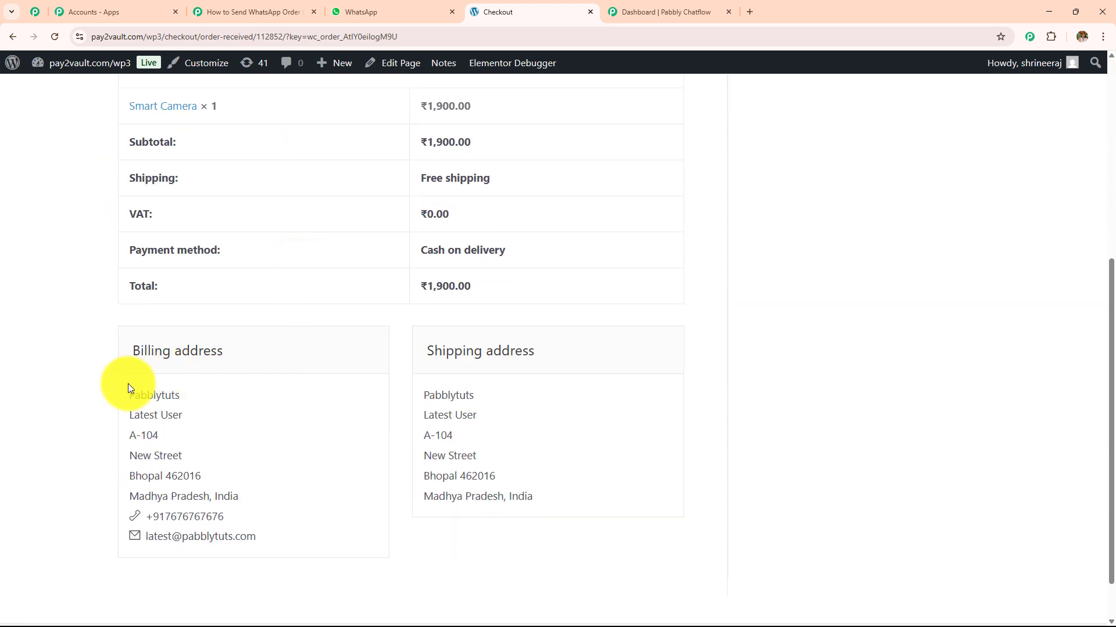
left_click_drag(128, 388, 259, 495)
left_click_drag(427, 394, 563, 519)
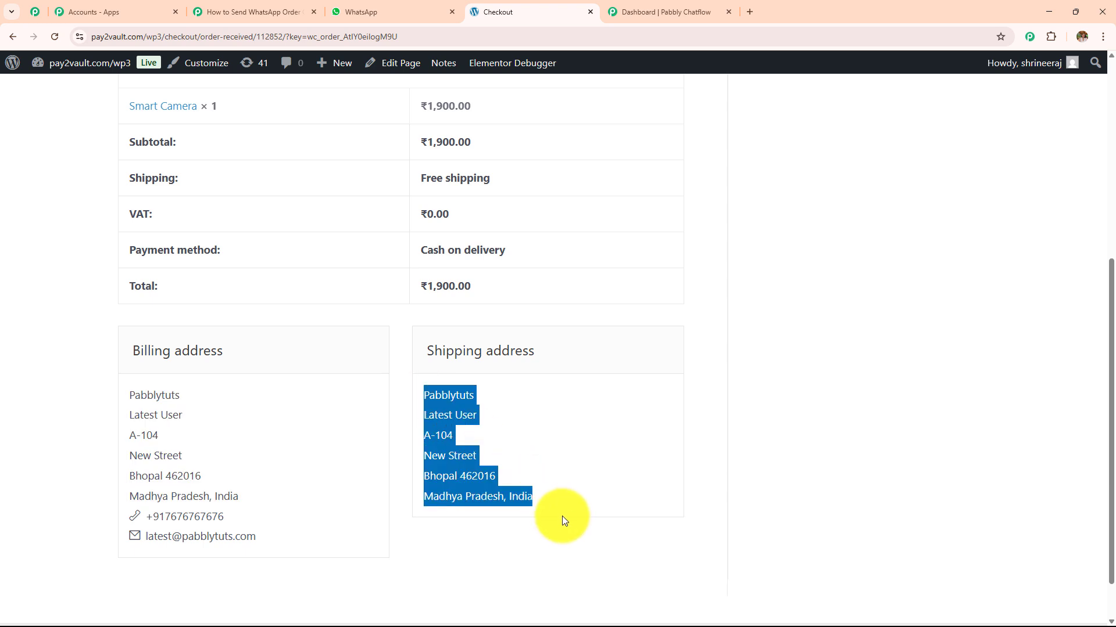
scroll(609, 275, "up", 3)
scroll(525, 405, "up", 2)
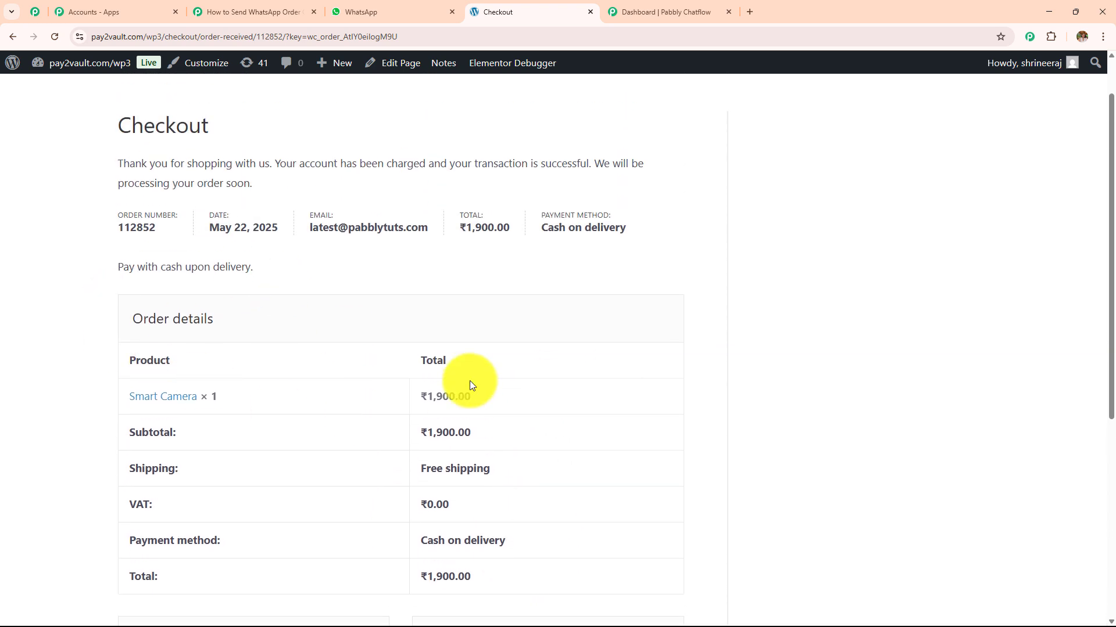
- Back in the workflow, scroll Response B's captured order data to the Smart Camera item value
left_click(253, 13)
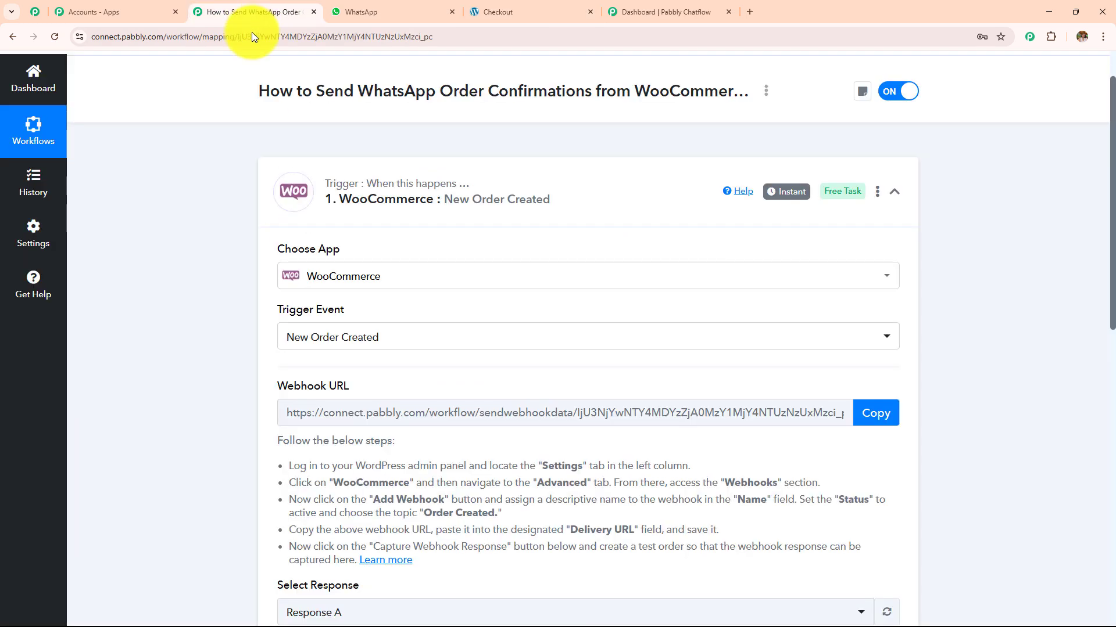
scroll(495, 287, "down", 6)
scroll(495, 287, "down", 1)
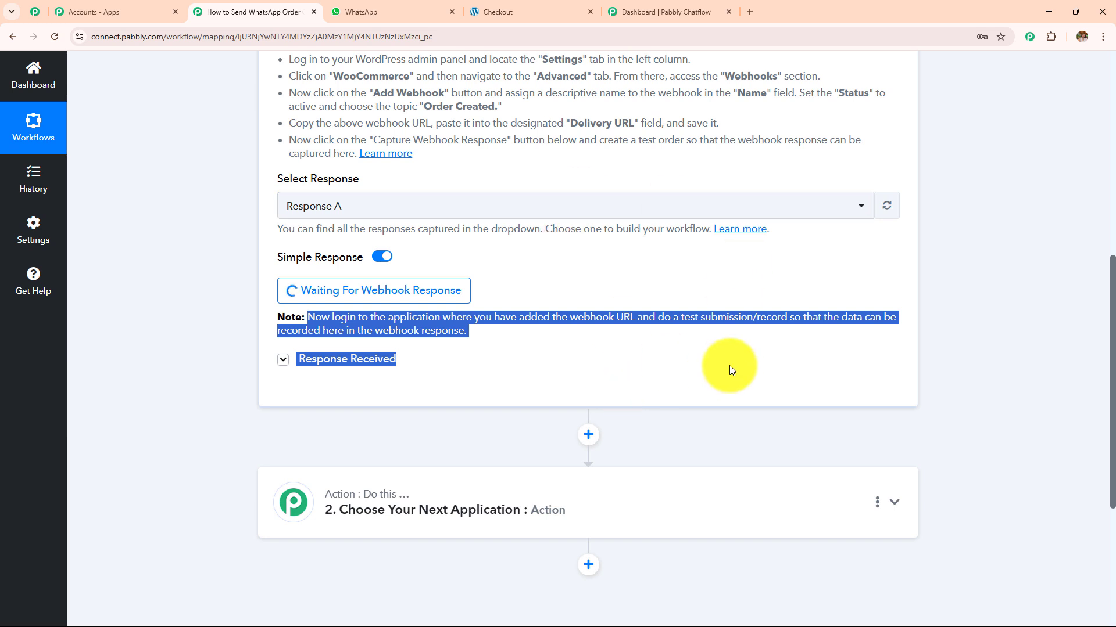
scroll(907, 405, "down", 4)
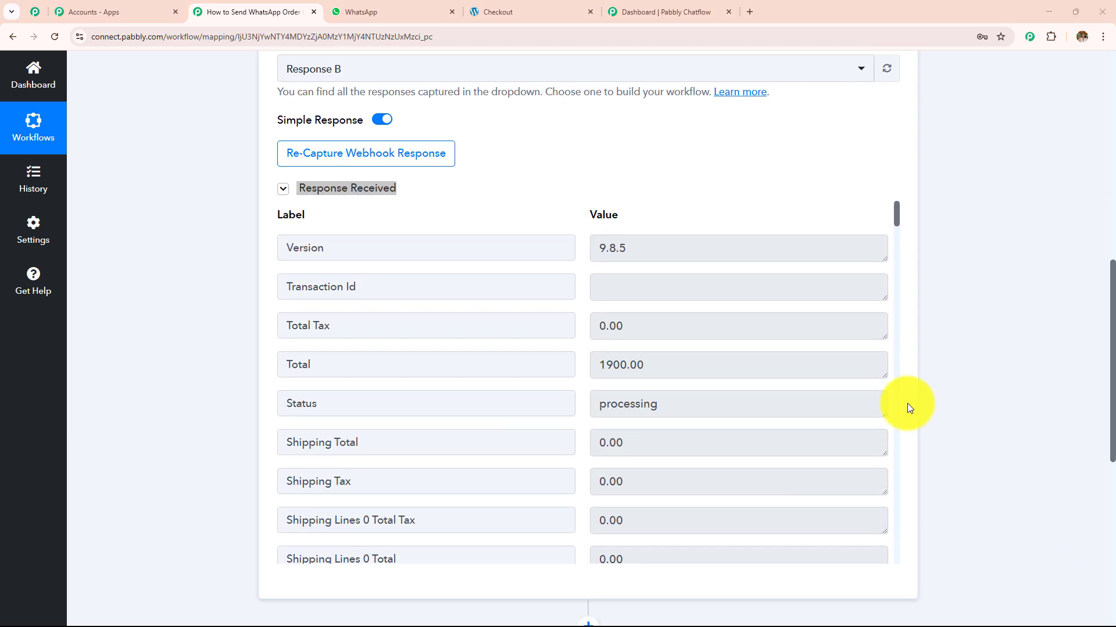
scroll(660, 267, "down", 7)
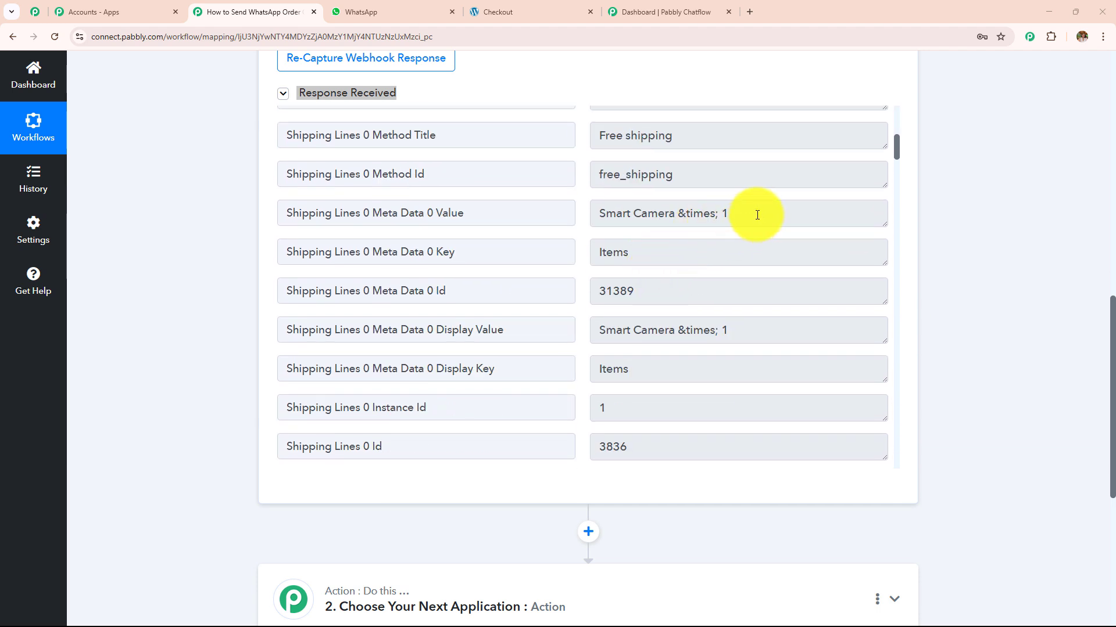
left_click_drag(749, 215, 552, 237)
scroll(730, 299, "down", 7)
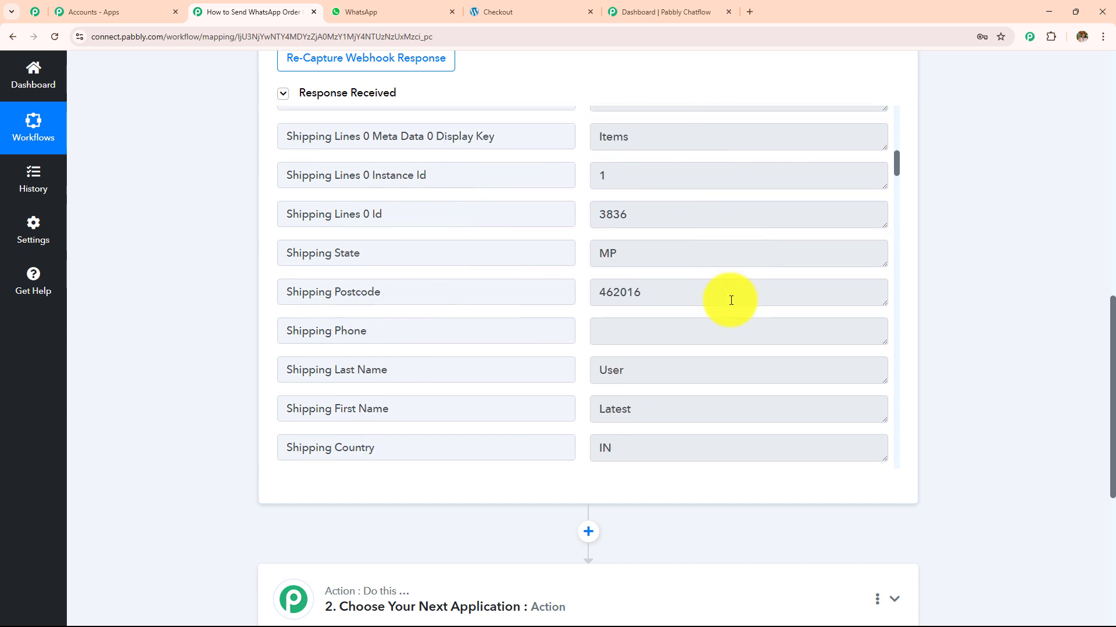
- Check the captured shipping last name, company and city, then scan the remaining Response B fields
left_click_drag(654, 242, 518, 239)
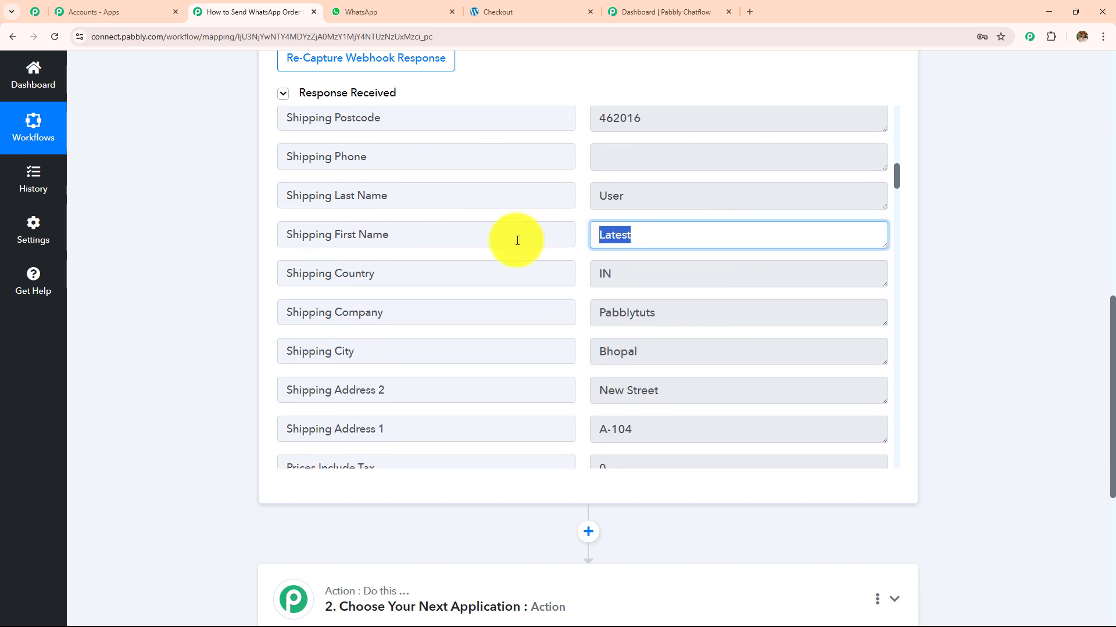
double_click(653, 199)
scroll(677, 265, "down", 2)
left_click_drag(690, 197, 531, 215)
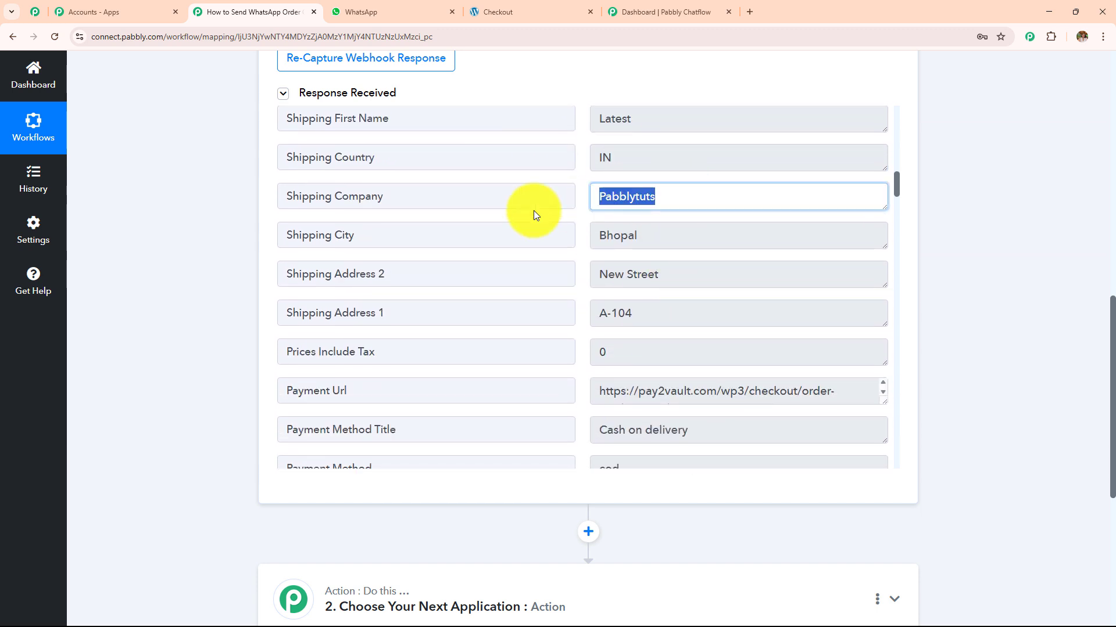
left_click_drag(630, 235, 499, 241)
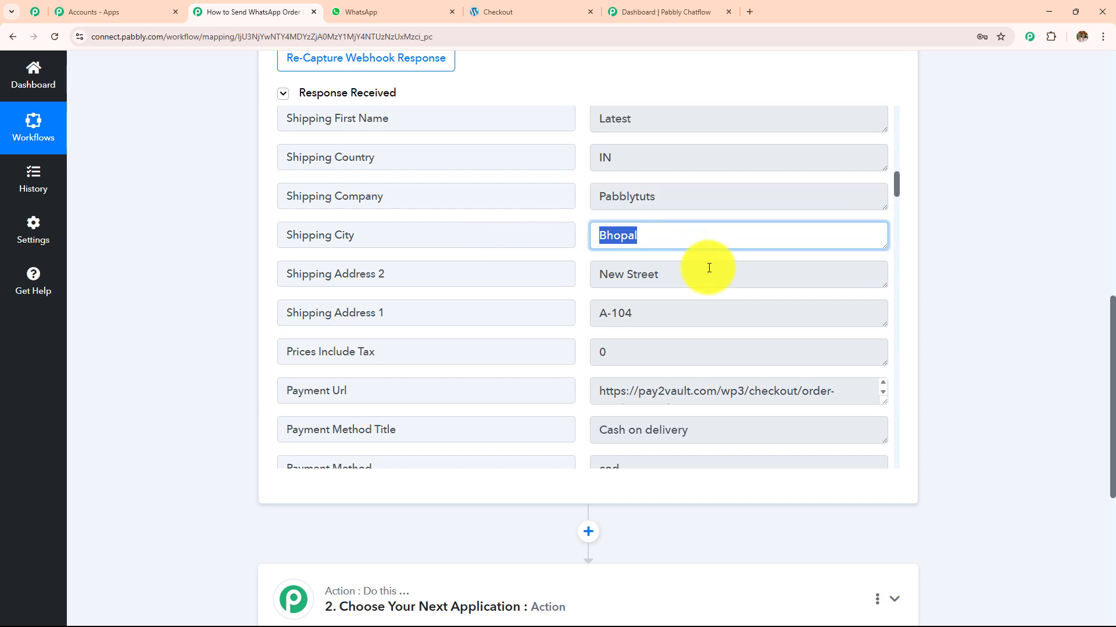
left_click_drag(671, 274, 511, 282)
scroll(677, 273, "down", 2)
scroll(674, 272, "down", 2)
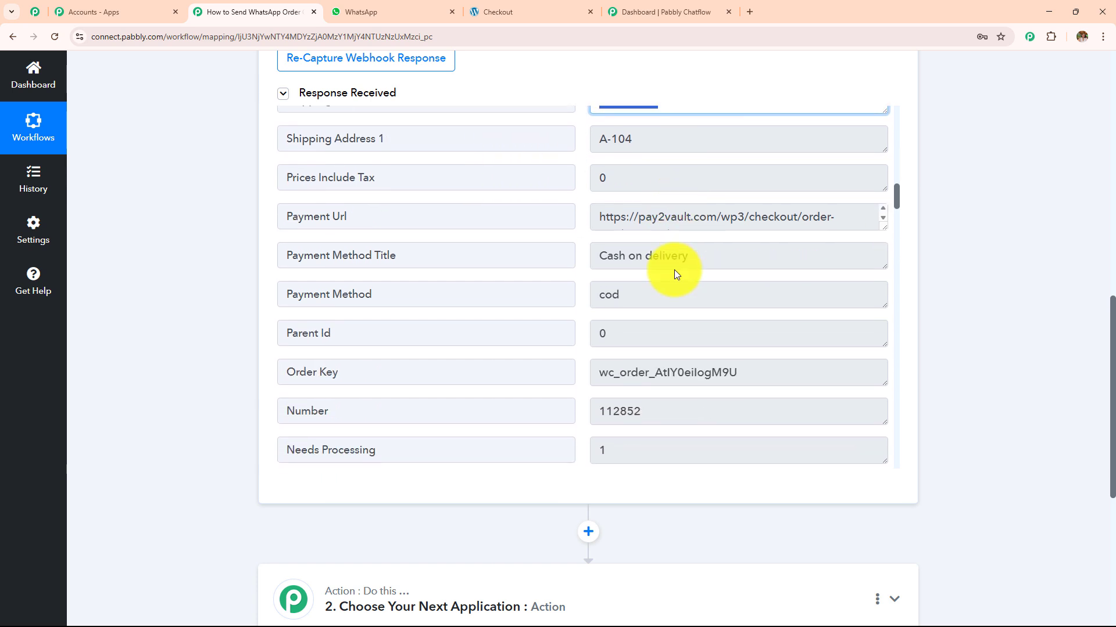
scroll(651, 299, "down", 3)
scroll(641, 314, "down", 10)
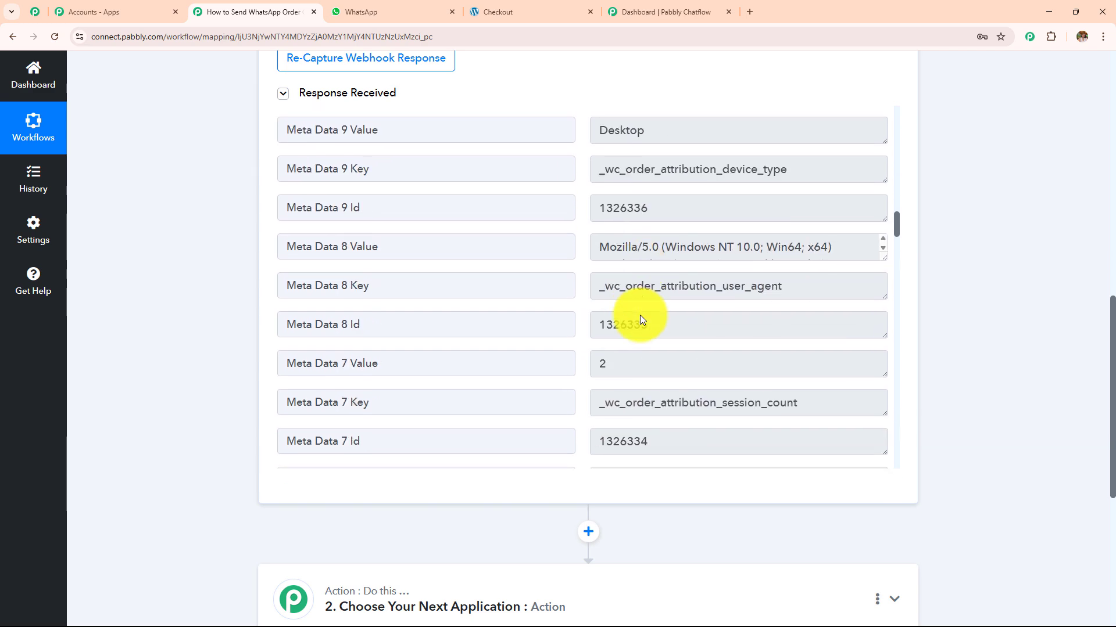
scroll(640, 315, "down", 9)
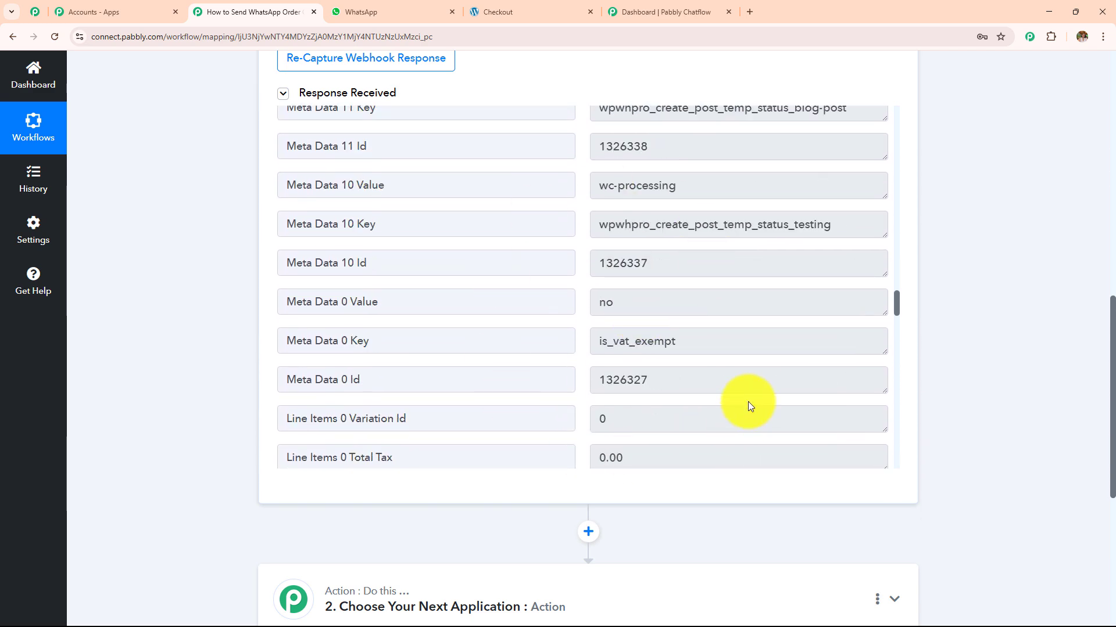
scroll(748, 402, "down", 1)
scroll(747, 402, "down", 8)
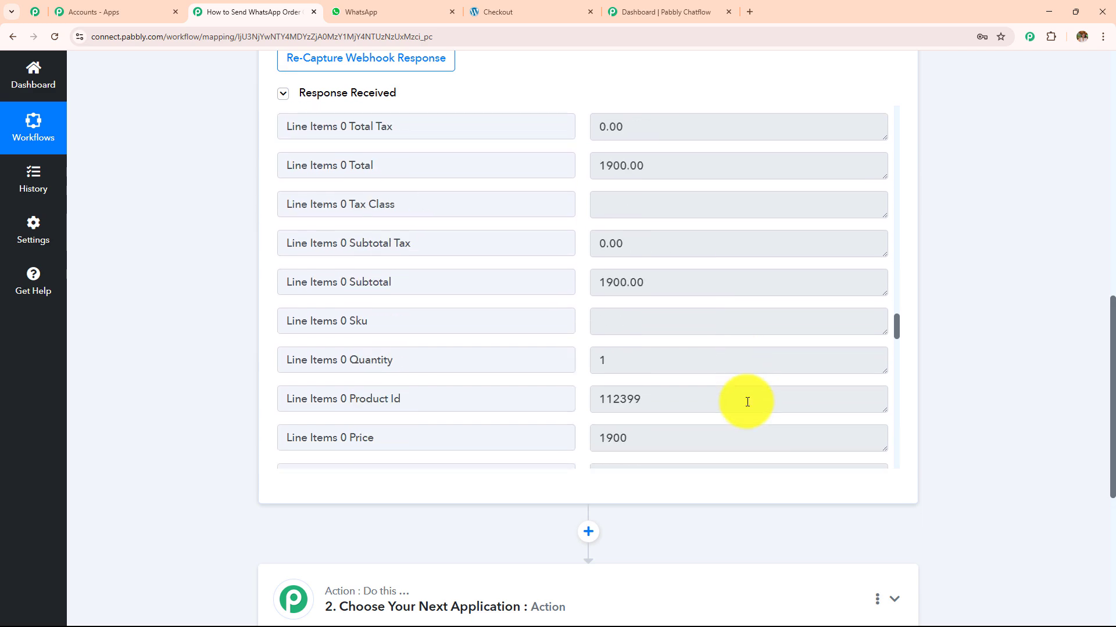
scroll(746, 402, "down", 3)
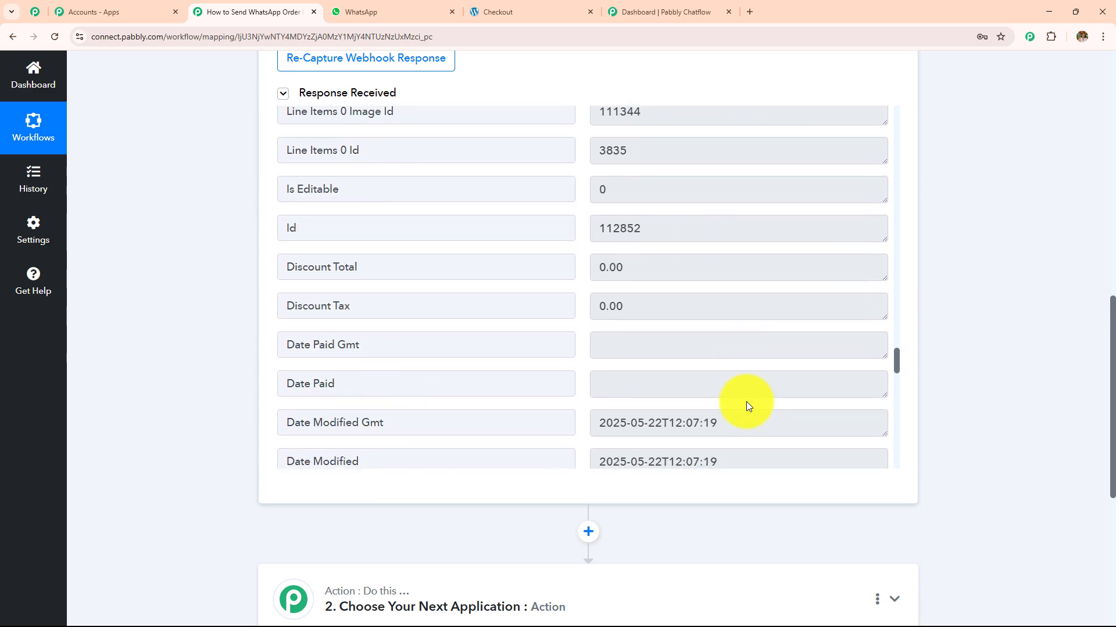
scroll(746, 402, "up", 2)
scroll(217, 312, "up", 8)
scroll(217, 312, "up", 3)
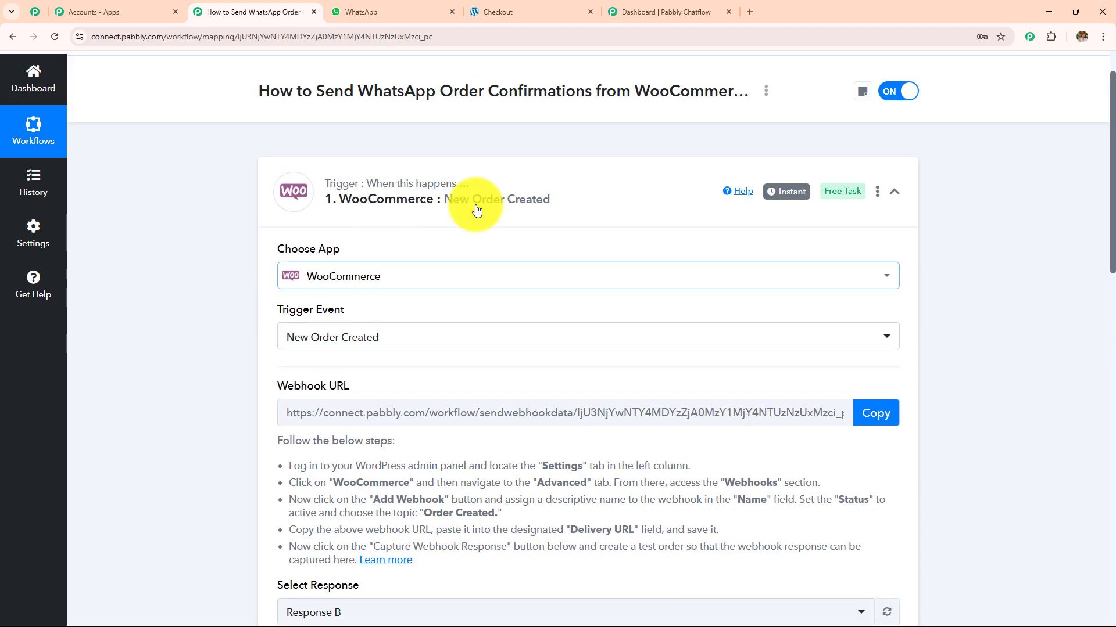
- Collapse the WooCommerce trigger and set the action to Pabbly Chatflow with Send Template Message (Legacy)
left_click(455, 224)
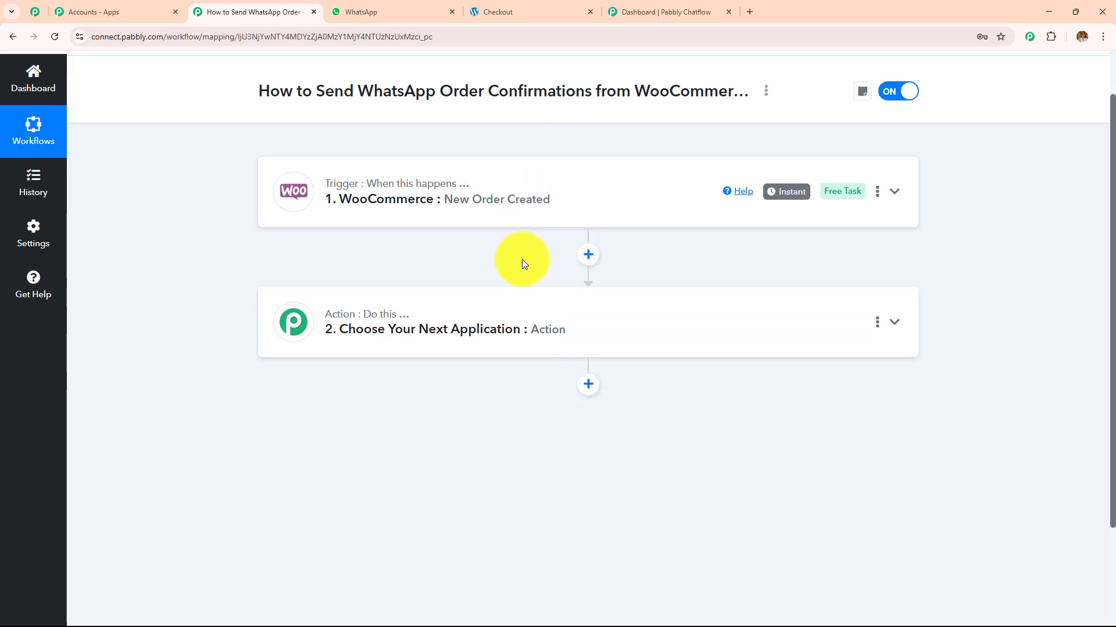
scroll(523, 261, "up", 1)
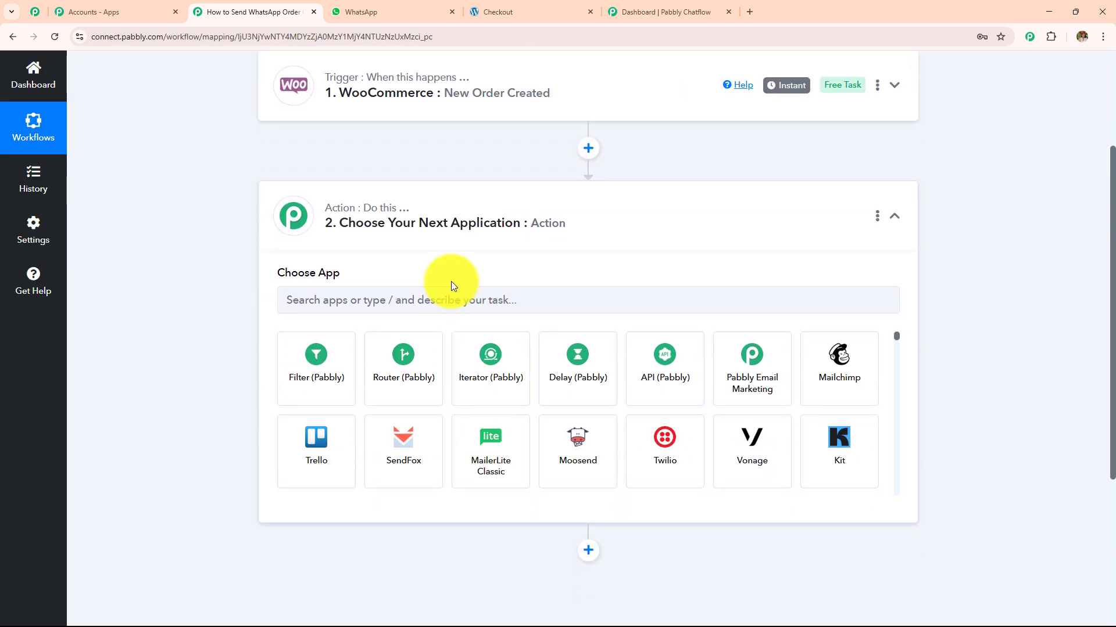
left_click(451, 301)
type("P")
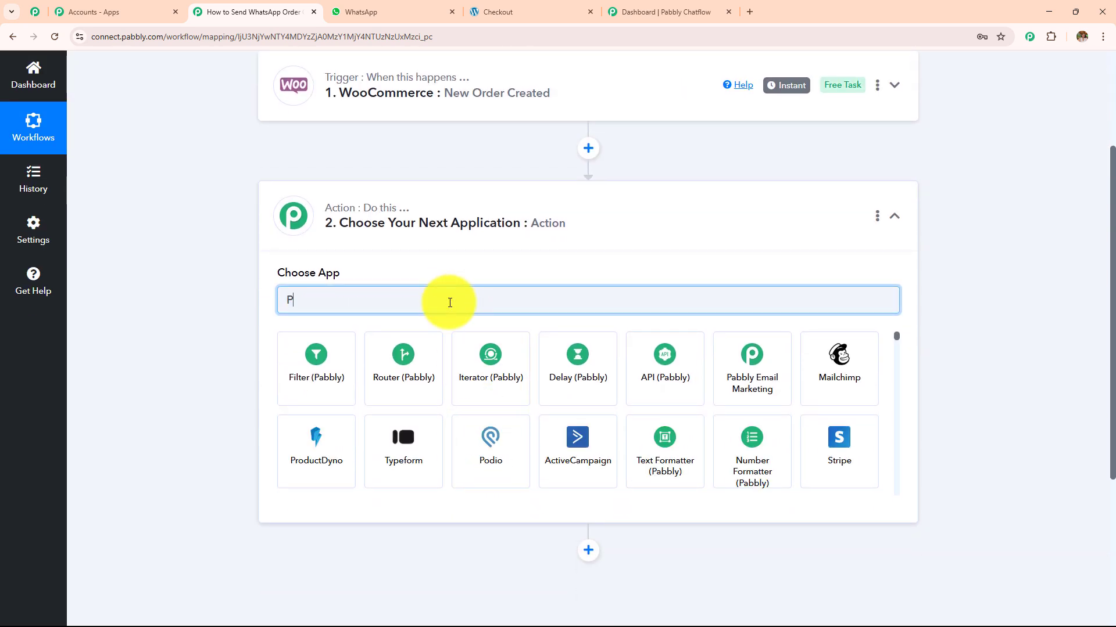
type("abbly Ch")
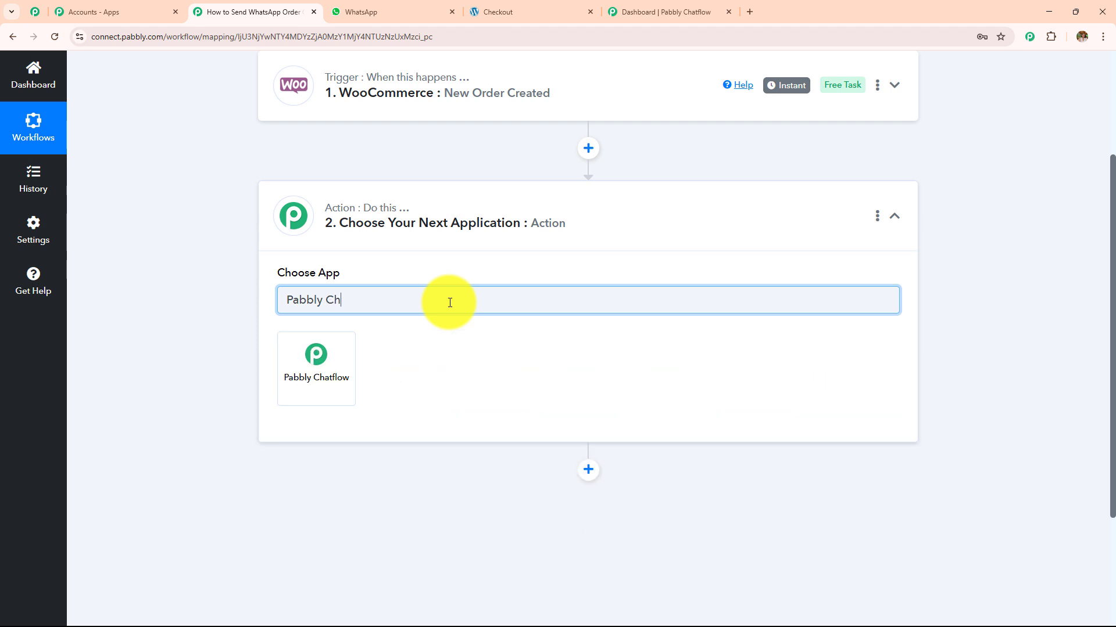
left_click(333, 367)
left_click(336, 369)
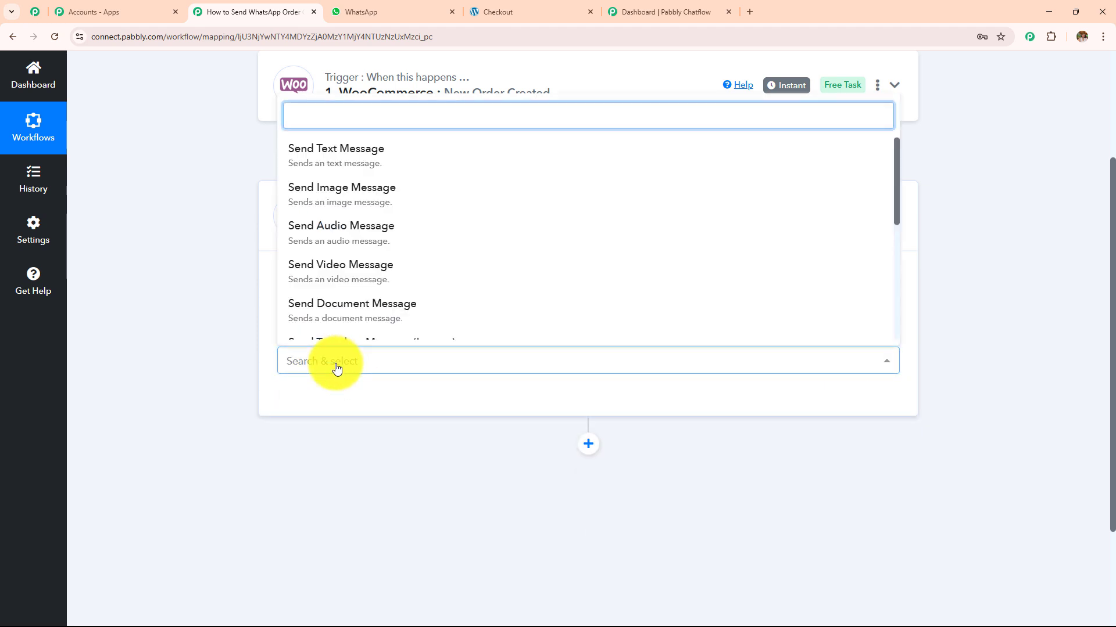
type("te")
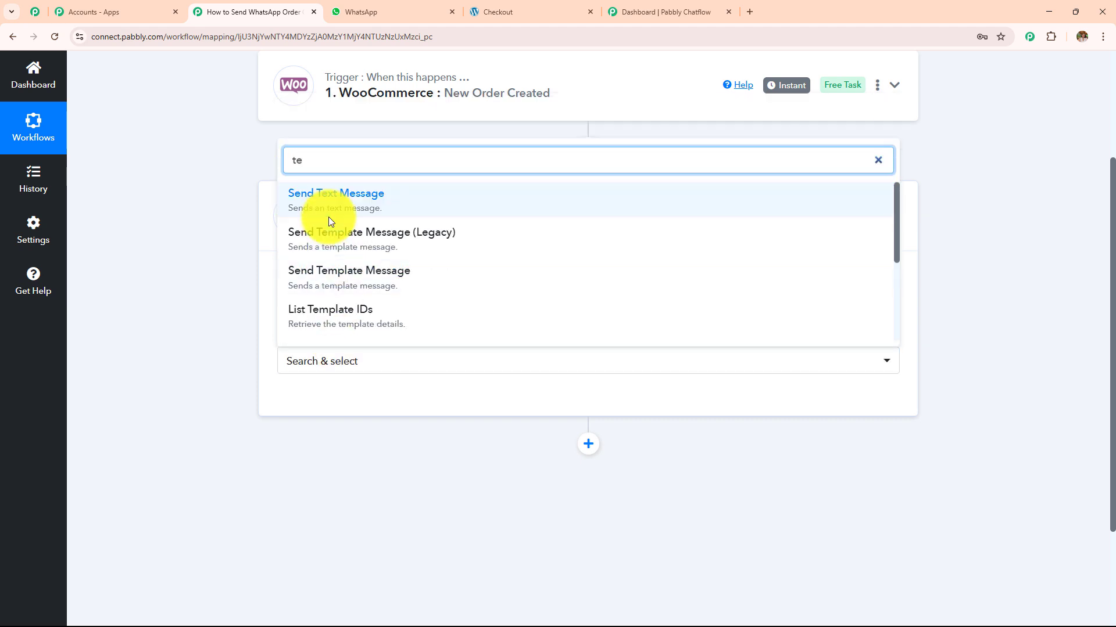
left_click(331, 248)
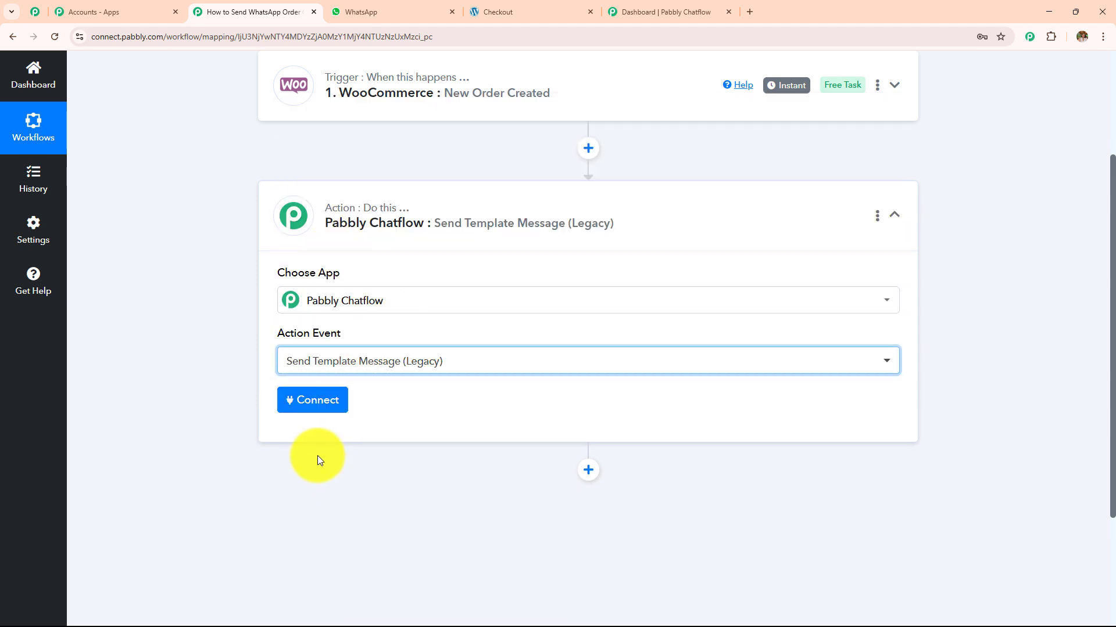
- Add a new Chatflow connection, Pabbly Chatflow #36, and read the Token field's help text
left_click(324, 406)
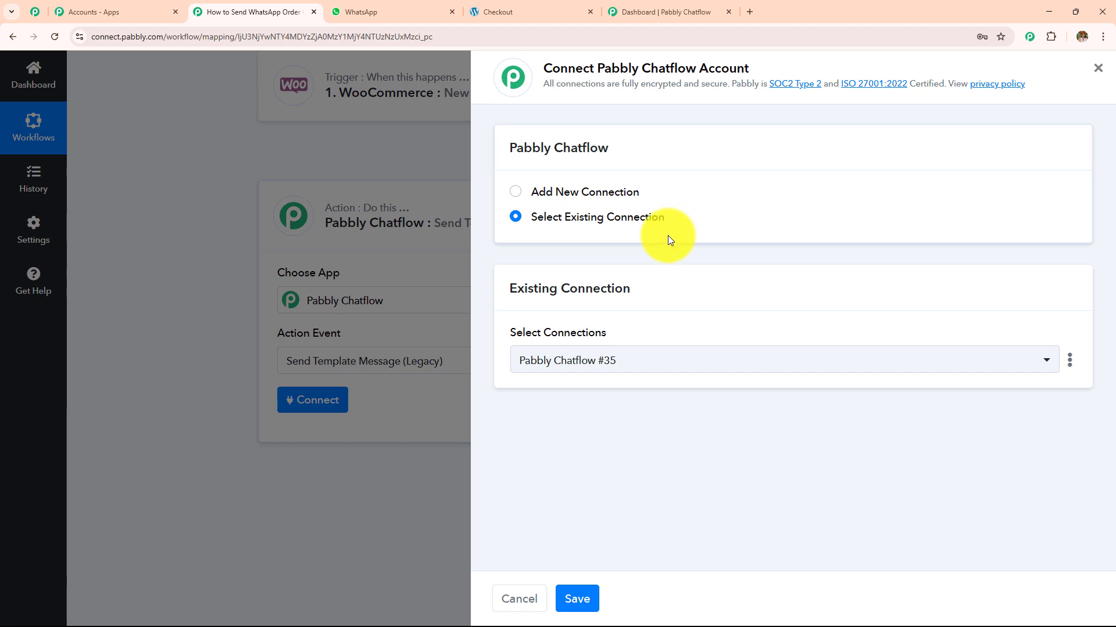
left_click(516, 193)
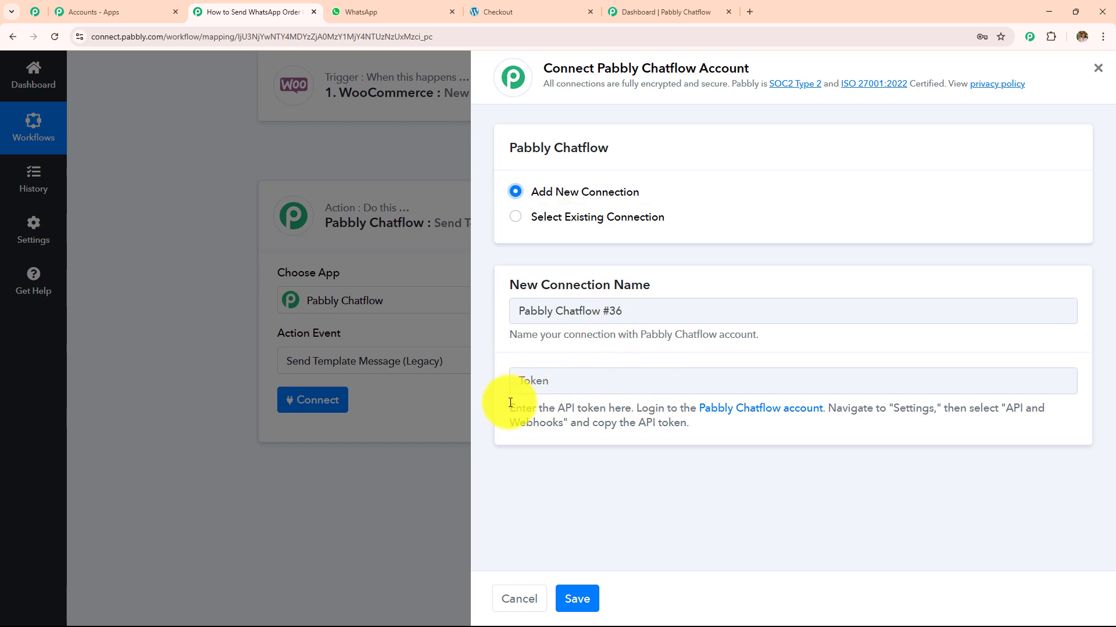
left_click_drag(510, 403, 727, 439)
left_click(732, 434)
left_click_drag(511, 405, 772, 455)
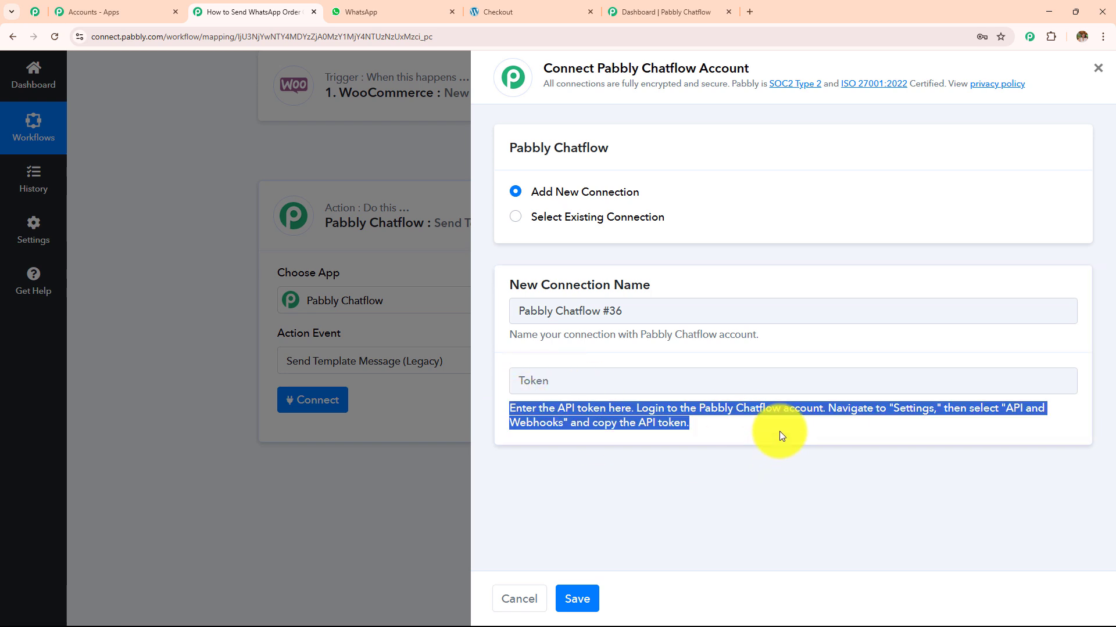
left_click(779, 431)
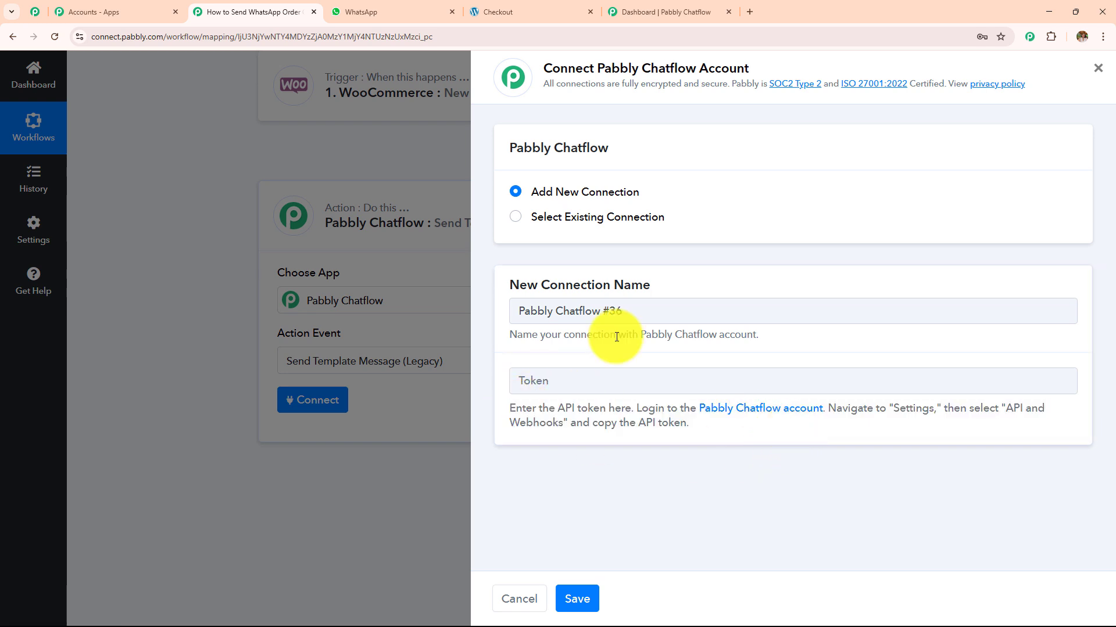
- Look up the API token on Pabbly Chatflow's Settings > API & Webhooks page, then return to Pabbly Connect
left_click(665, 12)
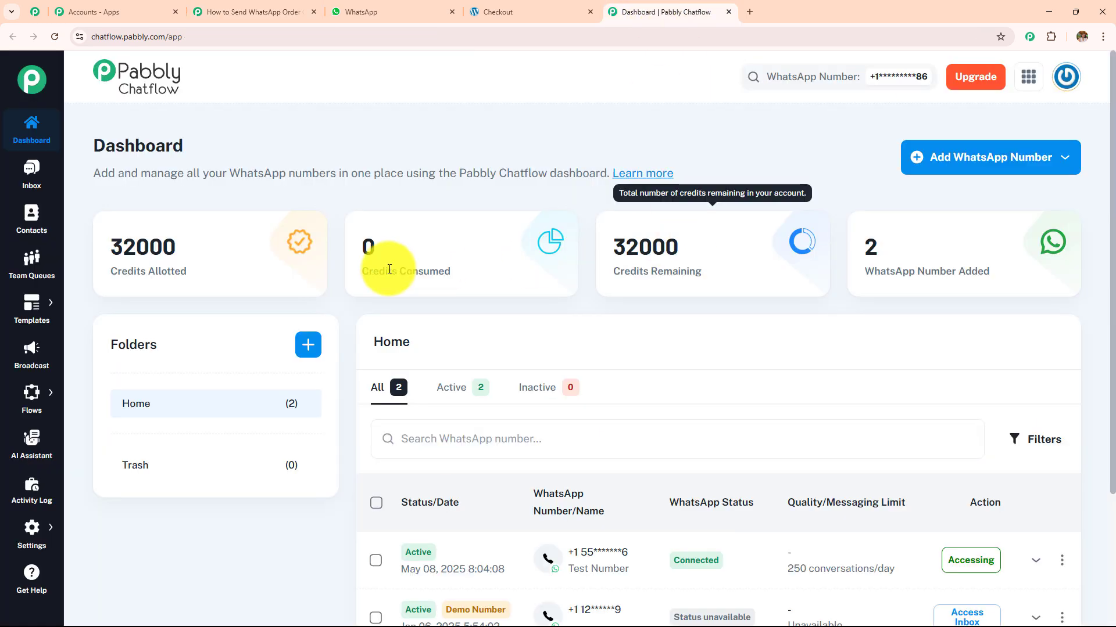
mouse_move(22, 549)
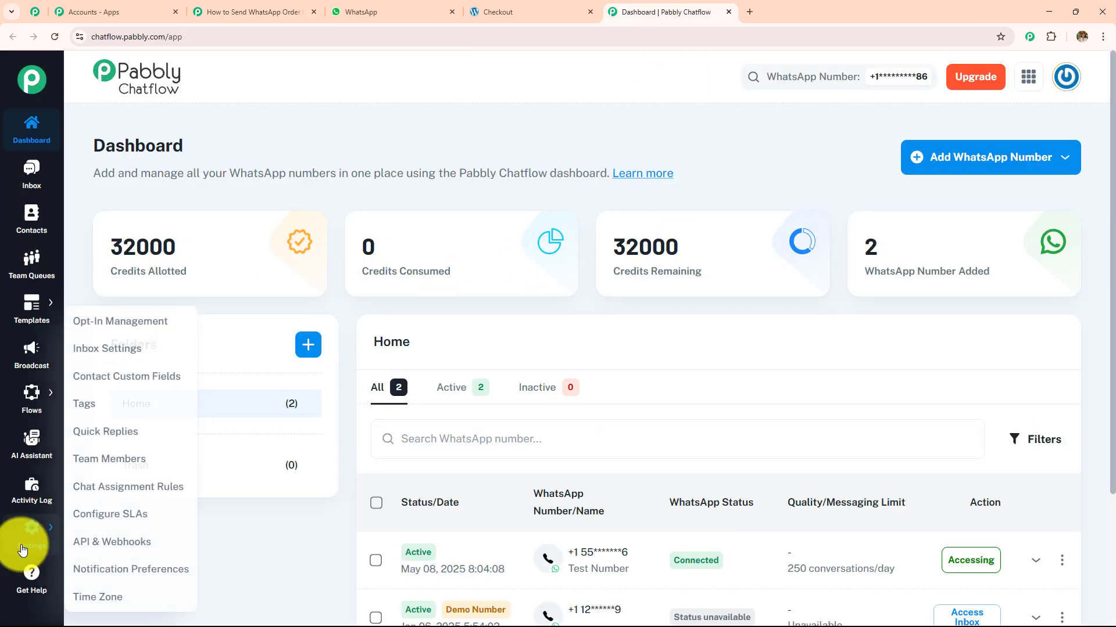
left_click(93, 543)
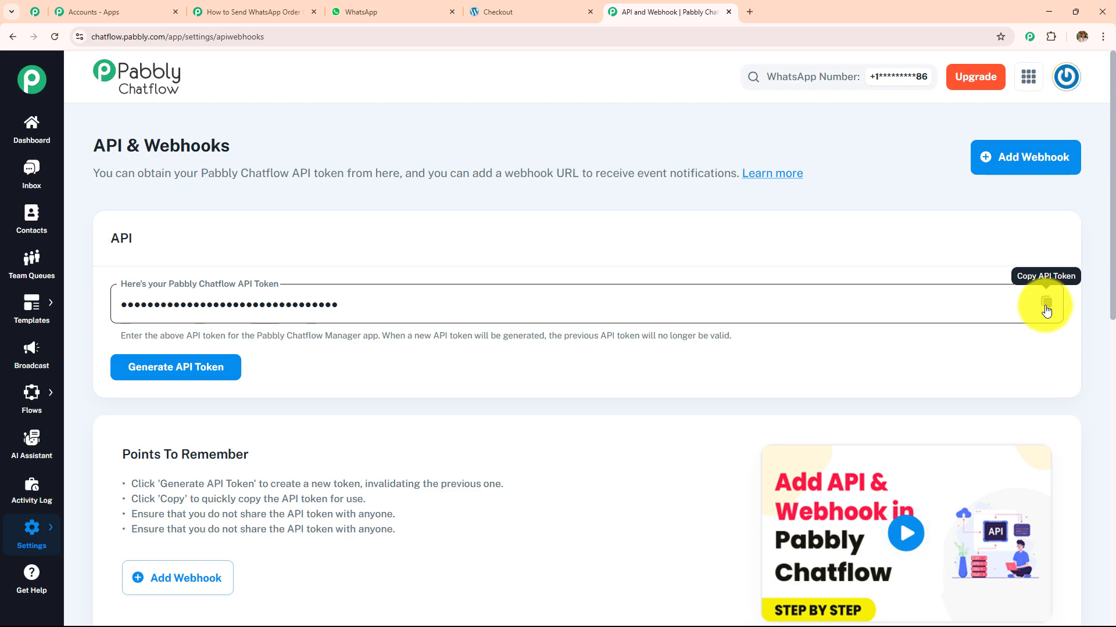
left_click(273, 11)
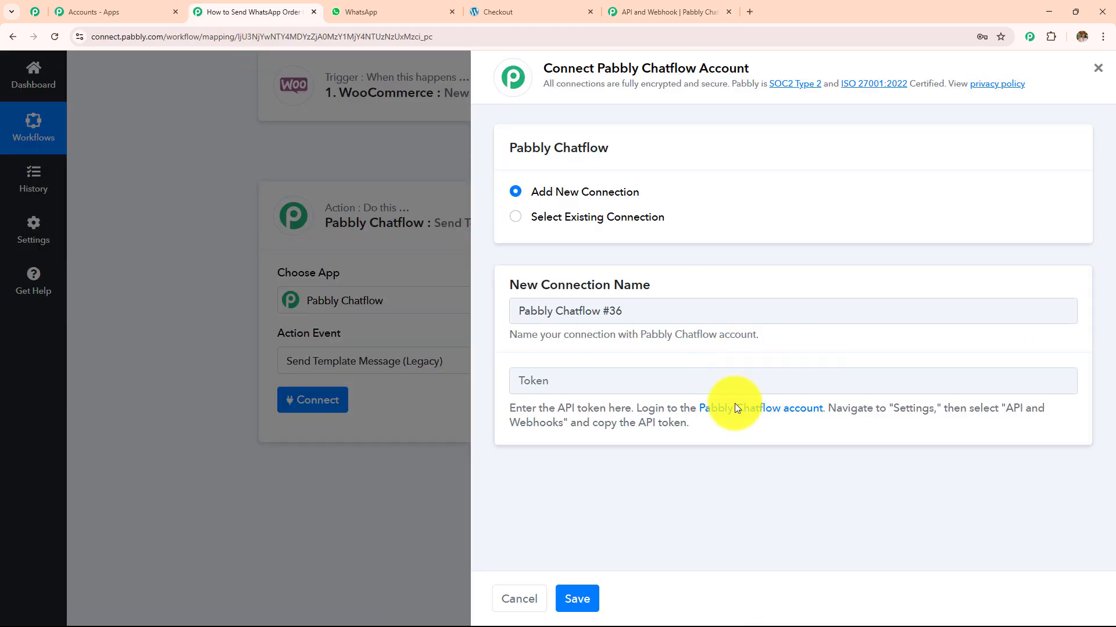
- Save the action with the existing Pabbly Chatflow #35 connection and review the imagetemplate fields revealed
left_click(514, 218)
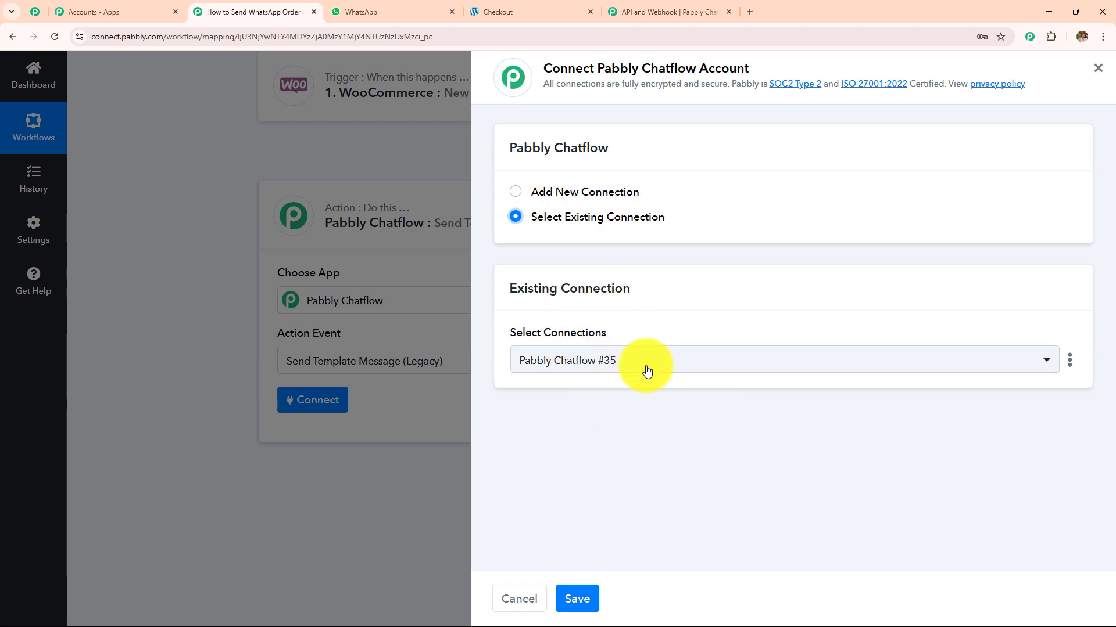
left_click(575, 598)
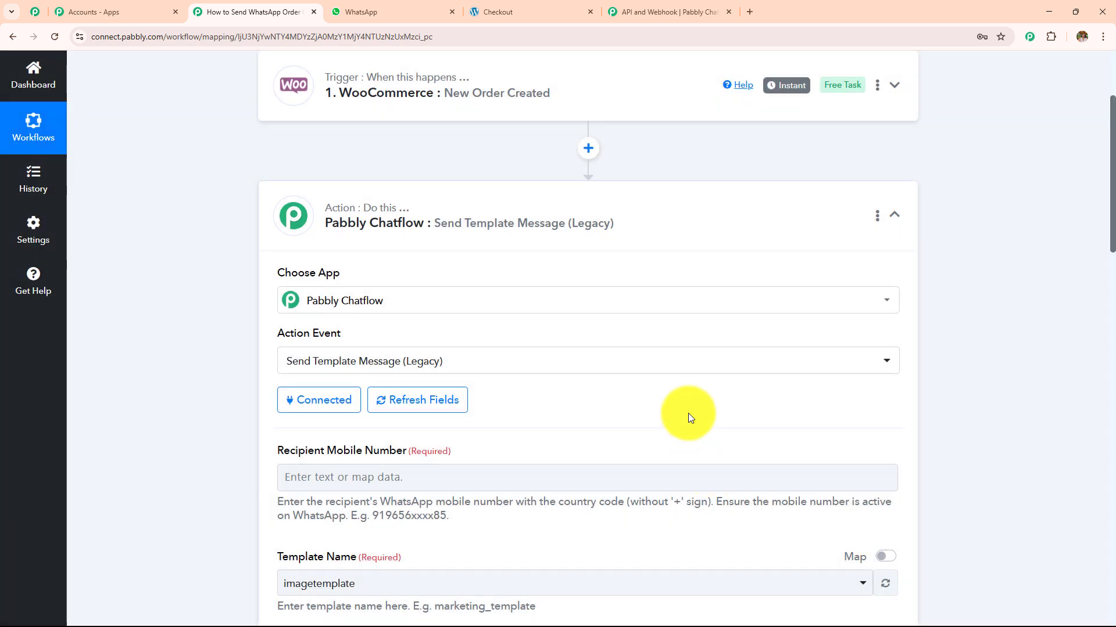
scroll(583, 340, "down", 9)
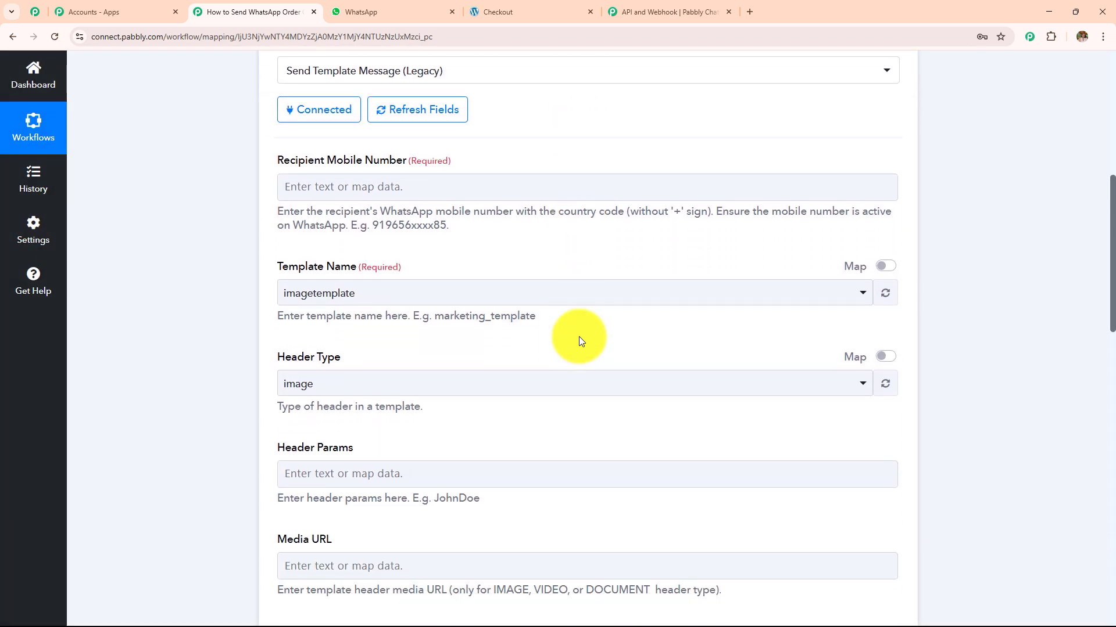
scroll(579, 336, "down", 10)
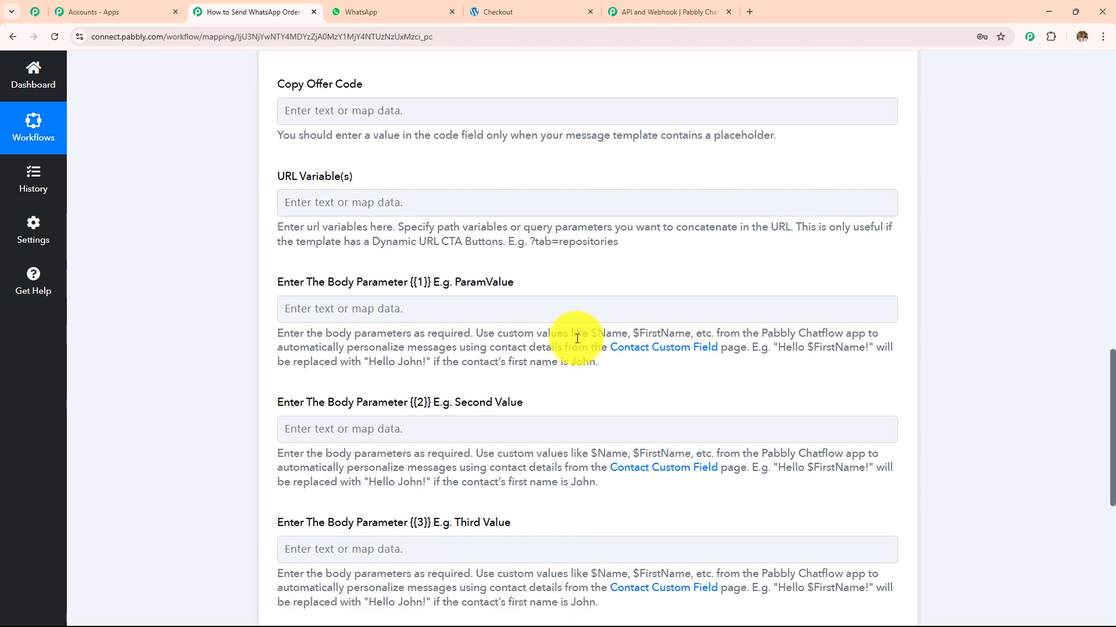
scroll(566, 356, "up", 18)
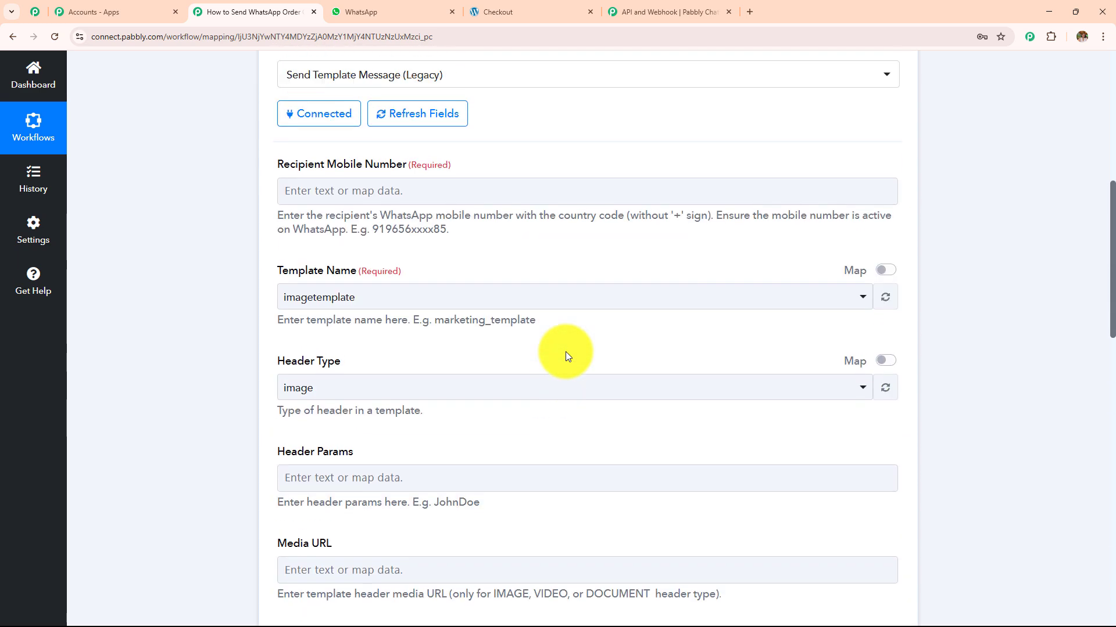
- Map the WooCommerce order's Billing Phone into the Recipient Mobile Number field
left_click(391, 257)
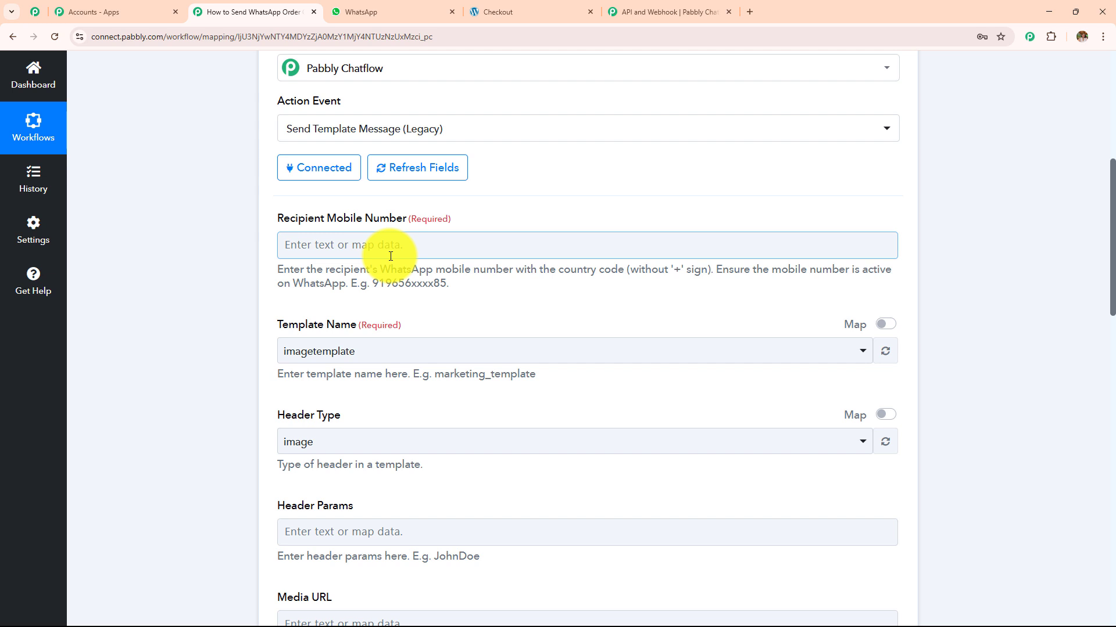
left_click(398, 246)
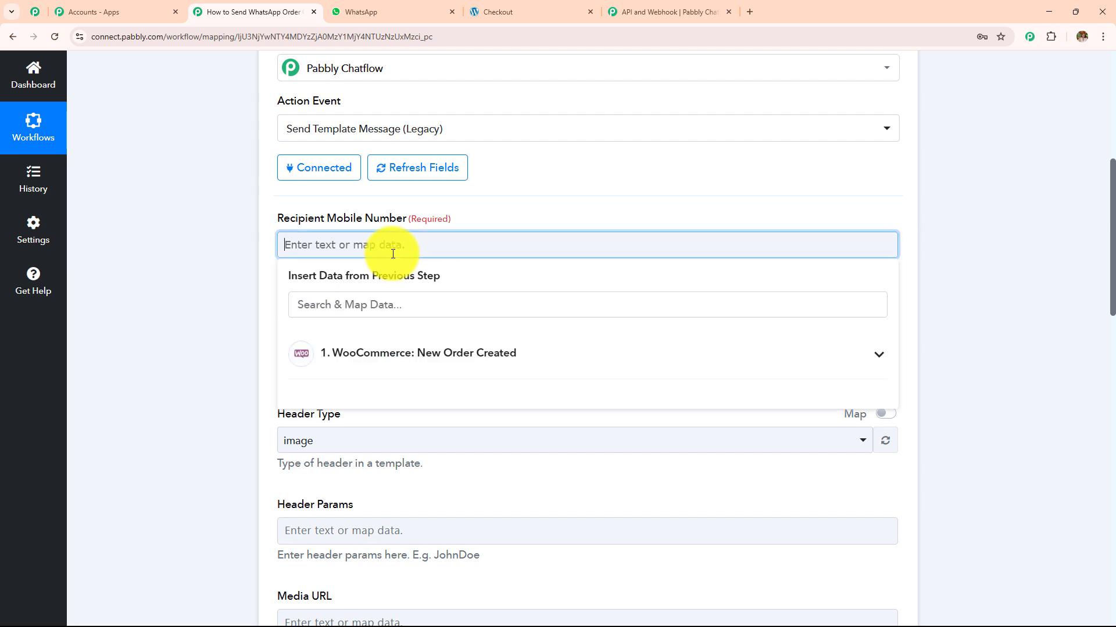
left_click(418, 352)
left_click(393, 309)
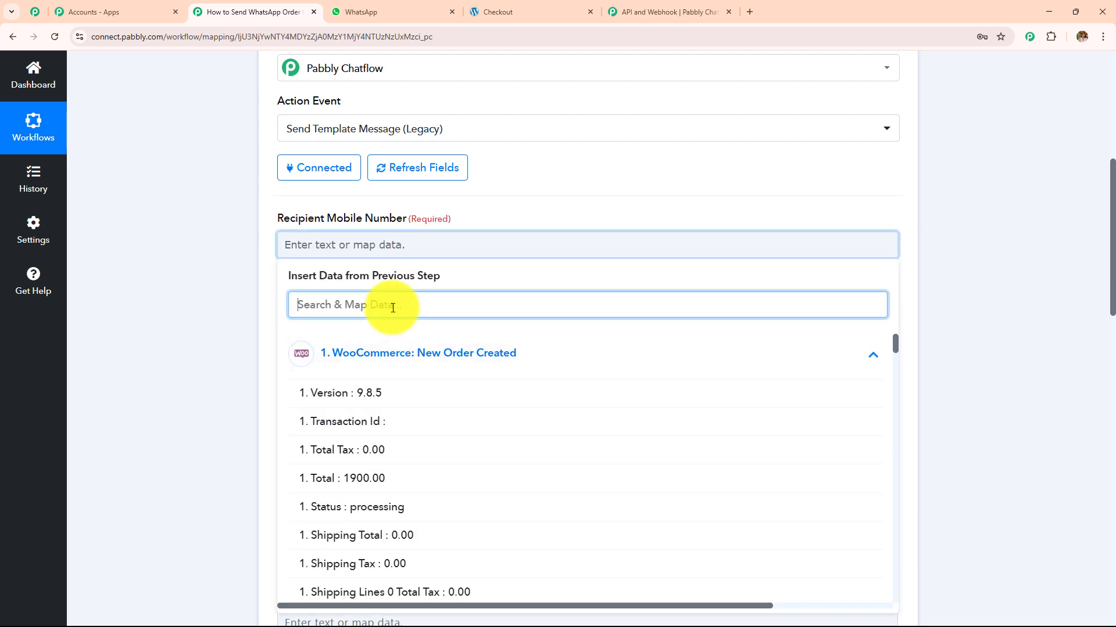
type("ph")
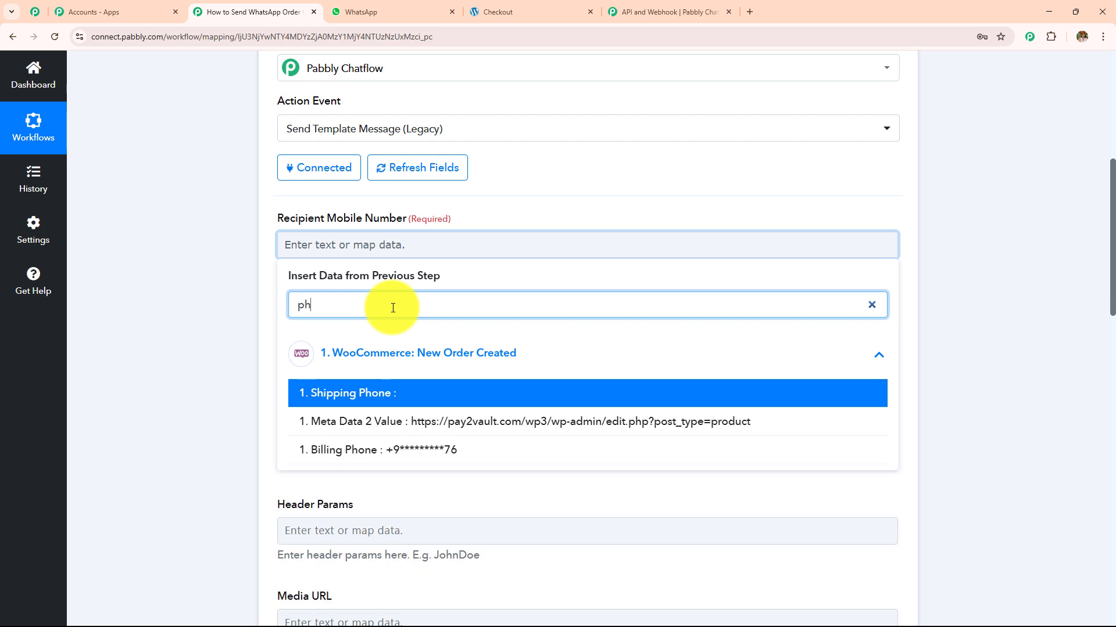
left_click(402, 451)
left_click(243, 348)
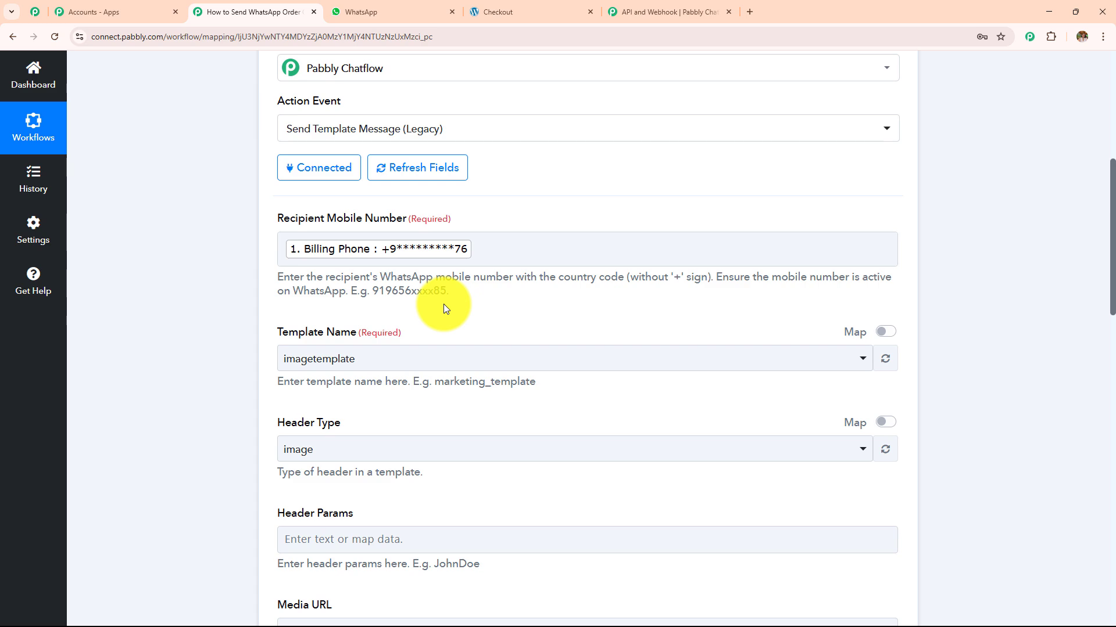
- Check the template list, keep imagetemplate as Template Name, and bring up the Pabbly Chatflow dashboard
scroll(488, 244, "up", 5)
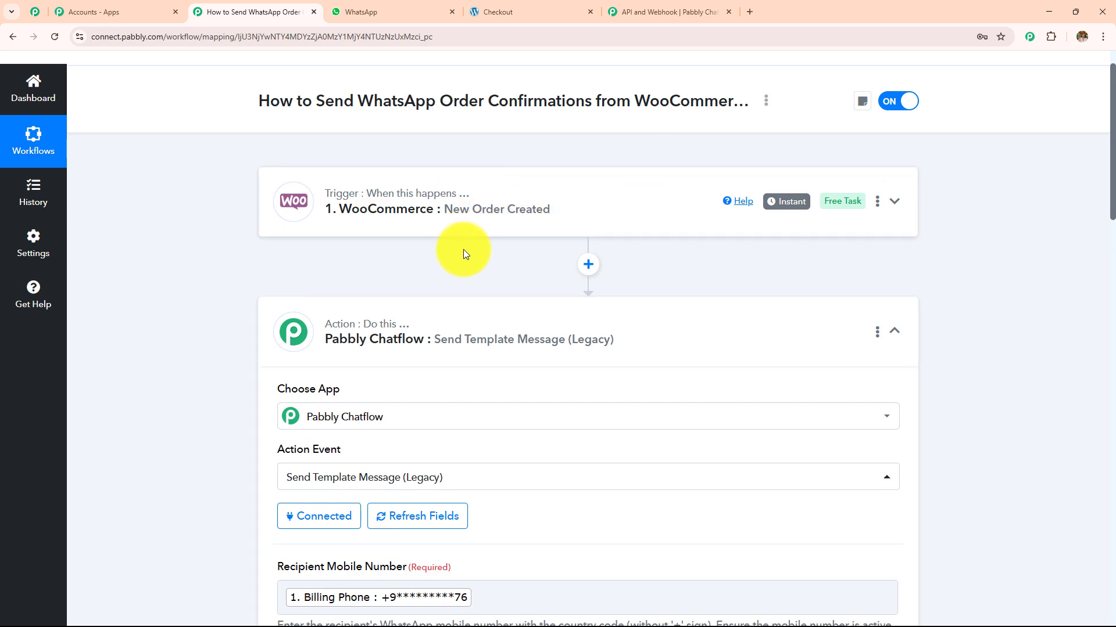
scroll(464, 250, "down", 7)
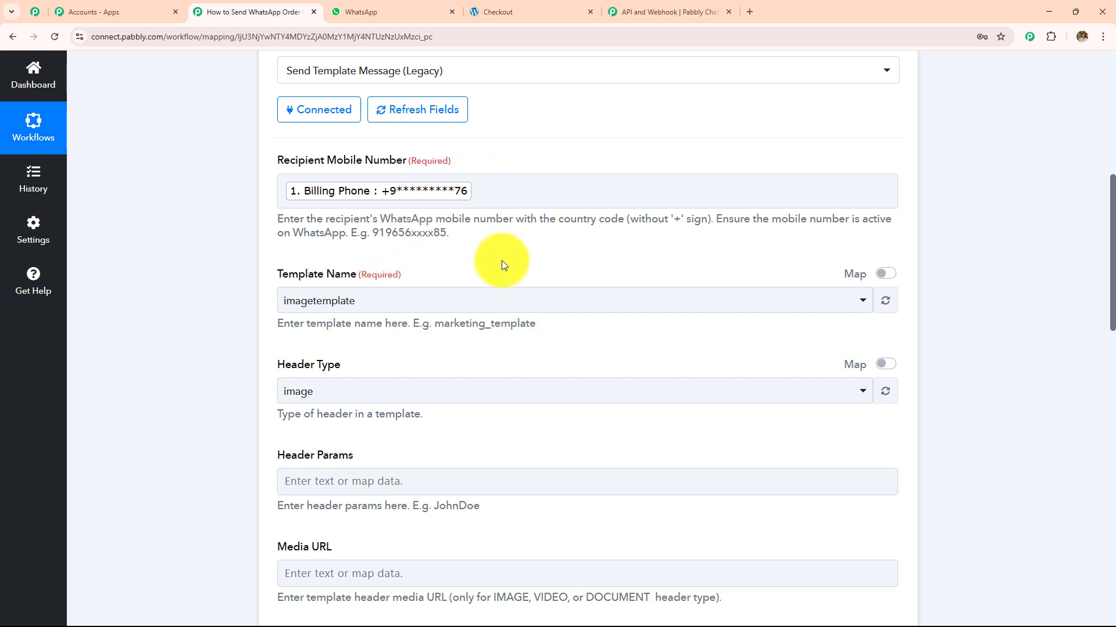
scroll(500, 262, "down", 2)
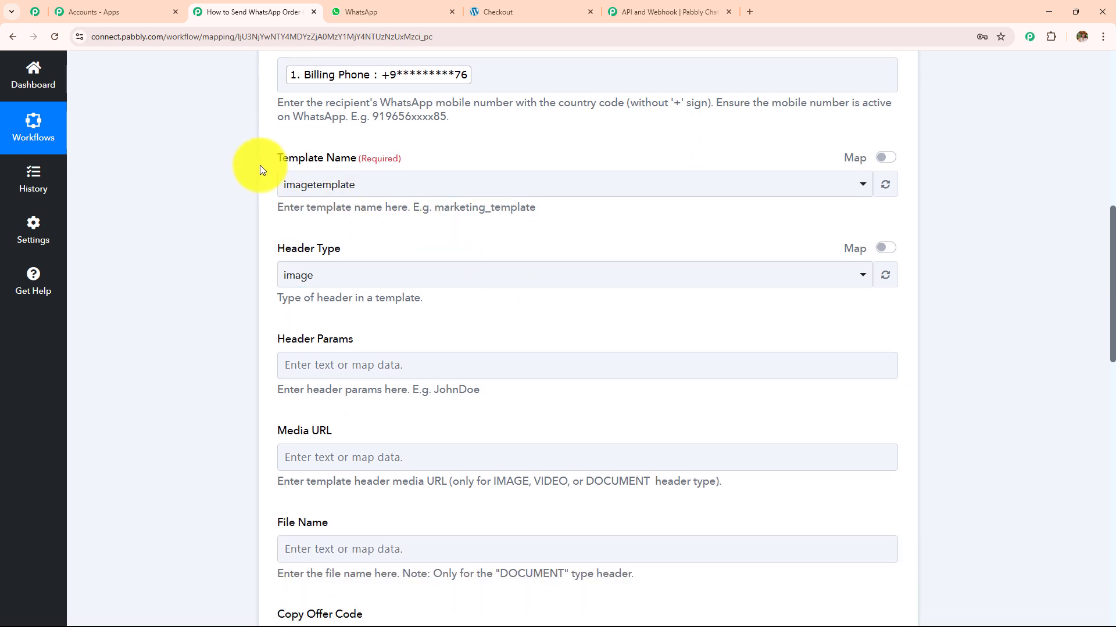
left_click_drag(257, 164, 495, 153)
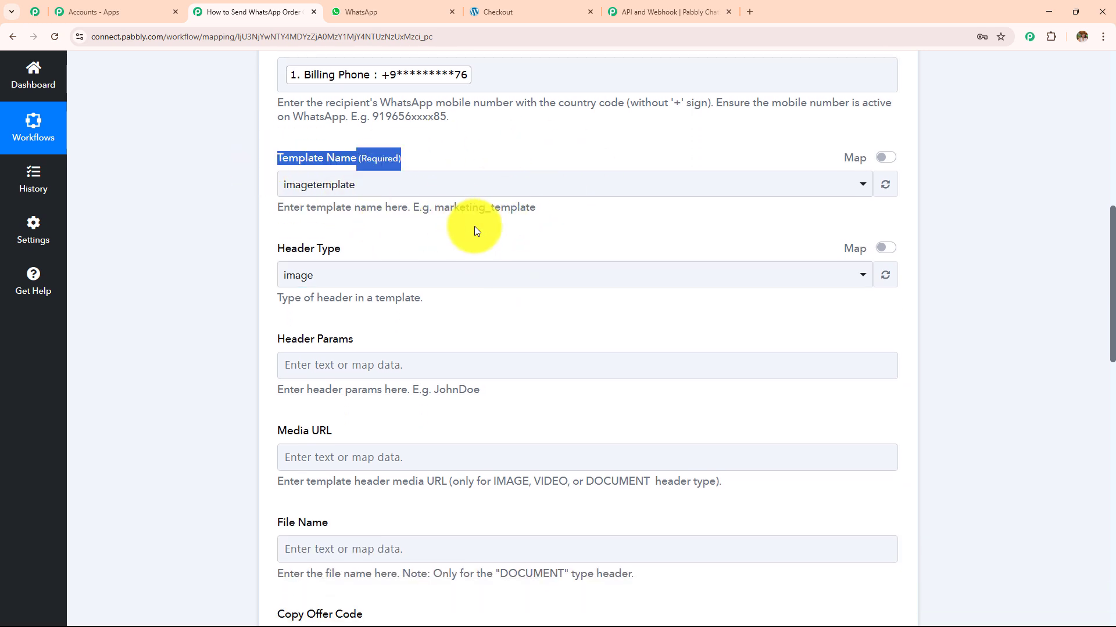
left_click(479, 183)
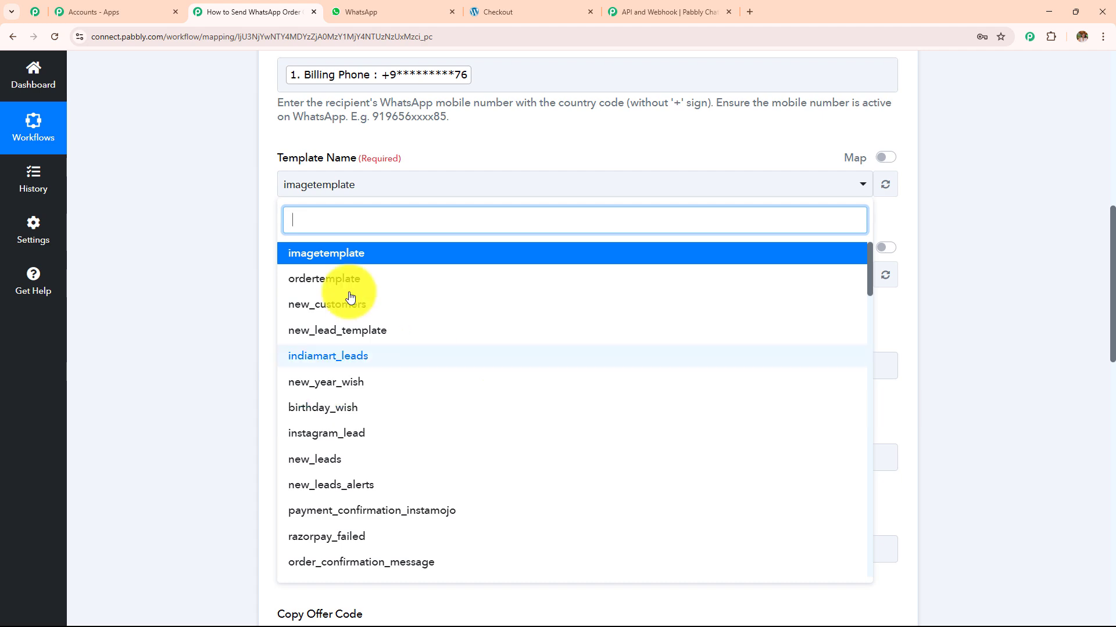
left_click(207, 229)
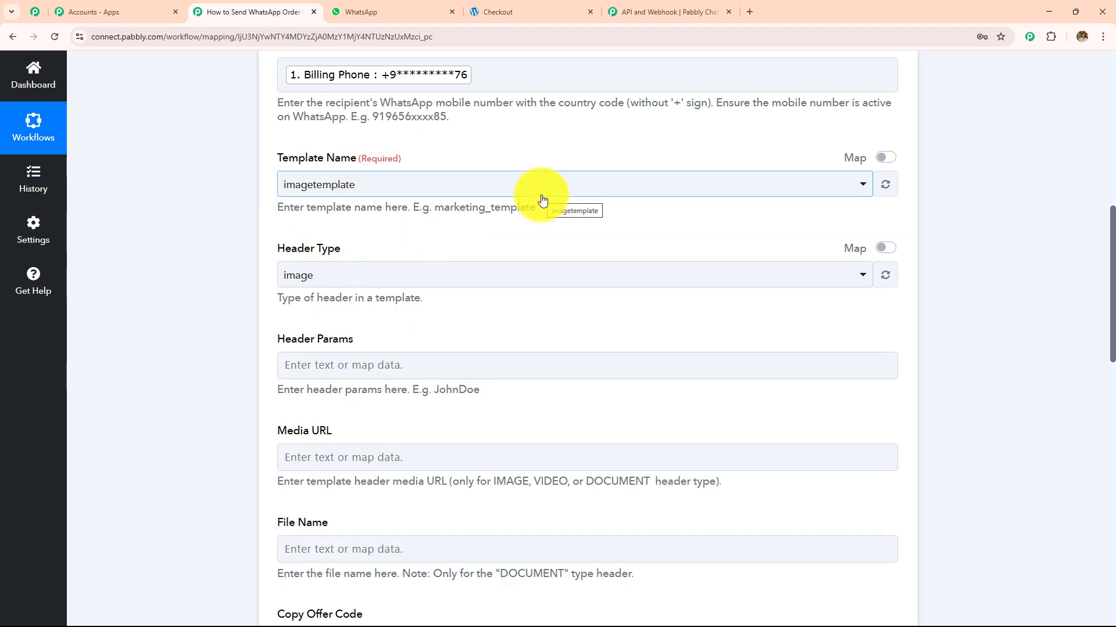
left_click(668, 11)
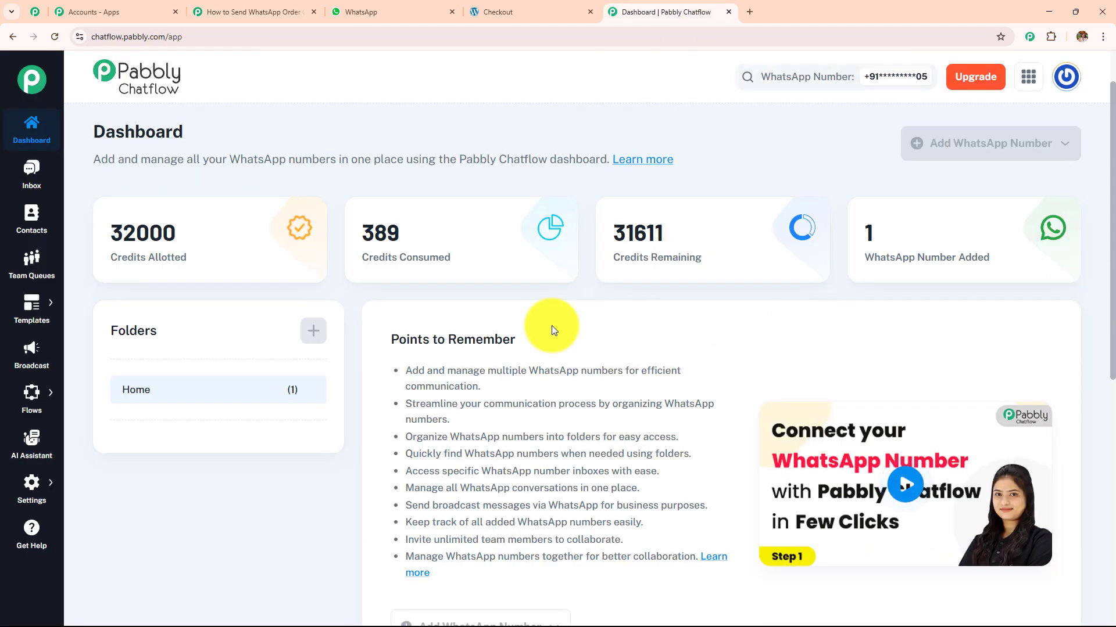
- Preview the woo_commerce template's order-thanks message with three variables in the Templates List
mouse_move(37, 299)
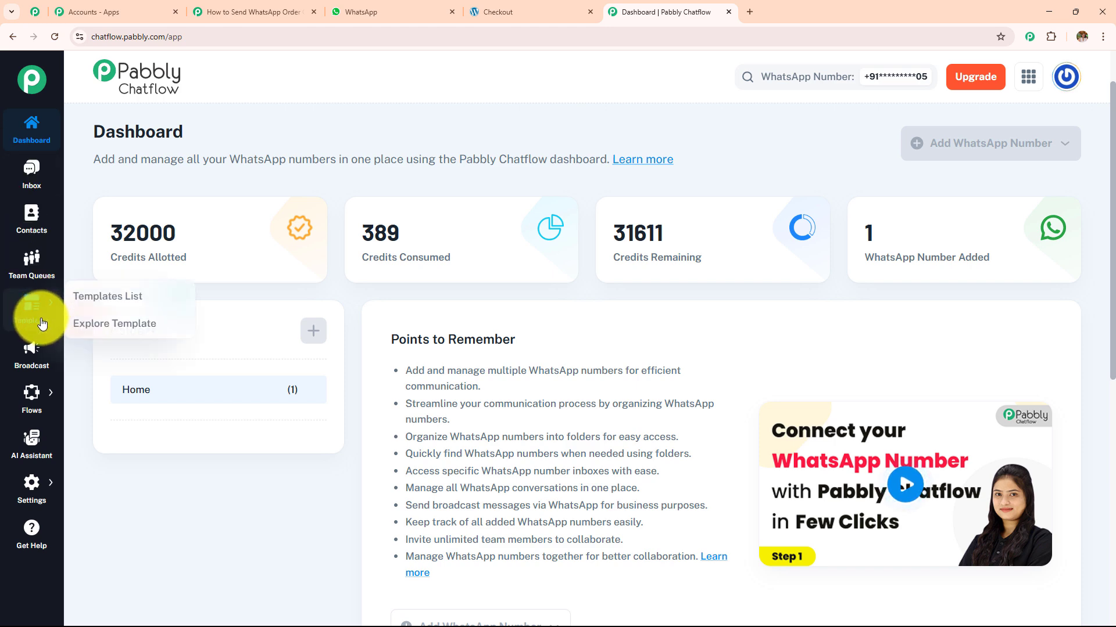
left_click(103, 307)
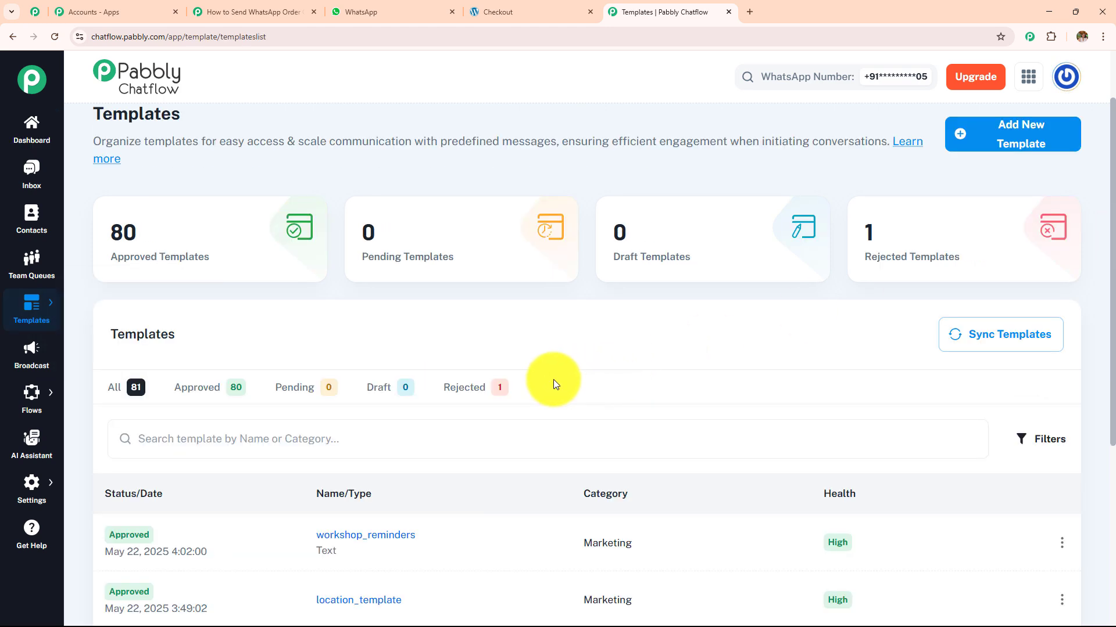
scroll(553, 378, "down", 4)
left_click(384, 417)
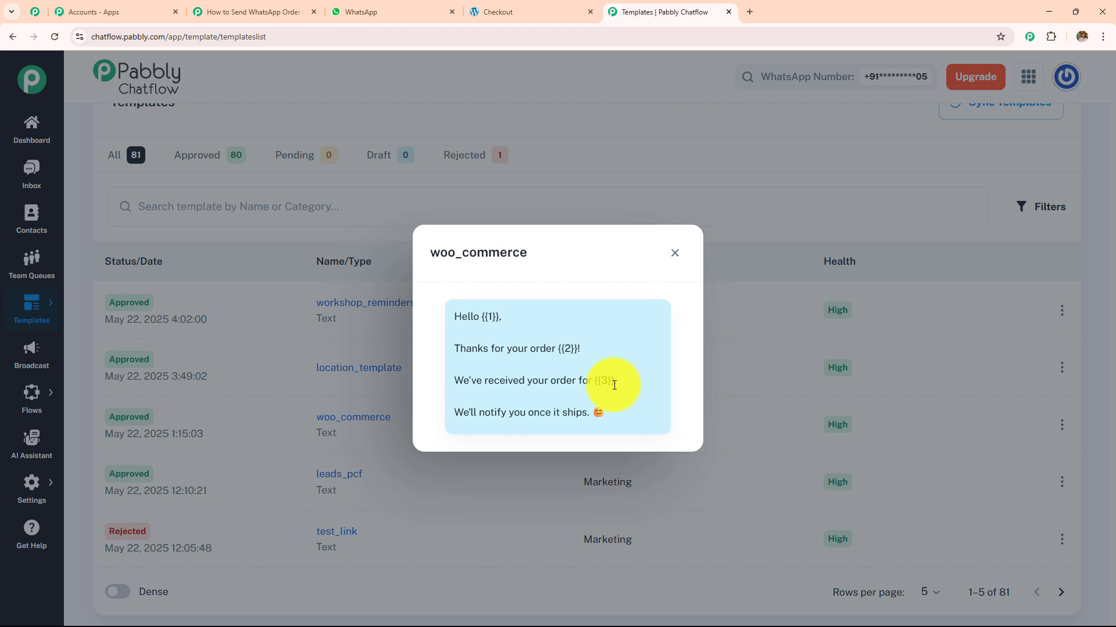
left_click(674, 254)
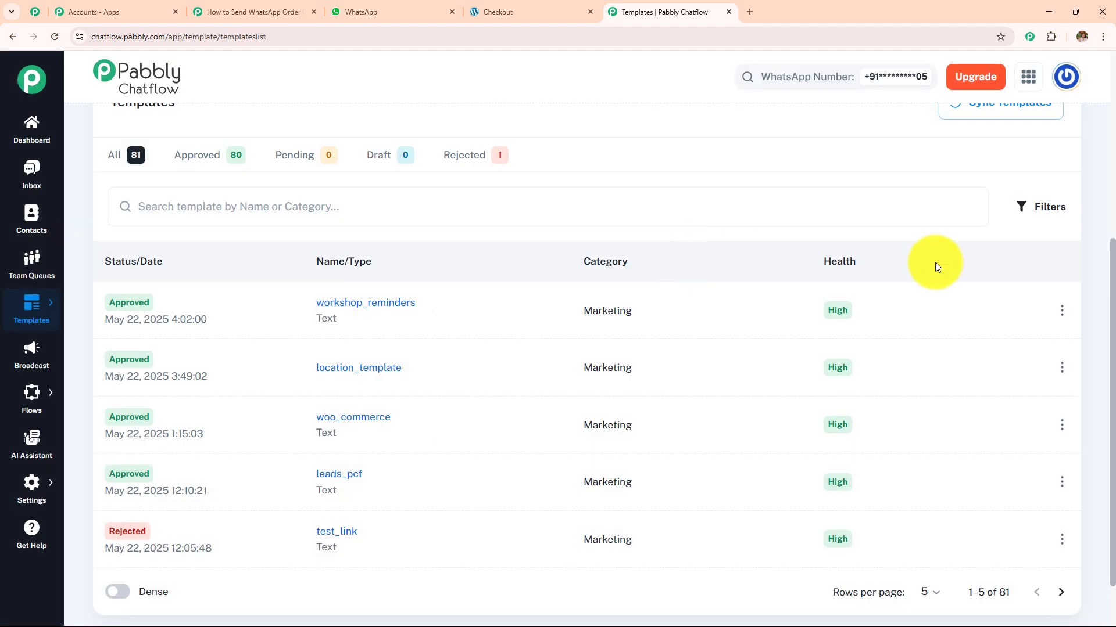
scroll(1107, 280, "up", 1)
left_click_drag(1107, 280, 1107, 158)
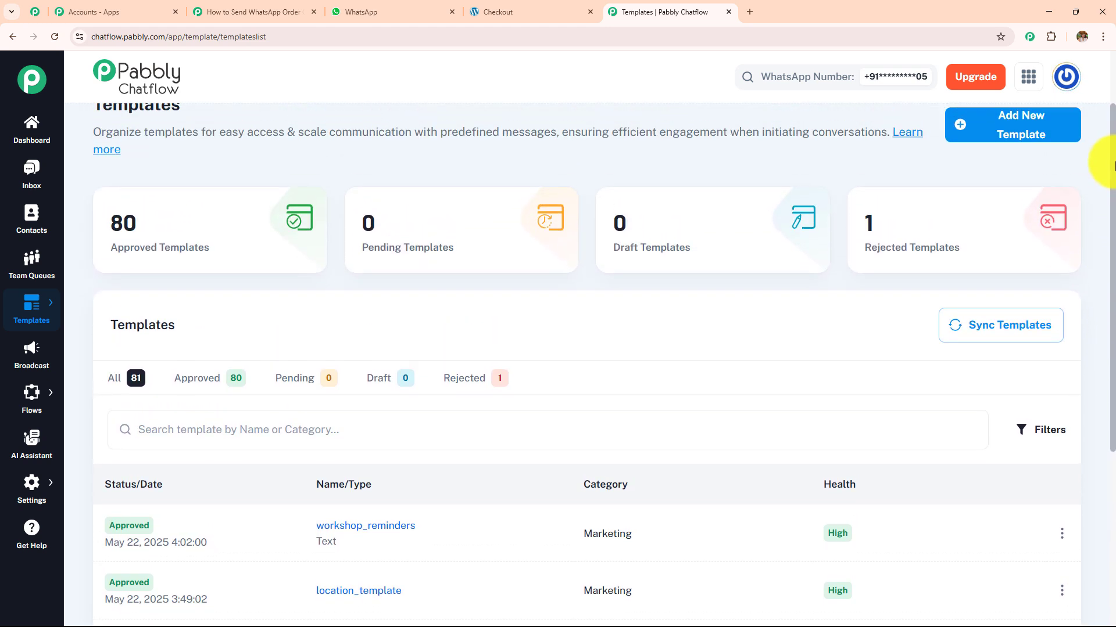
- Browse the Add New Template form's fields, then return to the Pabbly Connect workflow
left_click(1042, 133)
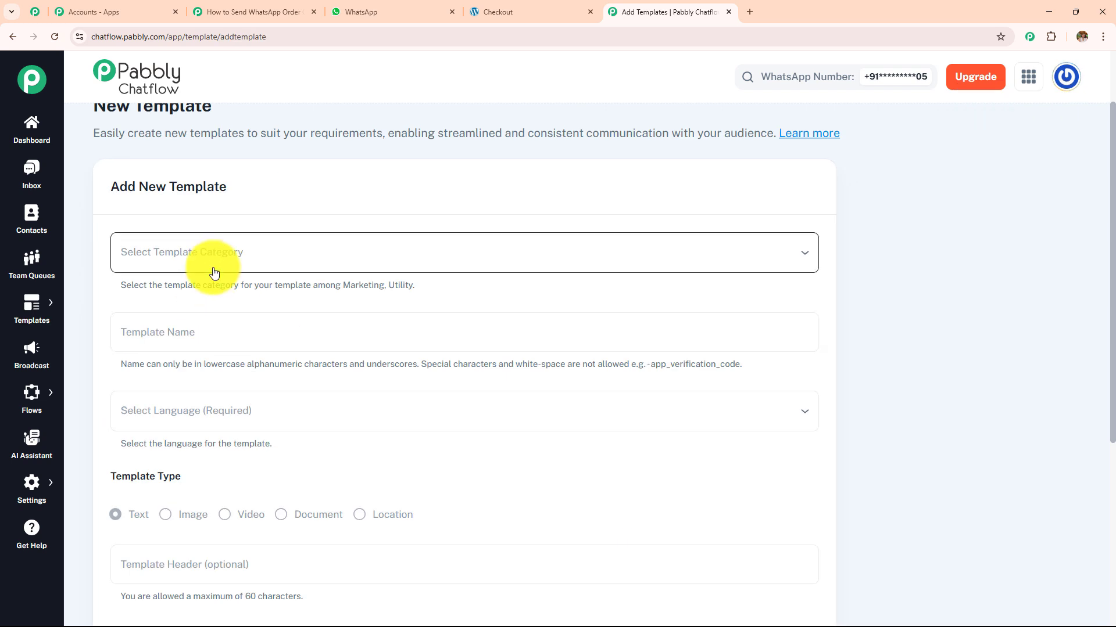
scroll(216, 261, "down", 2)
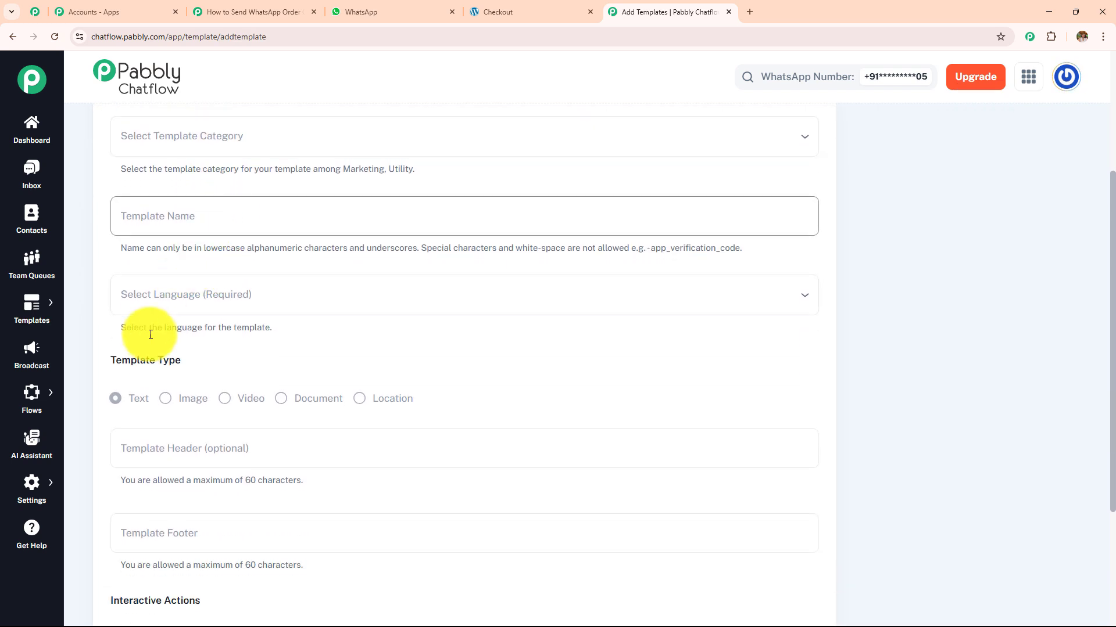
scroll(174, 286, "down", 2)
scroll(204, 291, "down", 1)
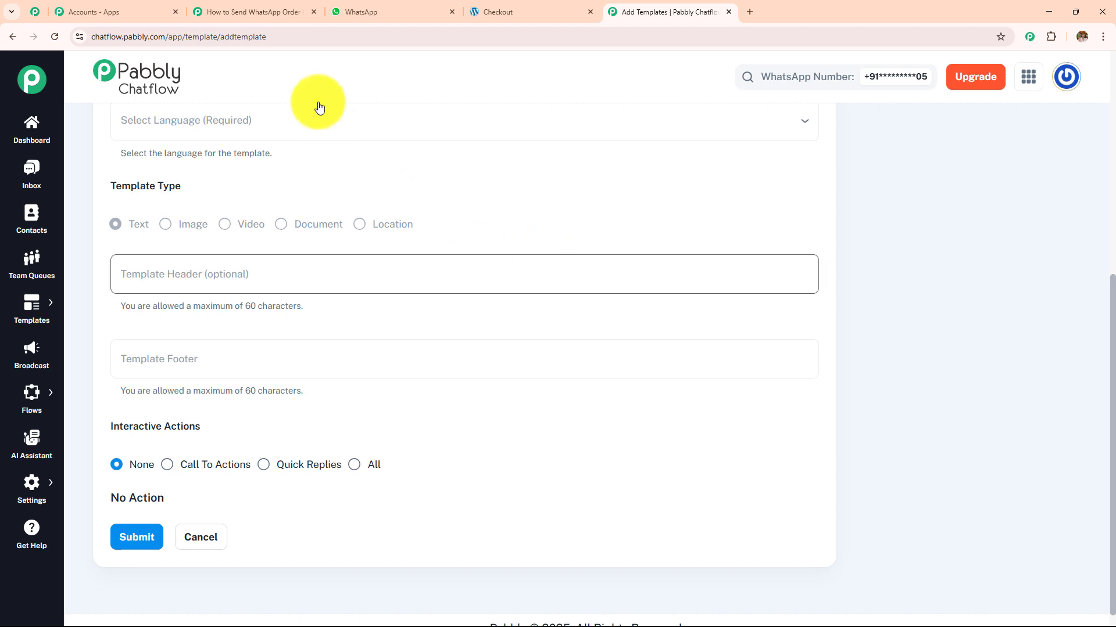
left_click(253, 12)
- Select woo_commerce as the Template Name, switching the header type to text
left_click(368, 191)
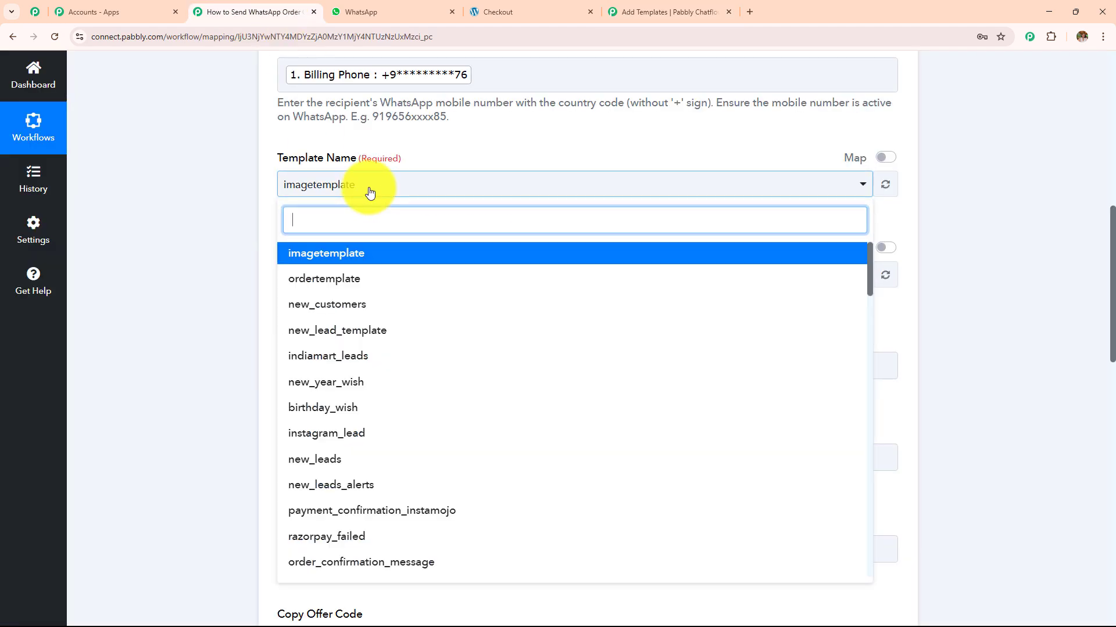
type("w")
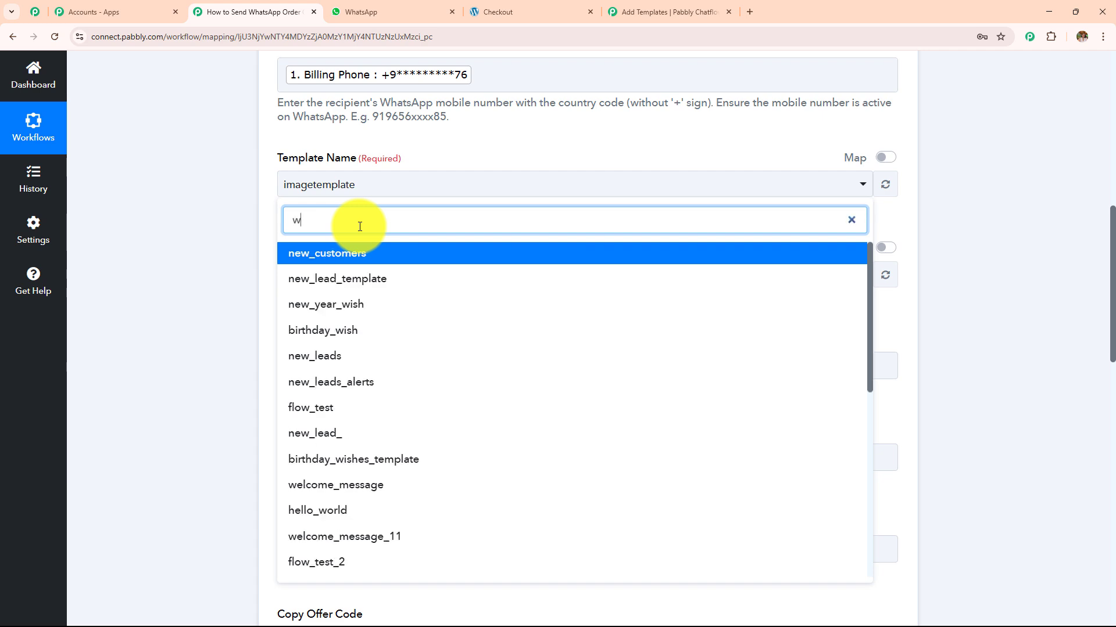
type("oo")
left_click(357, 261)
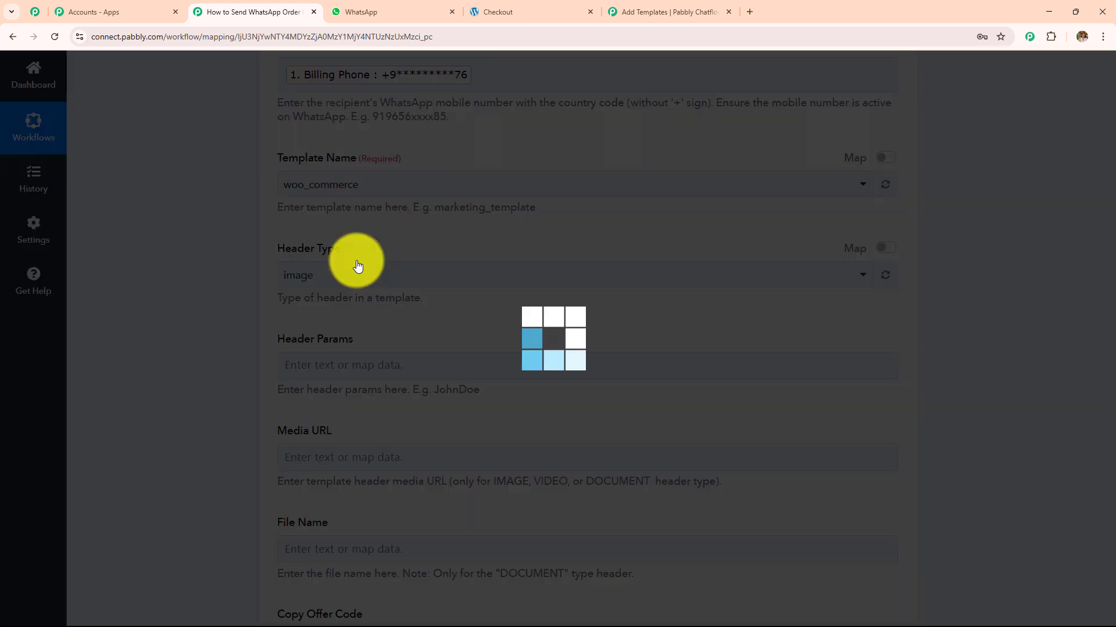
scroll(313, 226, "down", 1)
left_click_drag(278, 190, 342, 191)
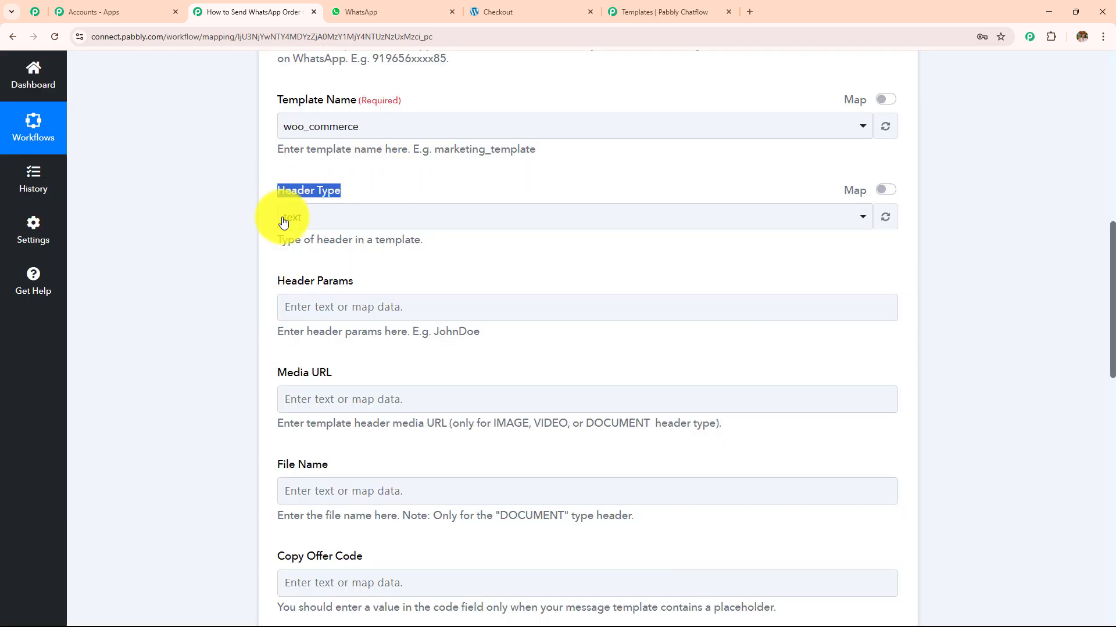
scroll(343, 243, "down", 2)
left_click_drag(341, 242, 541, 498)
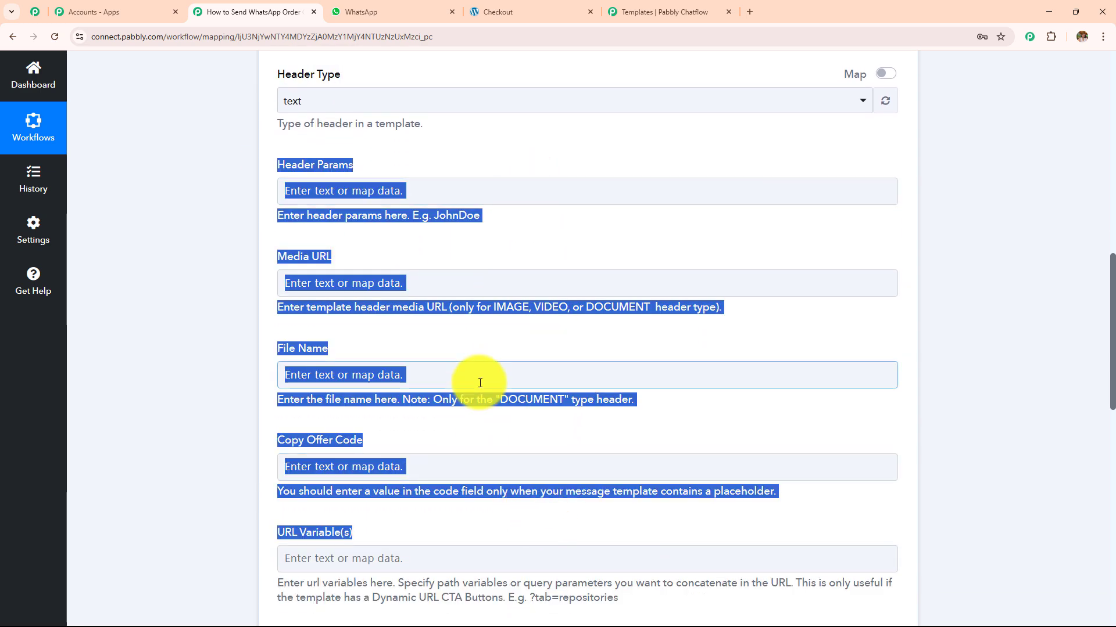
- Scroll down to the three empty Body Parameter fields, {{1}} through {{3}}
scroll(478, 380, "down", 2)
scroll(480, 383, "down", 2)
scroll(480, 383, "up", 4)
scroll(552, 356, "down", 3)
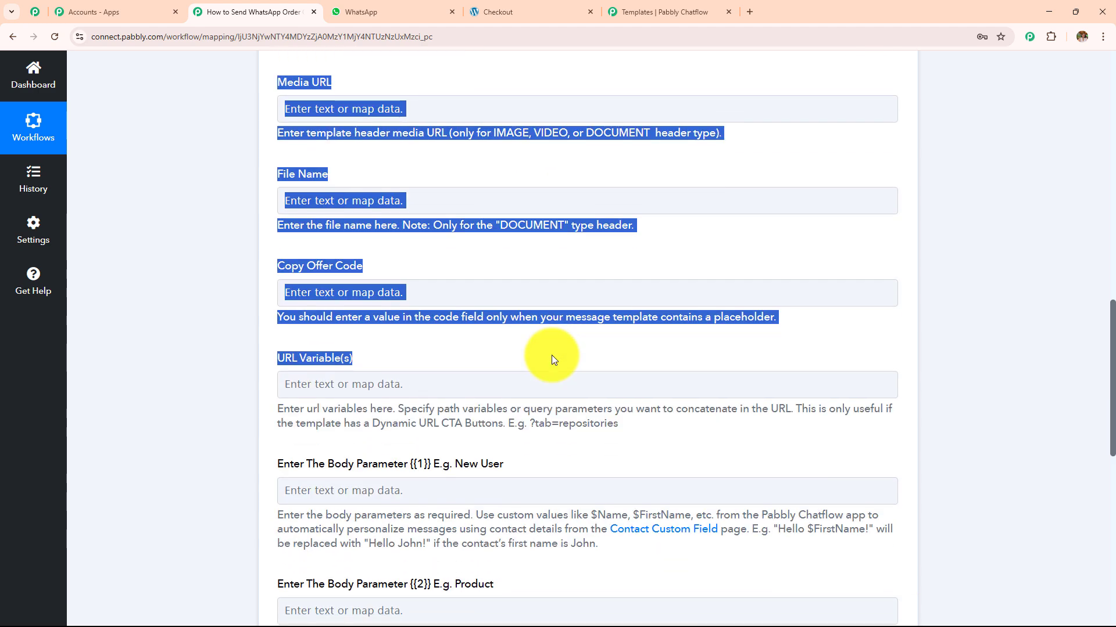
scroll(552, 356, "down", 4)
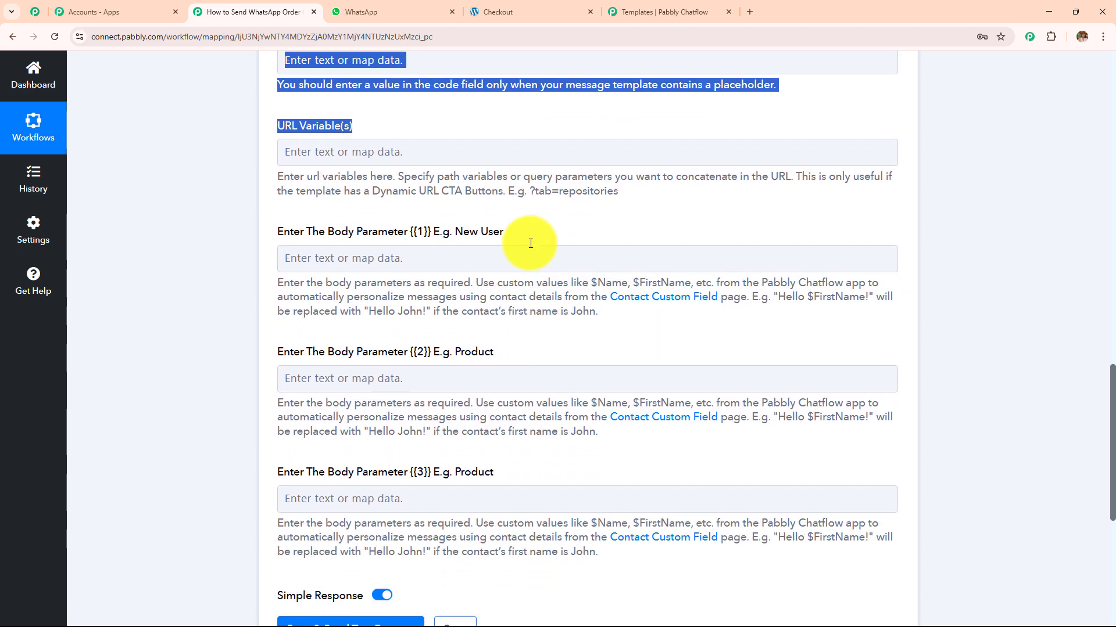
left_click(523, 191)
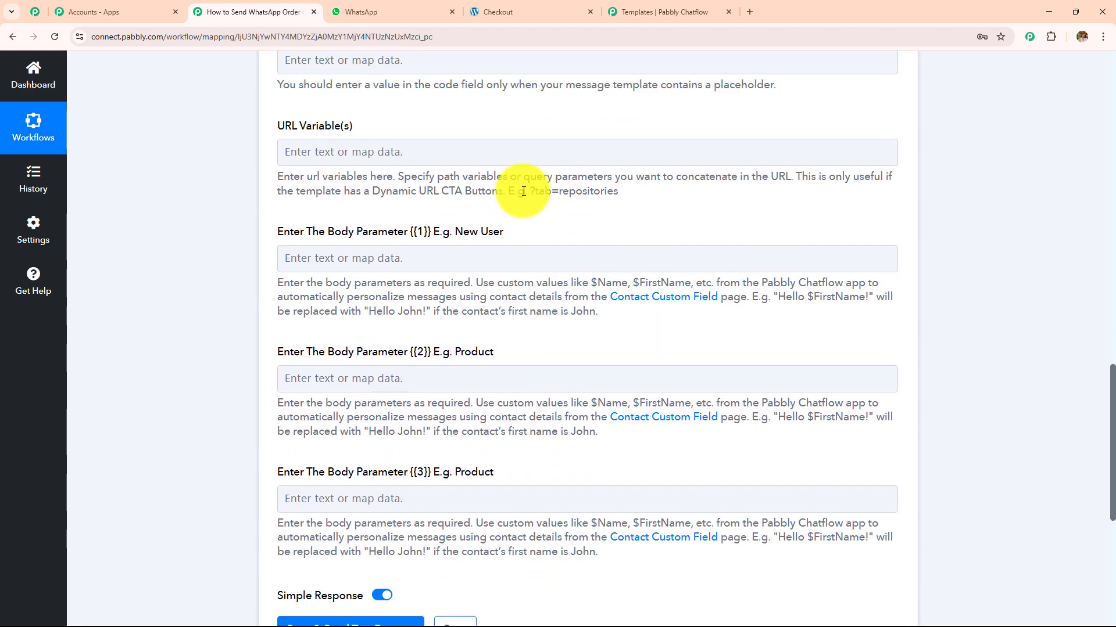
scroll(523, 244, "down", 1)
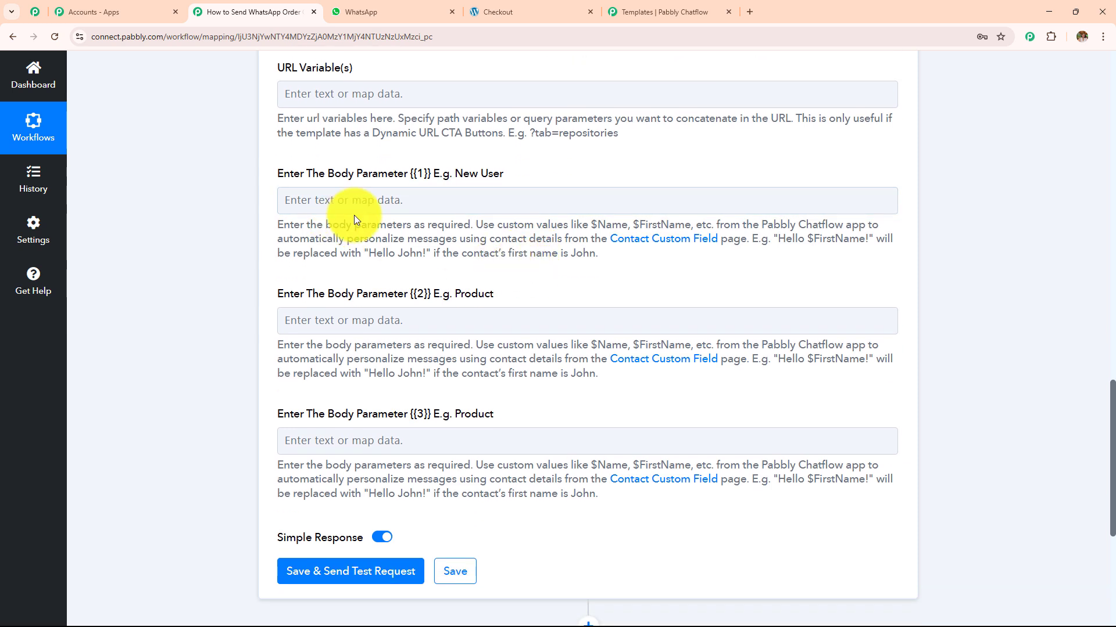
left_click(482, 201)
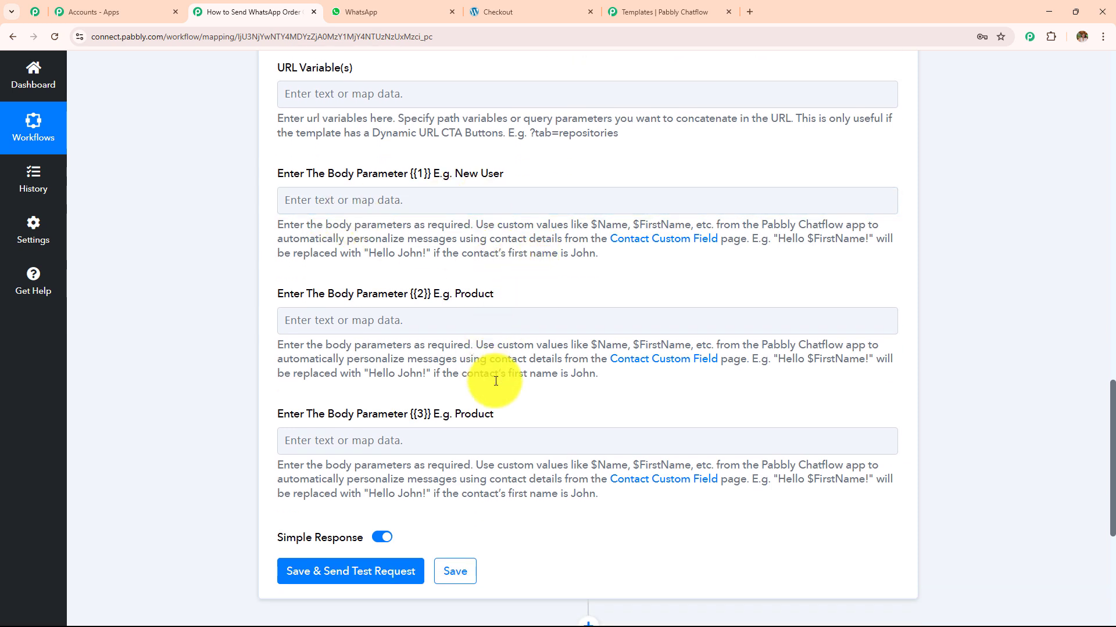
left_click(503, 446)
- Map Shipping First Name and Shipping Last Name into Body Parameter {{1}}
left_click(407, 200)
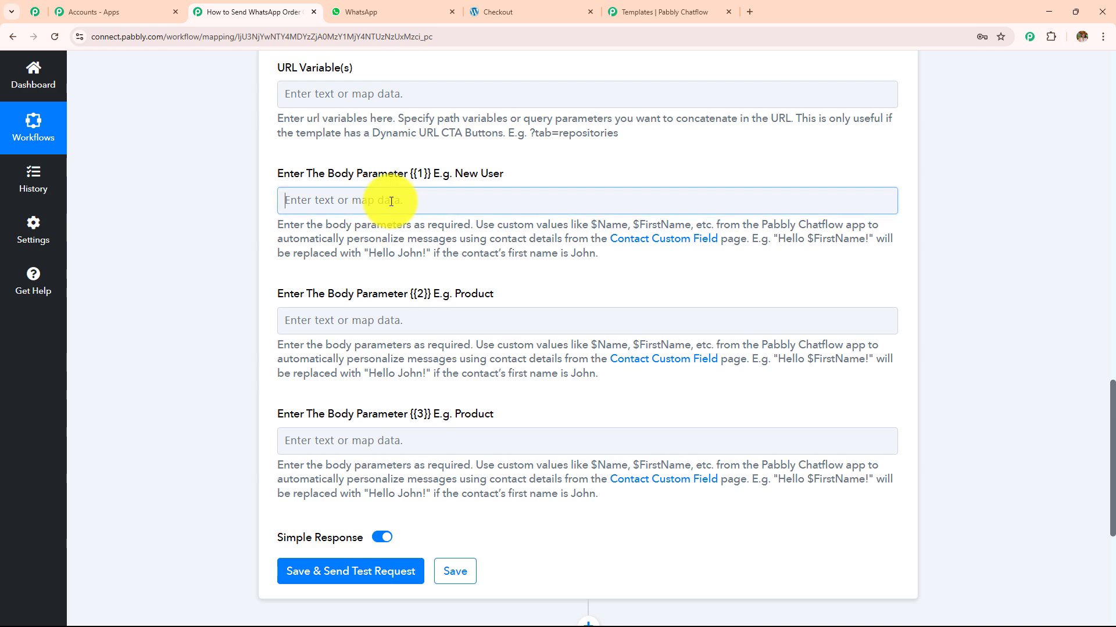
left_click(433, 324)
left_click(424, 261)
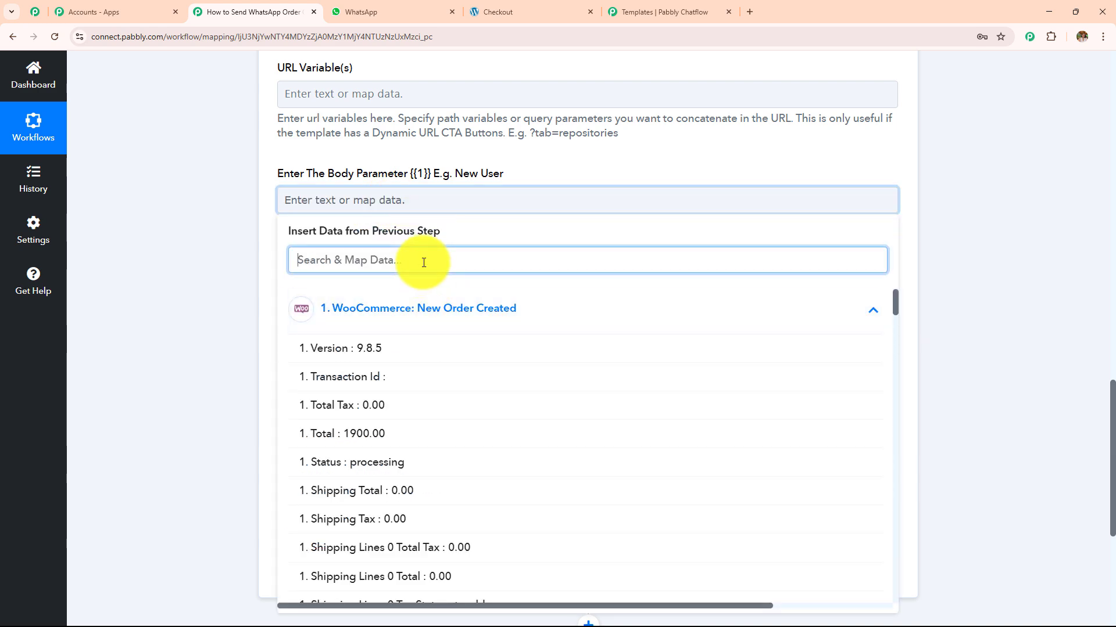
type("lat")
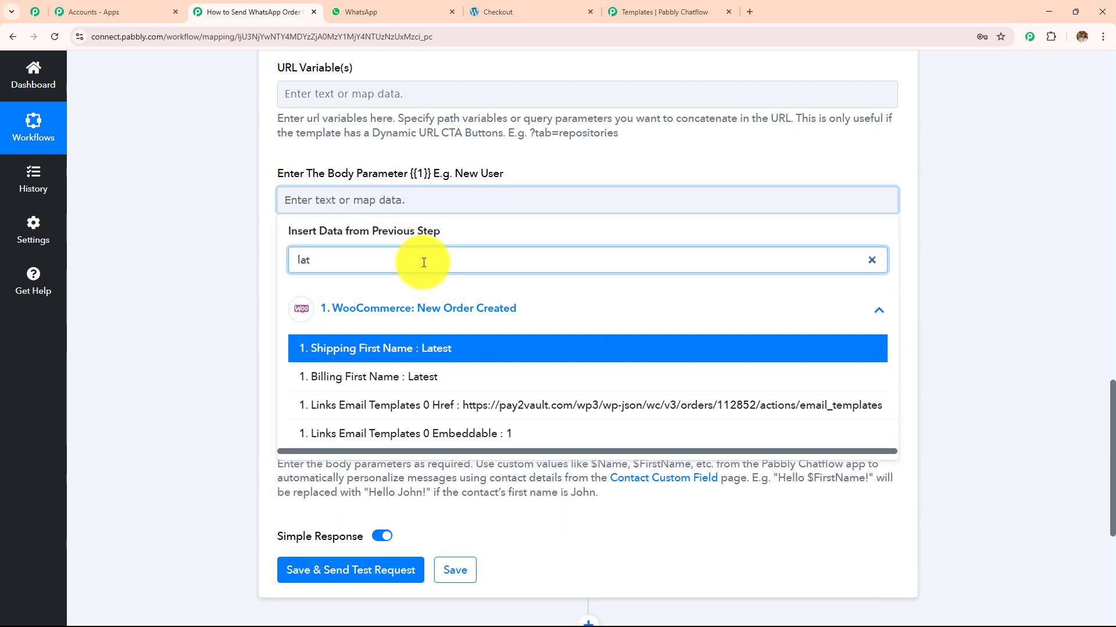
left_click(428, 348)
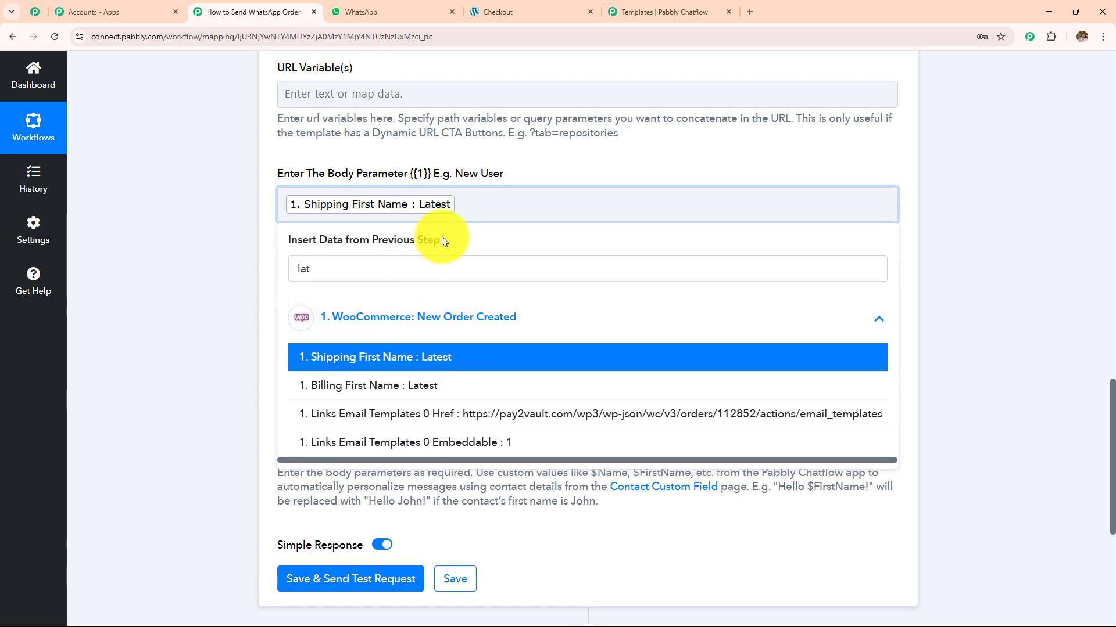
left_click(451, 267)
key("BackSpace")
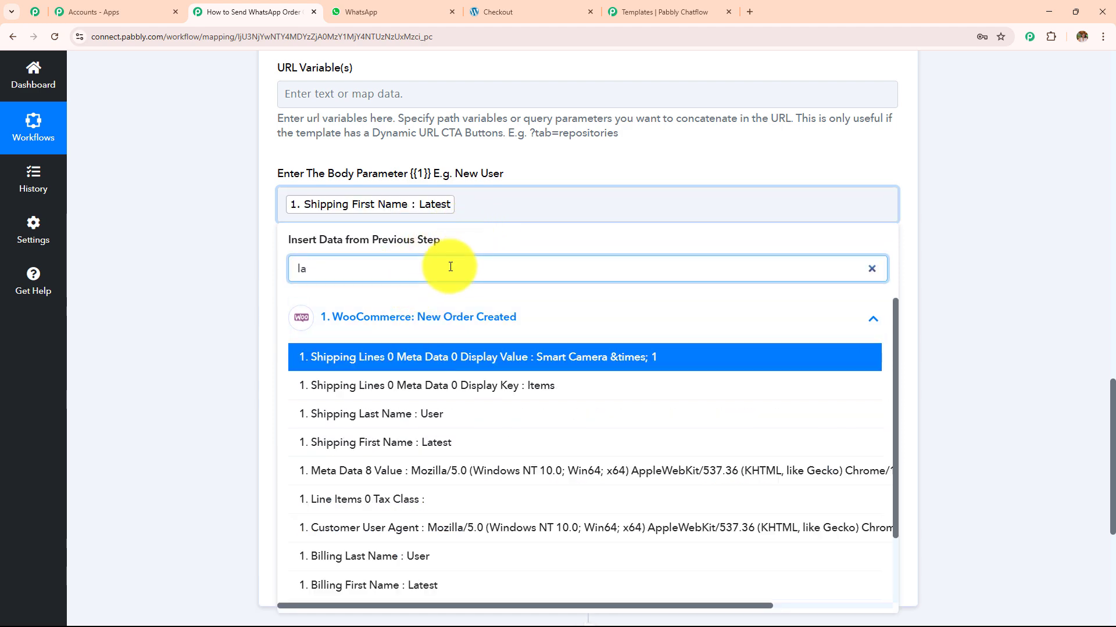
key("BackSpace")
key("BackSpace")
type("use")
left_click(407, 356)
left_click(210, 301)
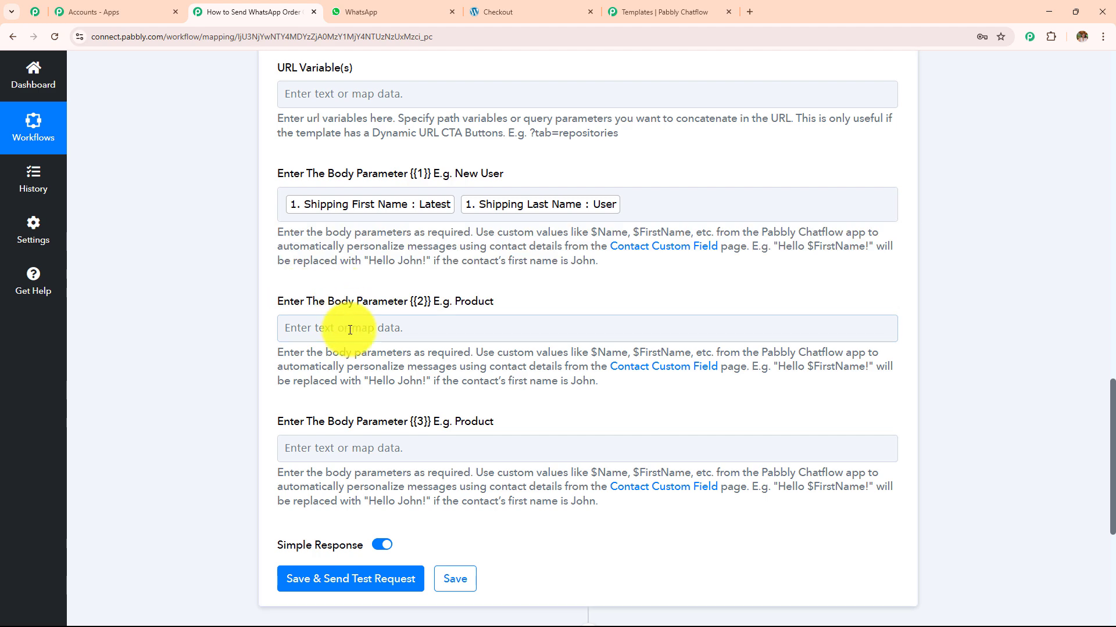
- Map the Smart Camera Line Items 0 Name into Body Parameters {{2}} and {{3}}
left_click(348, 330)
scroll(451, 216, "down", 2)
left_click(418, 336)
left_click(434, 287)
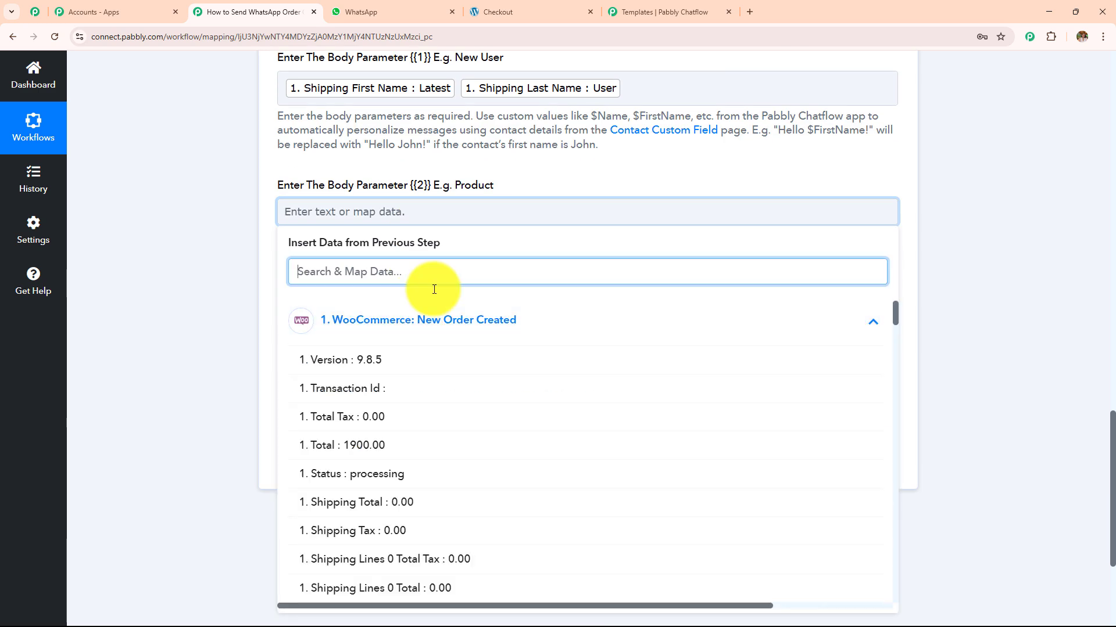
type("smar")
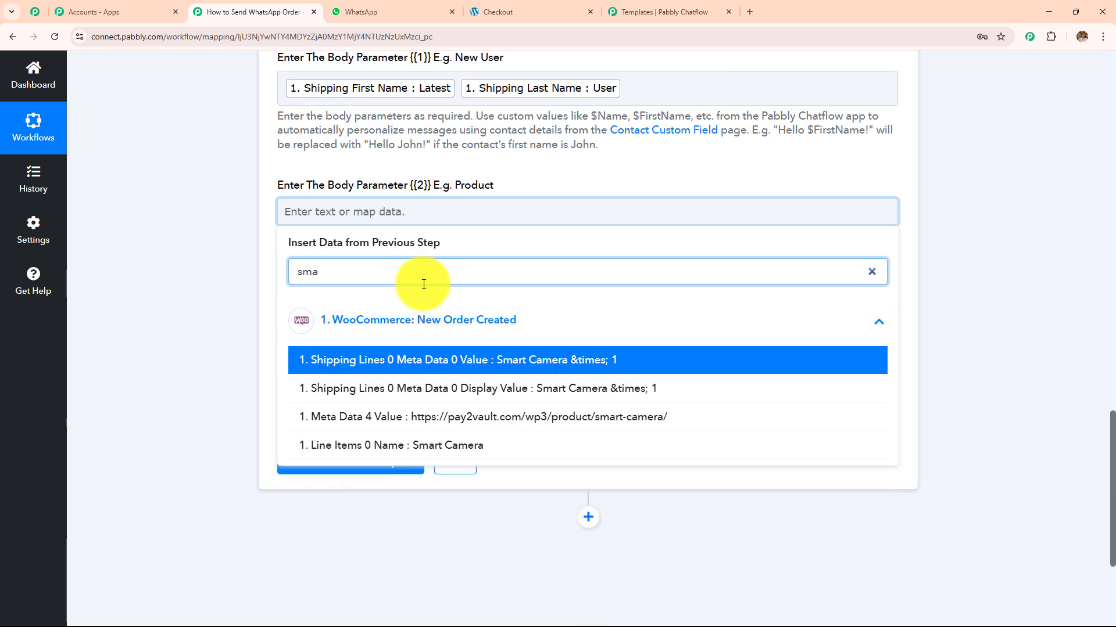
left_click(399, 447)
left_click(363, 330)
left_click(374, 441)
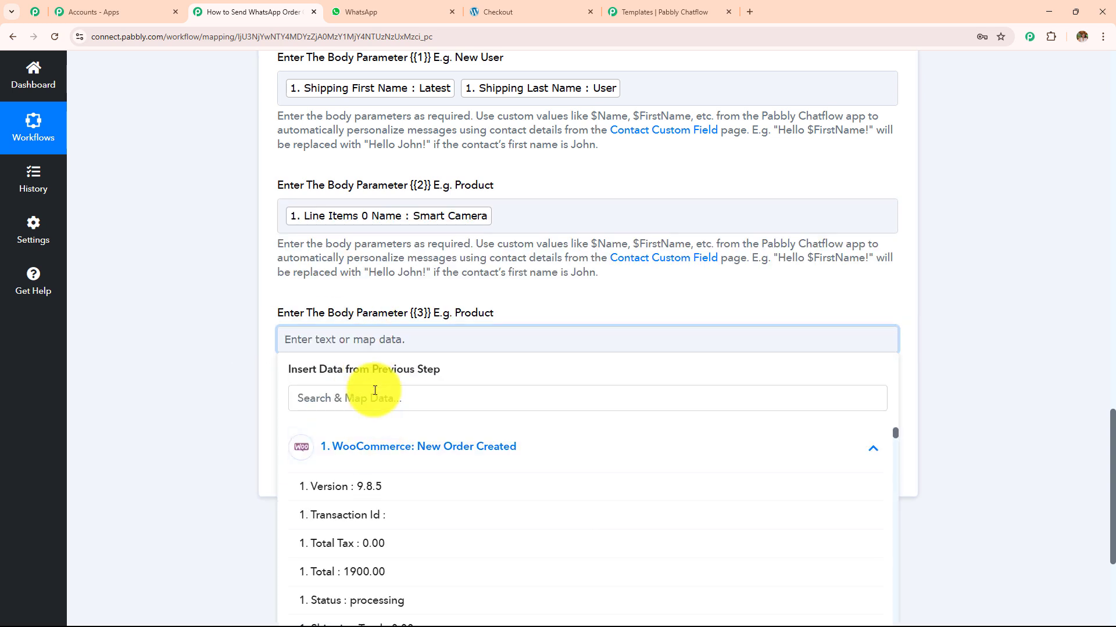
left_click(374, 391)
type("smar")
left_click(398, 575)
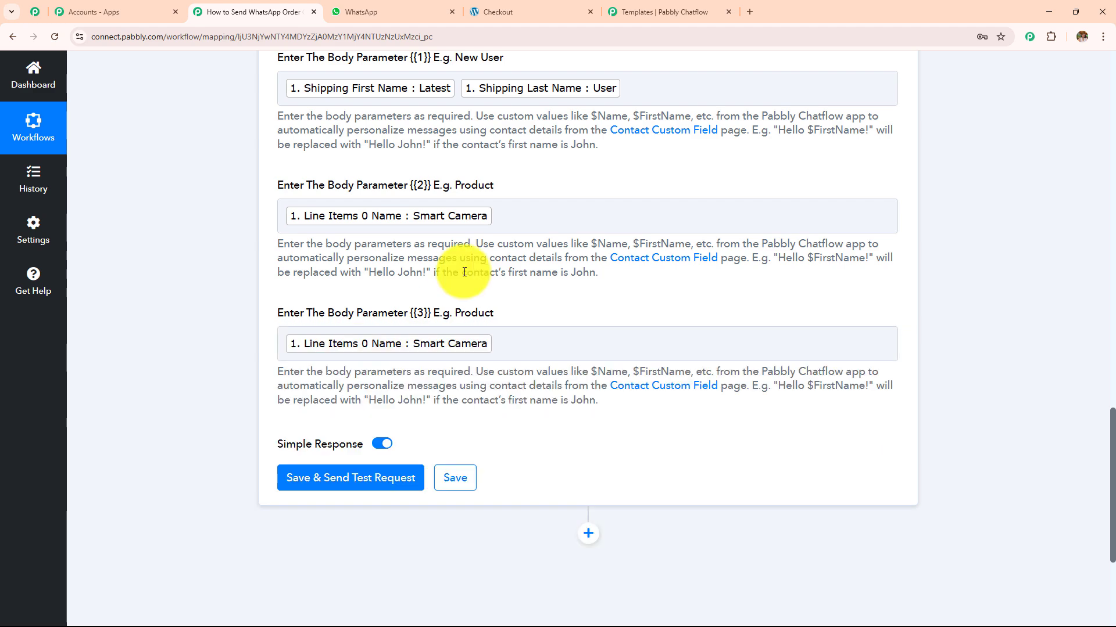
scroll(500, 325, "up", 15)
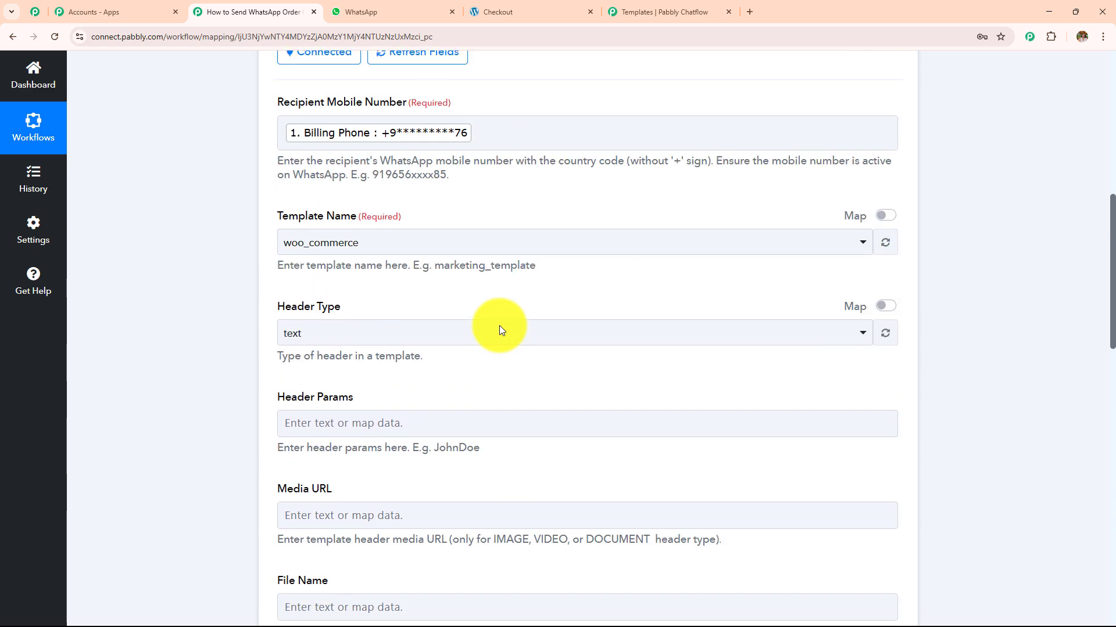
- Replace the Billing Phone tag in Recipient Mobile Number with the recipient's WhatsApp number typed manually
left_click(458, 368)
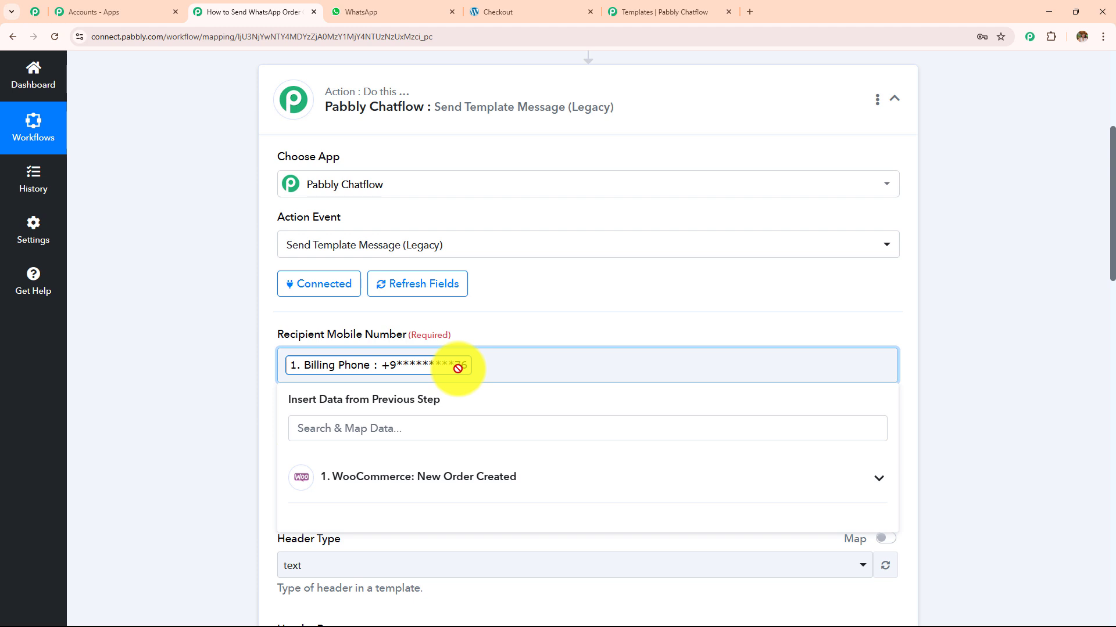
key("BackSpace")
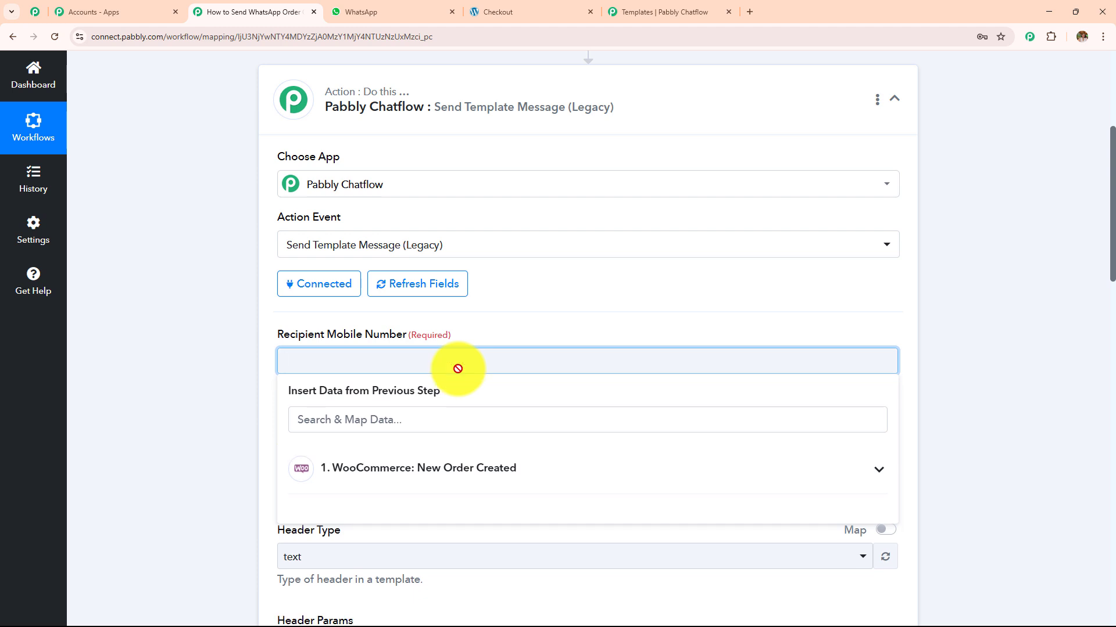
type("917")
scroll(302, 261, "down", 20)
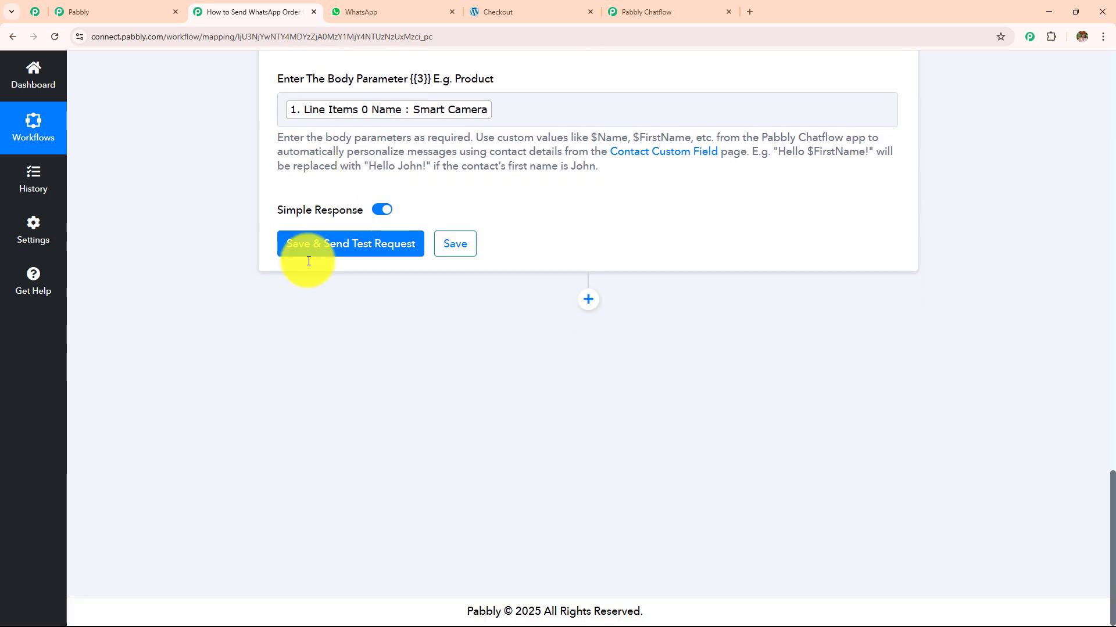
- Save and test the action, confirming success status and 'Message sent', then check WhatsApp
left_click(324, 249)
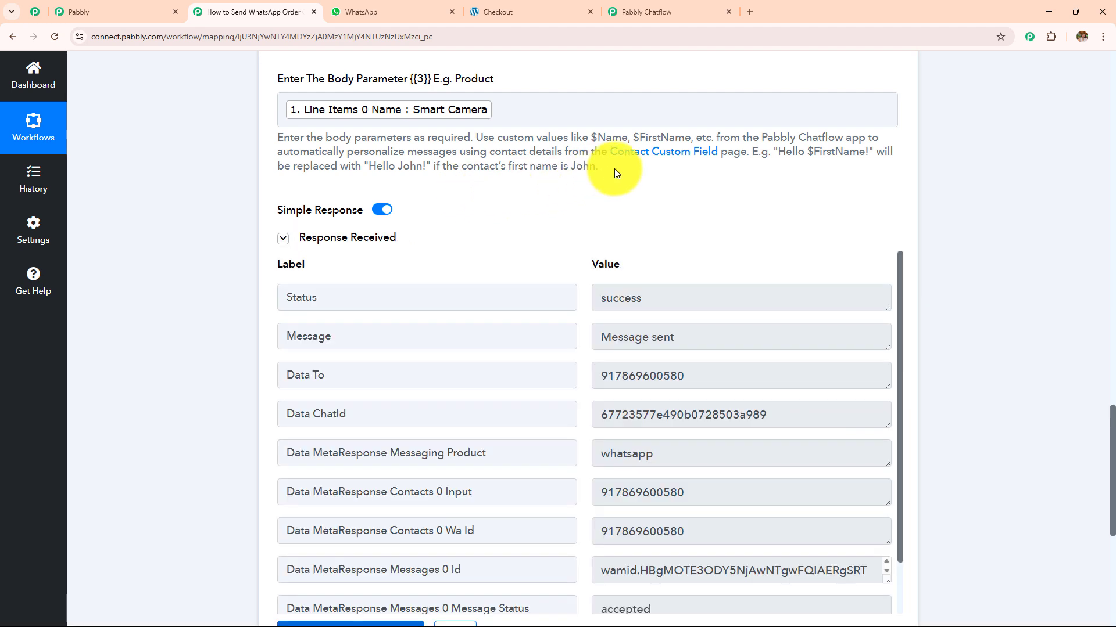
left_click(652, 295)
left_click(326, 297)
left_click(722, 325)
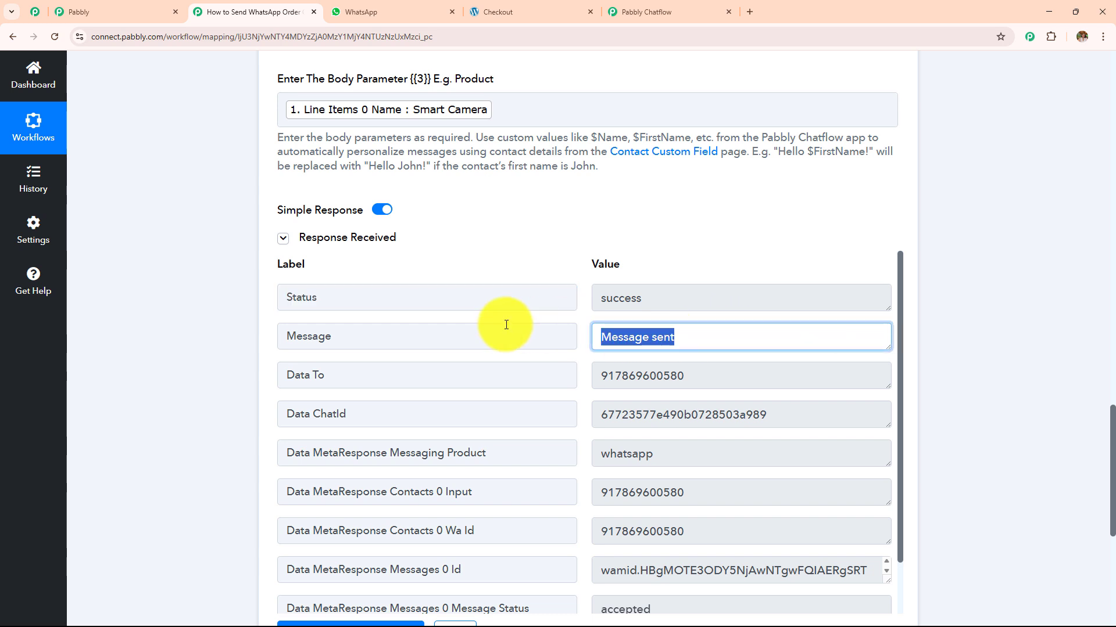
left_click(295, 334)
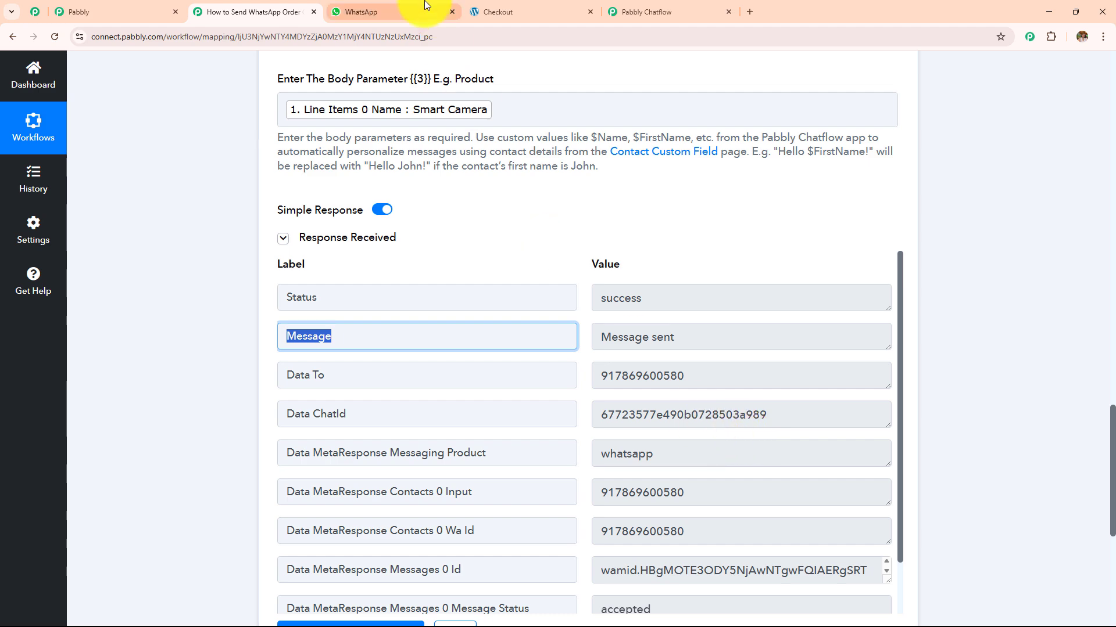
left_click(378, 11)
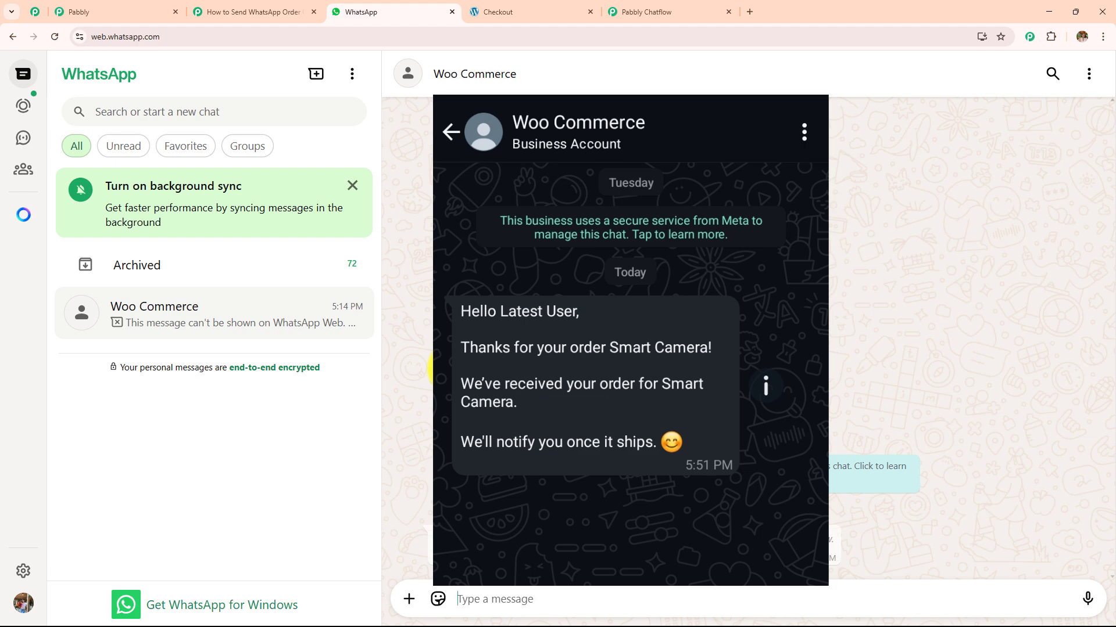
- Return to the Pabbly Connect workflow with the WooCommerce trigger and Chatflow action
left_click(256, 12)
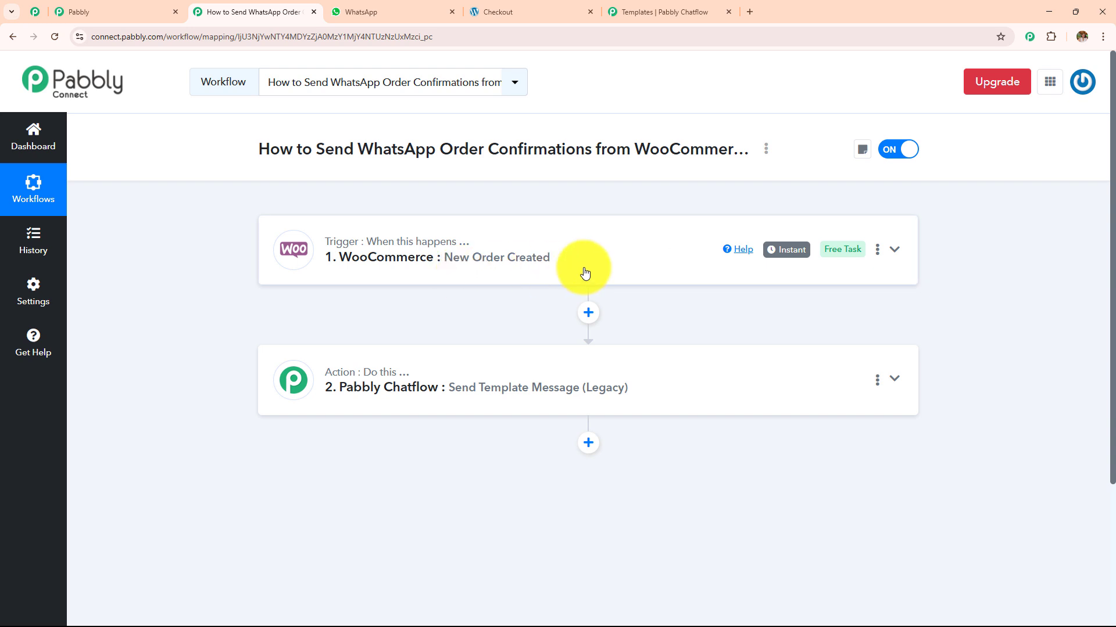